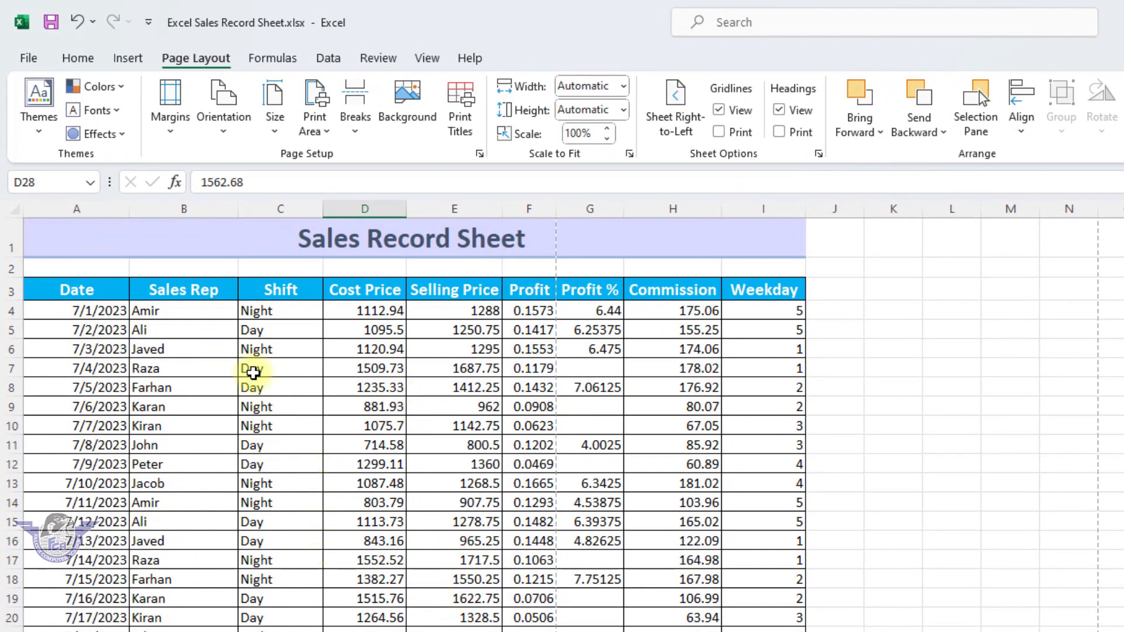
Examine the sales table's column headings from Date to Weekday and look through its data rows.
{"action": "left_click_drag", "start_coordinate": [91, 291], "coordinate": [495, 290]}
{"action": "left_click", "coordinate": [535, 285]}
{"action": "left_click", "coordinate": [586, 288]}
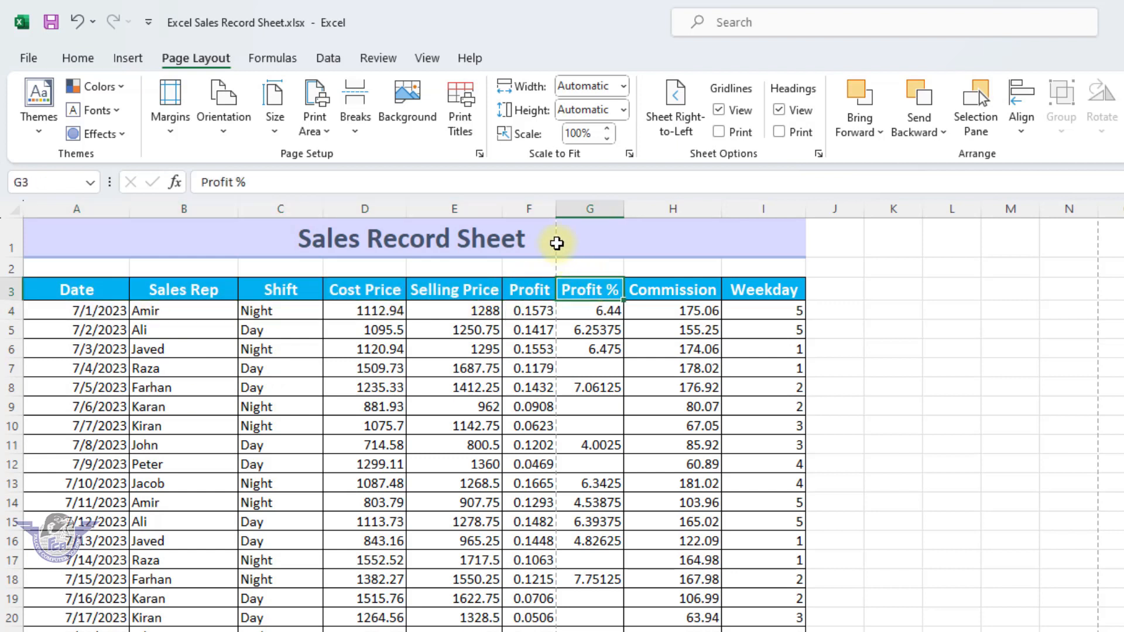
{"action": "left_click", "coordinate": [536, 293]}
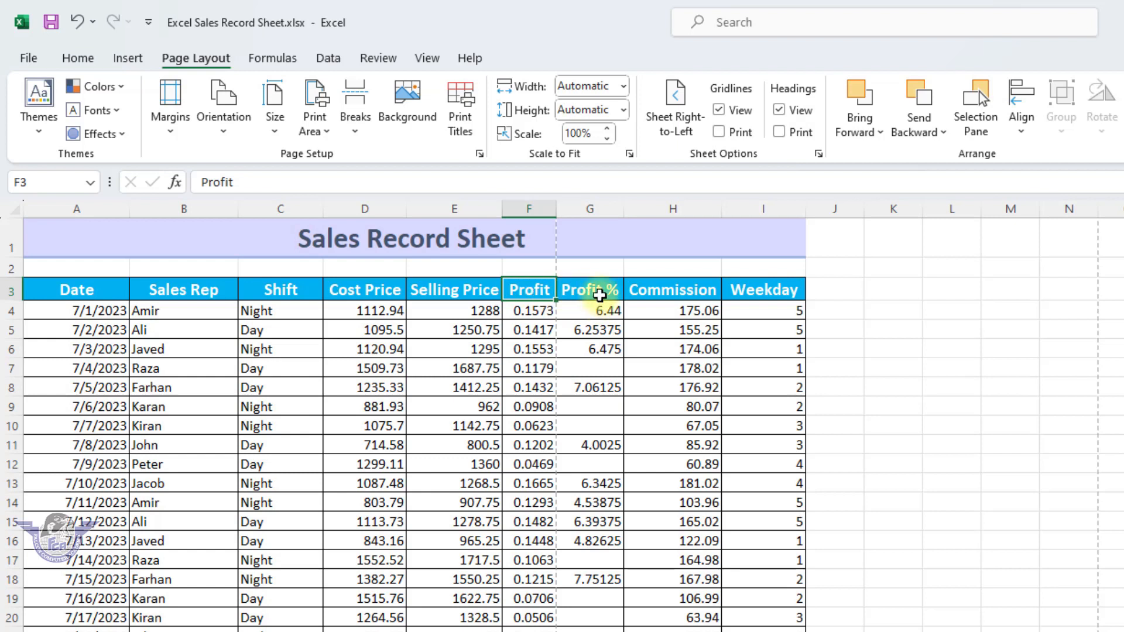
{"action": "left_click", "coordinate": [597, 296]}
{"action": "left_click", "coordinate": [690, 295]}
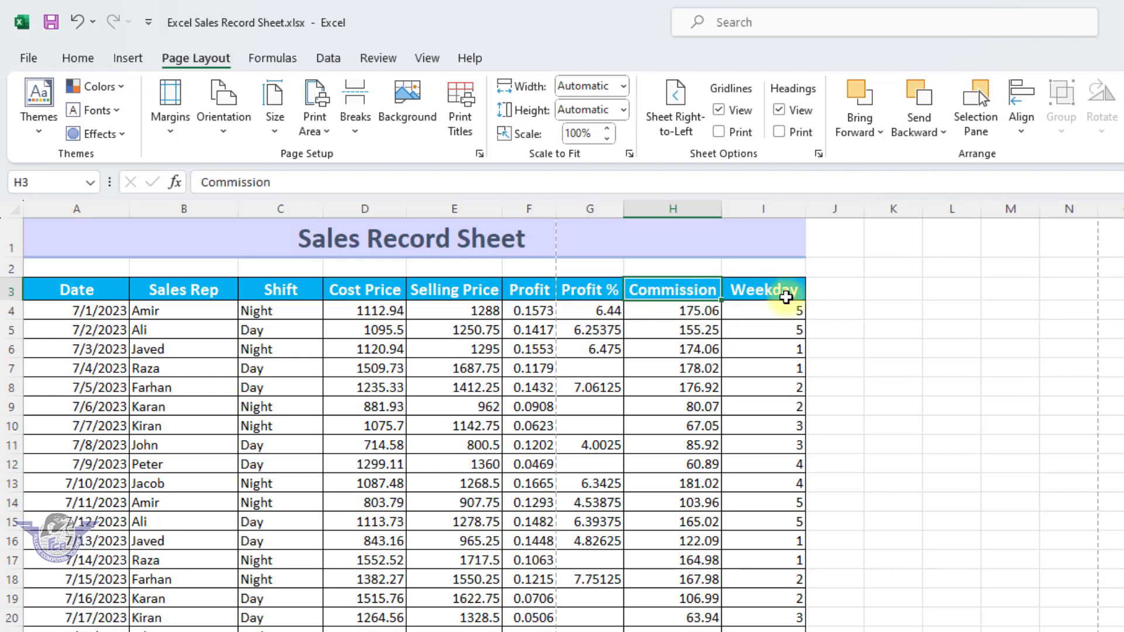
{"action": "left_click", "coordinate": [787, 297]}
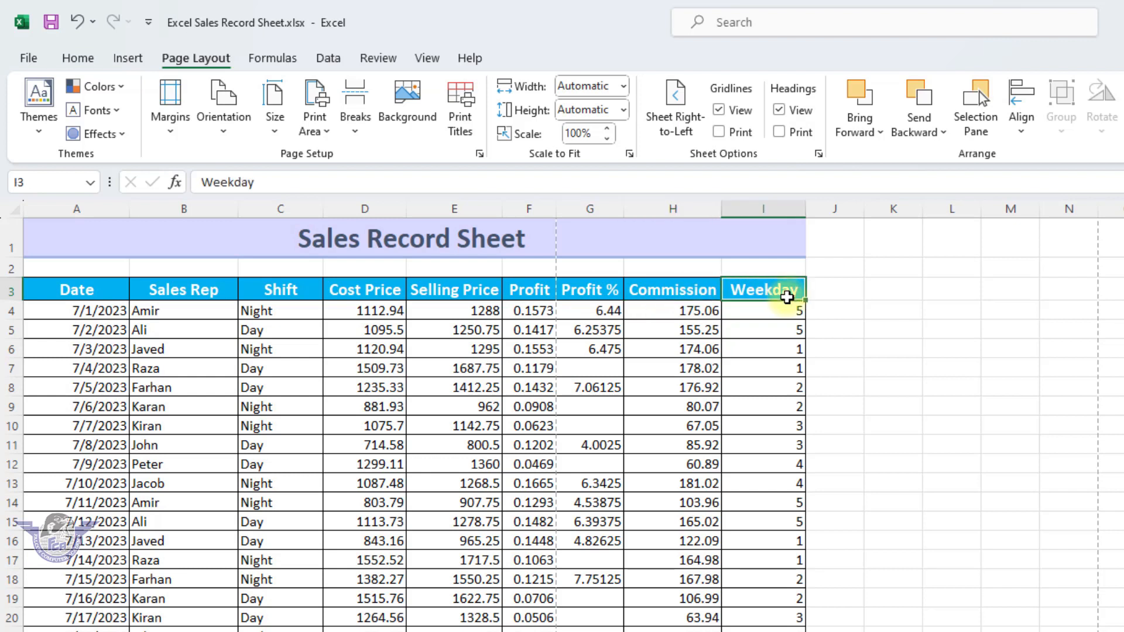
{"action": "scroll", "coordinate": [590, 524], "scroll_direction": "down", "scroll_amount": 6}
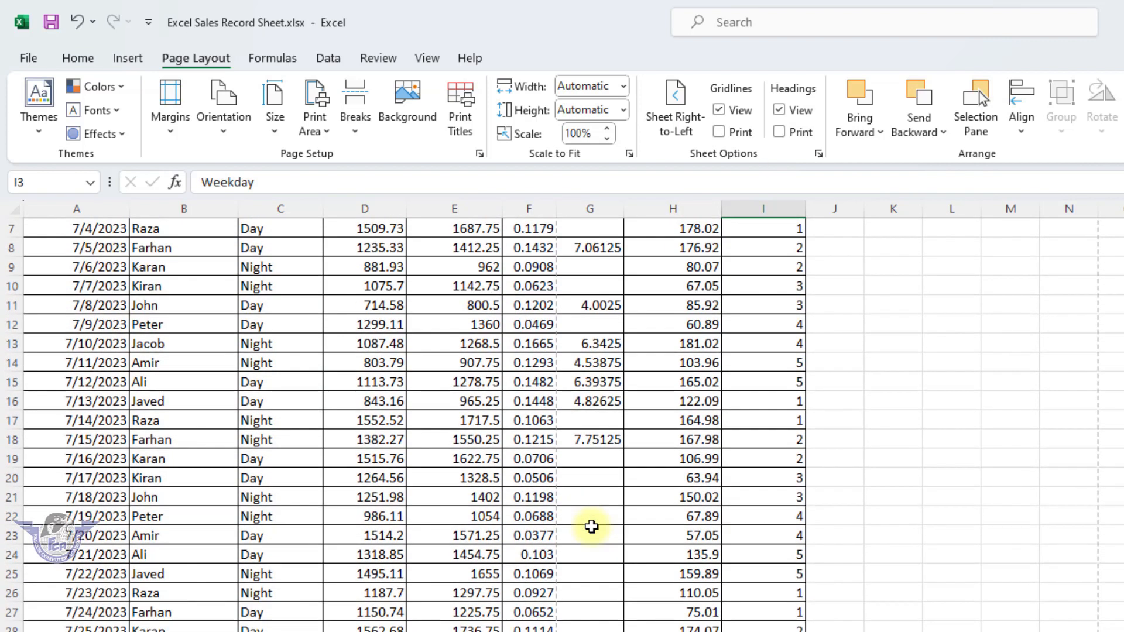
{"action": "scroll", "coordinate": [592, 527], "scroll_direction": "down", "scroll_amount": 12}
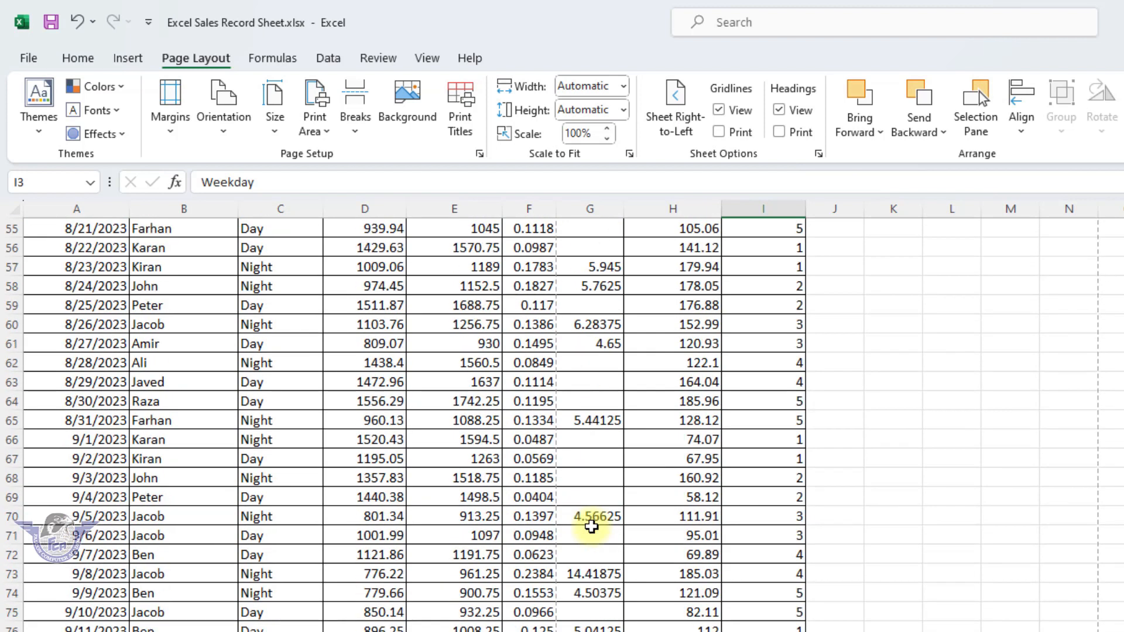
{"action": "scroll", "coordinate": [594, 529], "scroll_direction": "up", "scroll_amount": 18}
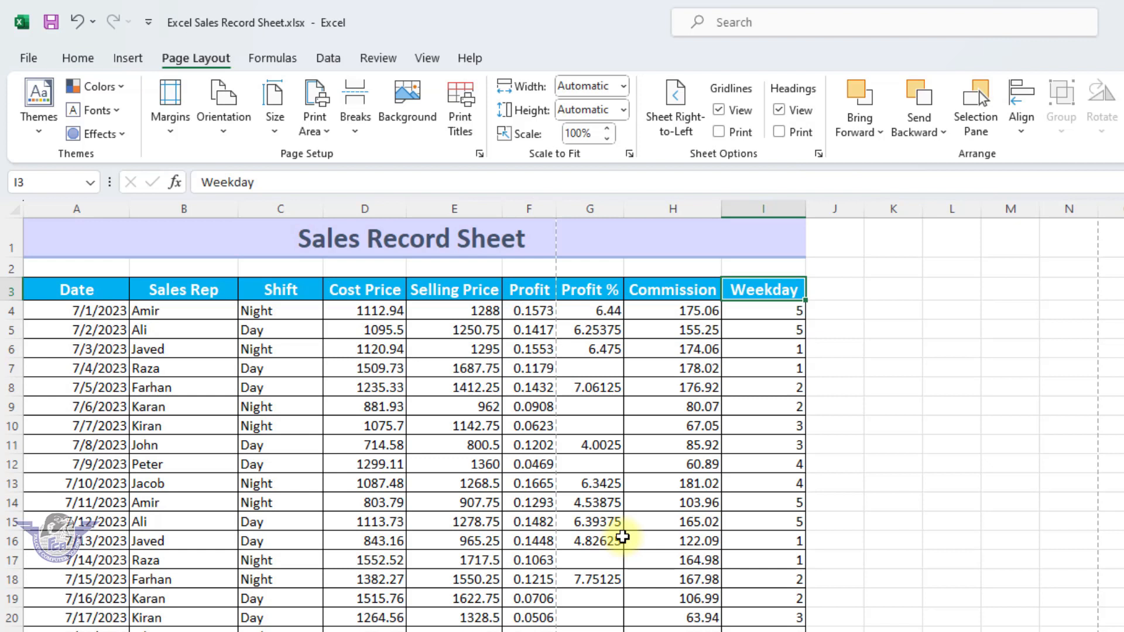
Check how the sales sheet will print in the print preview, then return to the worksheet.
{"action": "left_click", "coordinate": [27, 59]}
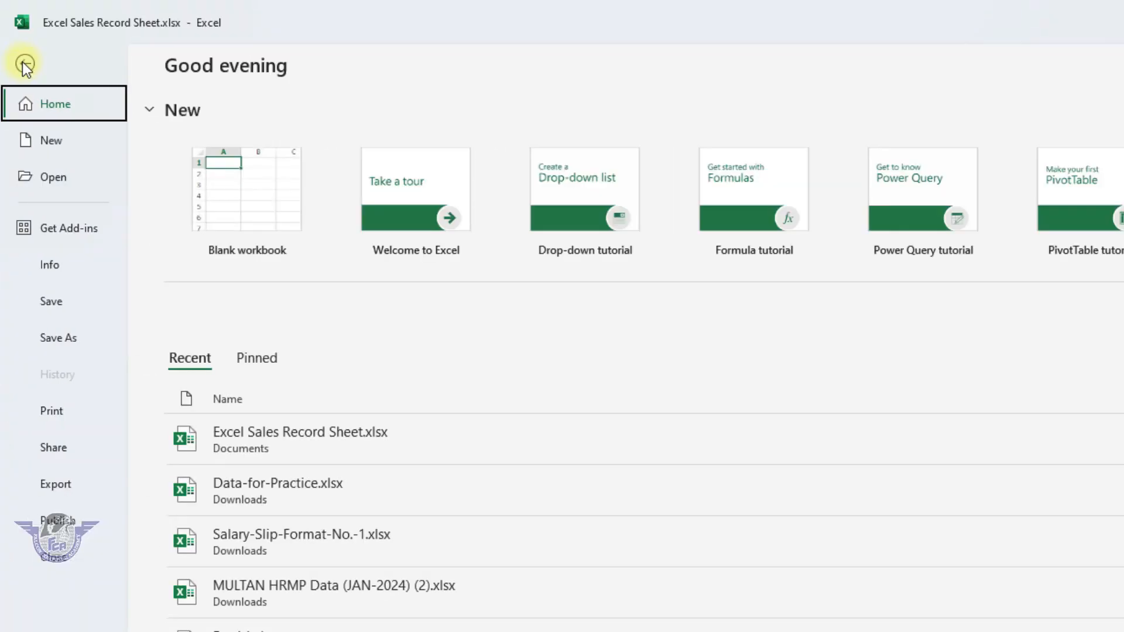
{"action": "left_click", "coordinate": [54, 412]}
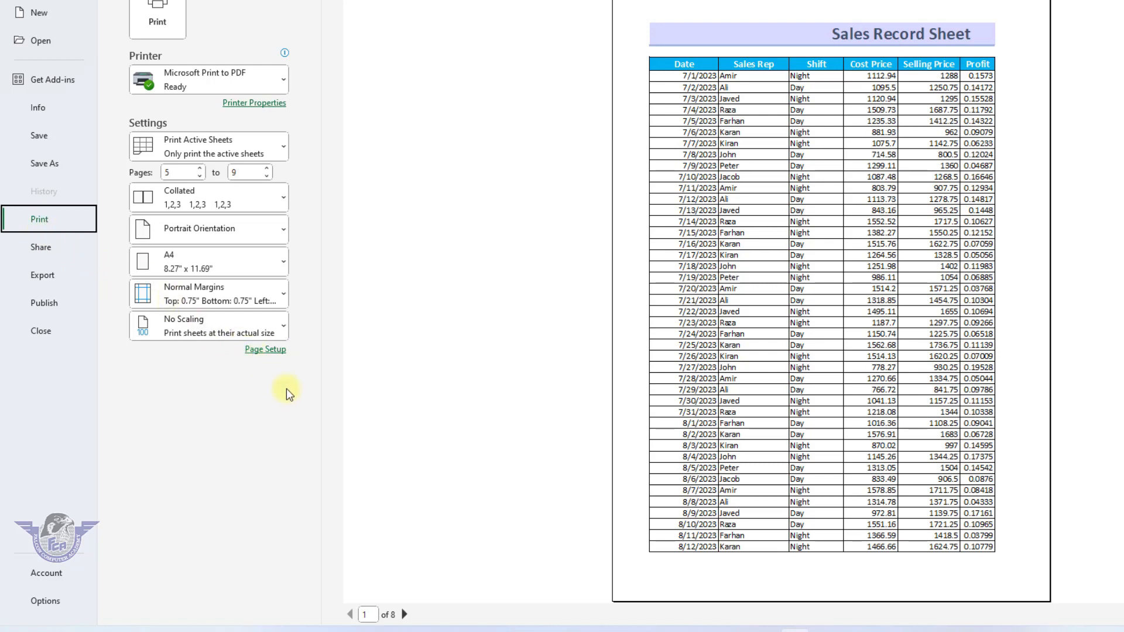
{"action": "key", "text": "Escape"}
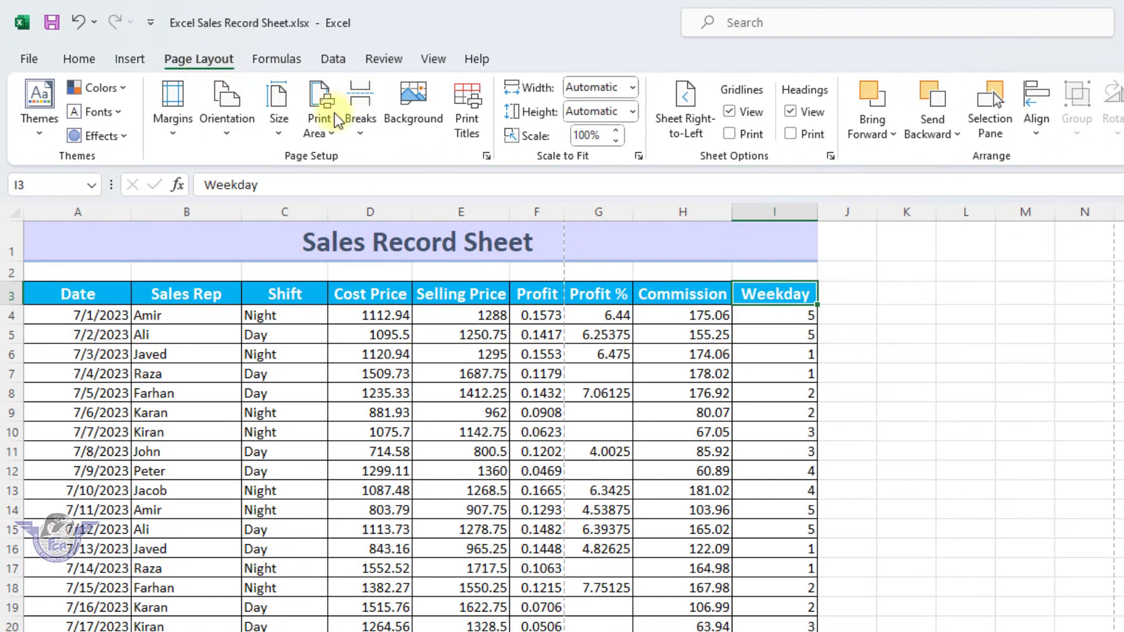
Open the full page setup options, try landscape orientation, and set it back to portrait.
{"action": "left_click", "coordinate": [281, 133]}
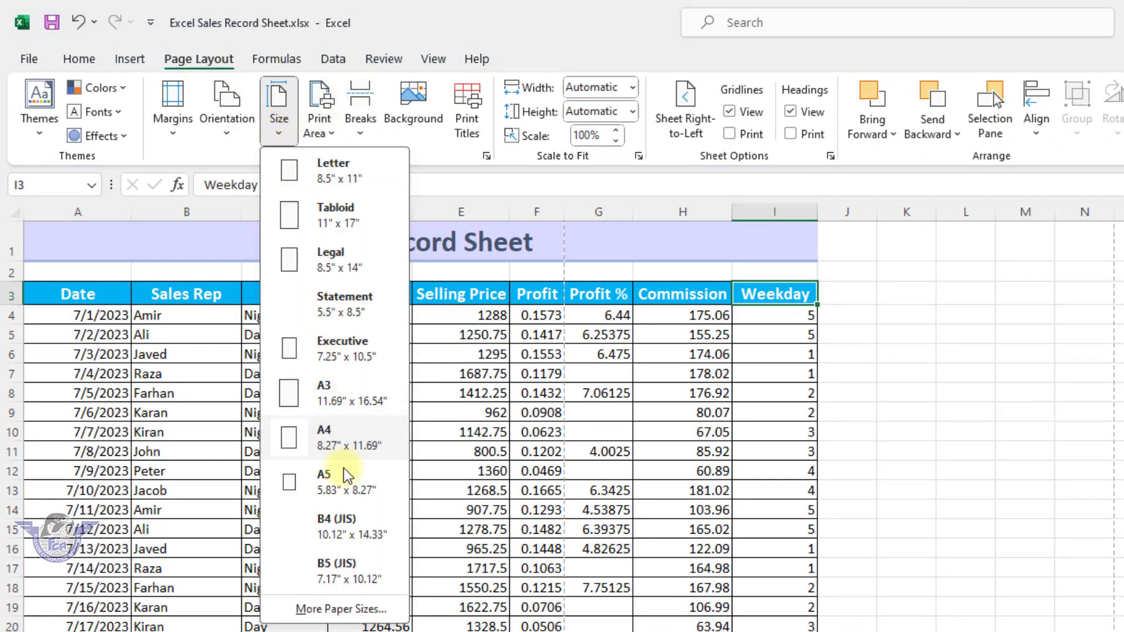
{"action": "left_click", "coordinate": [365, 615]}
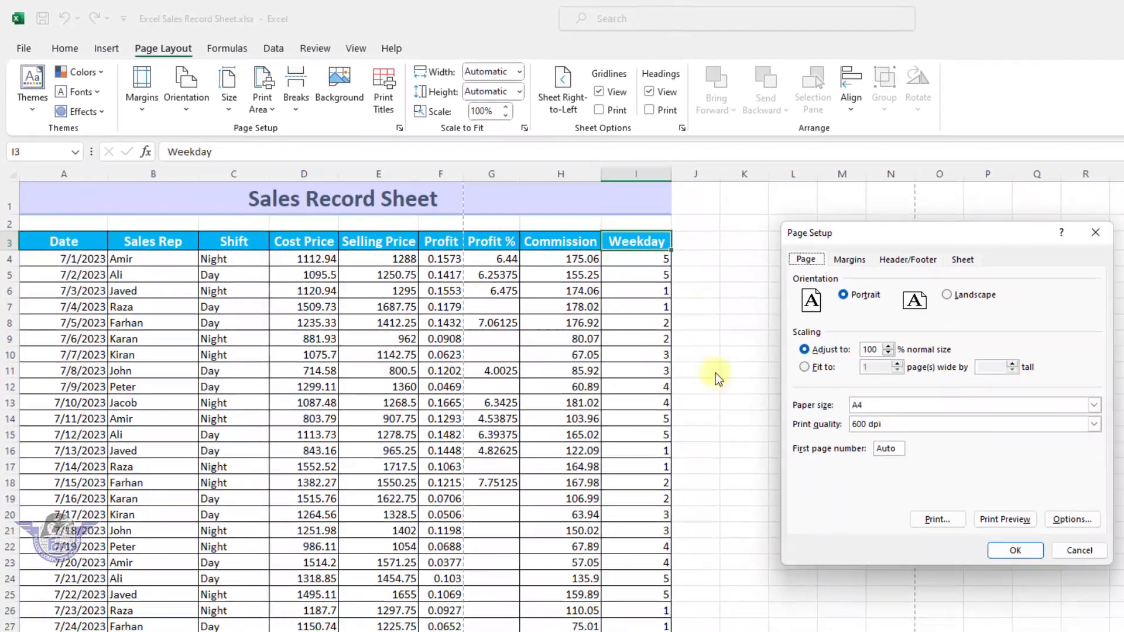
{"action": "left_click_drag", "start_coordinate": [793, 251], "coordinate": [634, 301]}
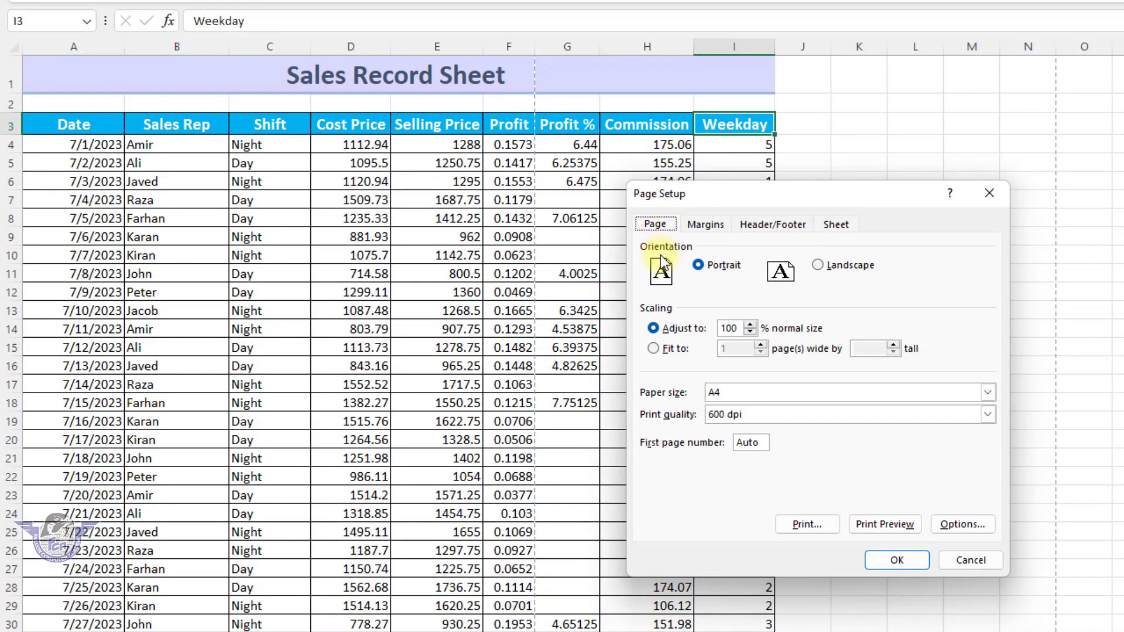
{"action": "left_click", "coordinate": [706, 265]}
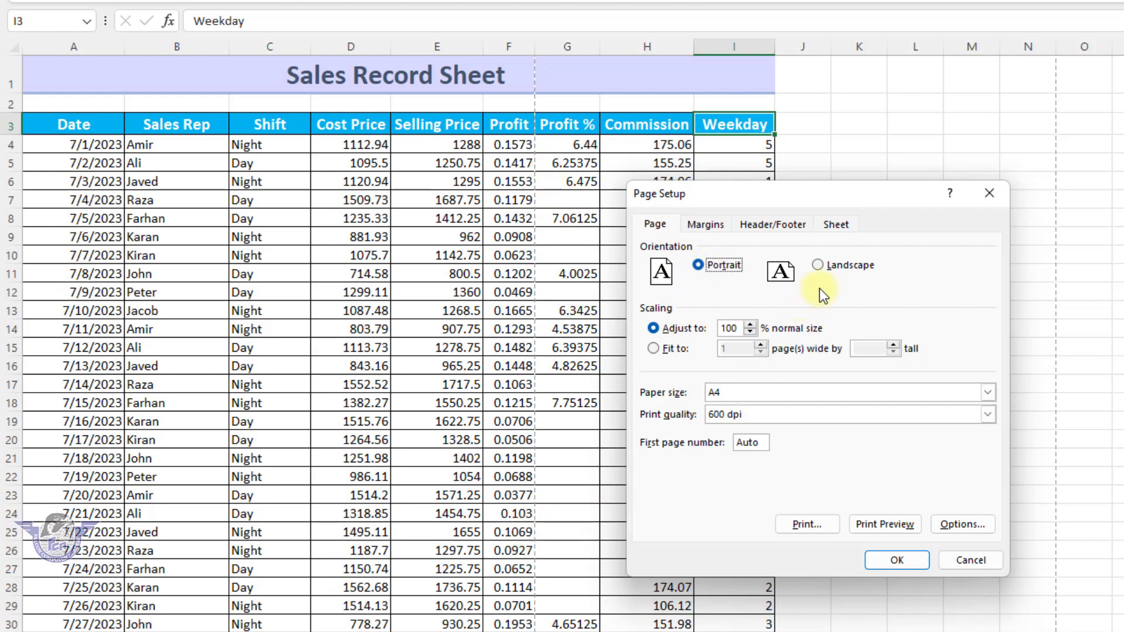
{"action": "left_click", "coordinate": [843, 269]}
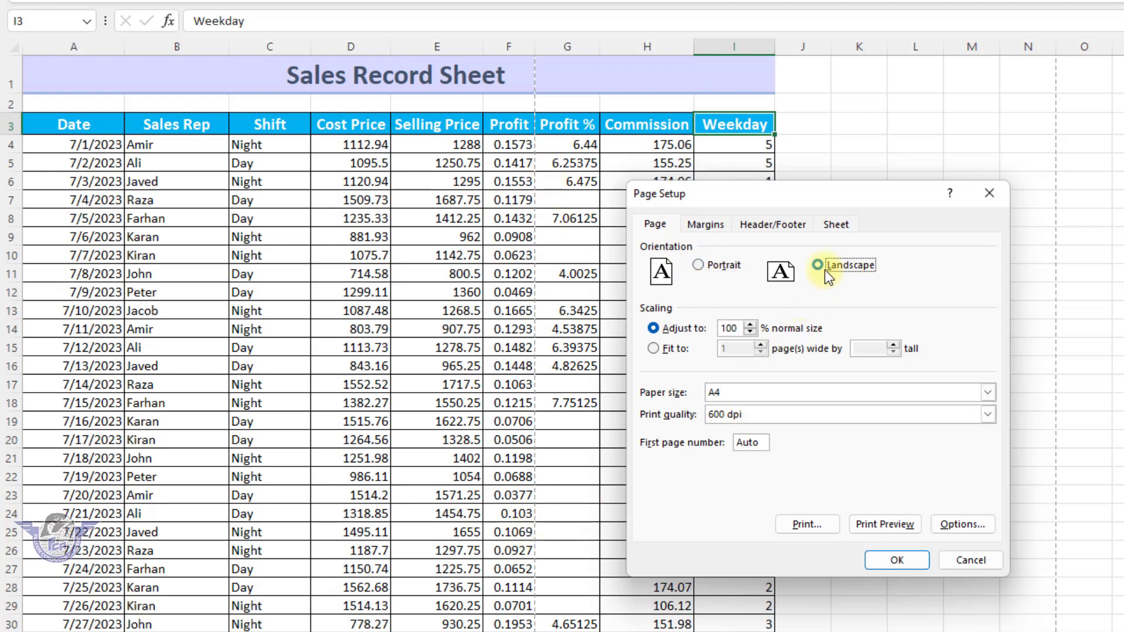
{"action": "left_click", "coordinate": [723, 271]}
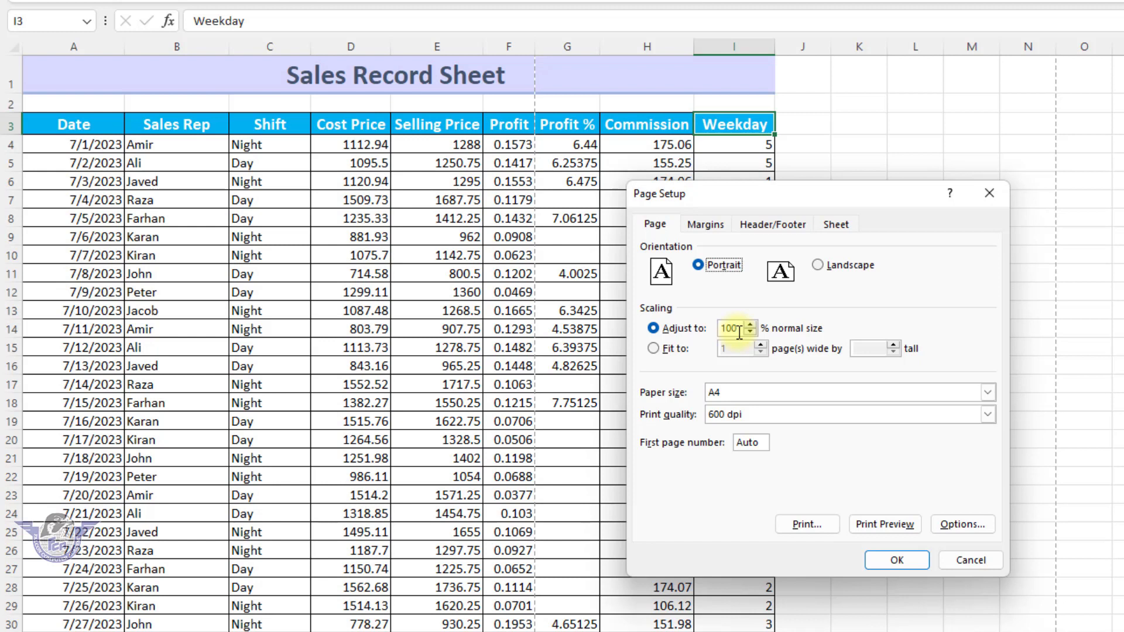
Inspect the portrait print preview, compare it with the columns in the worksheet, and reopen the preview.
{"action": "left_click", "coordinate": [885, 524]}
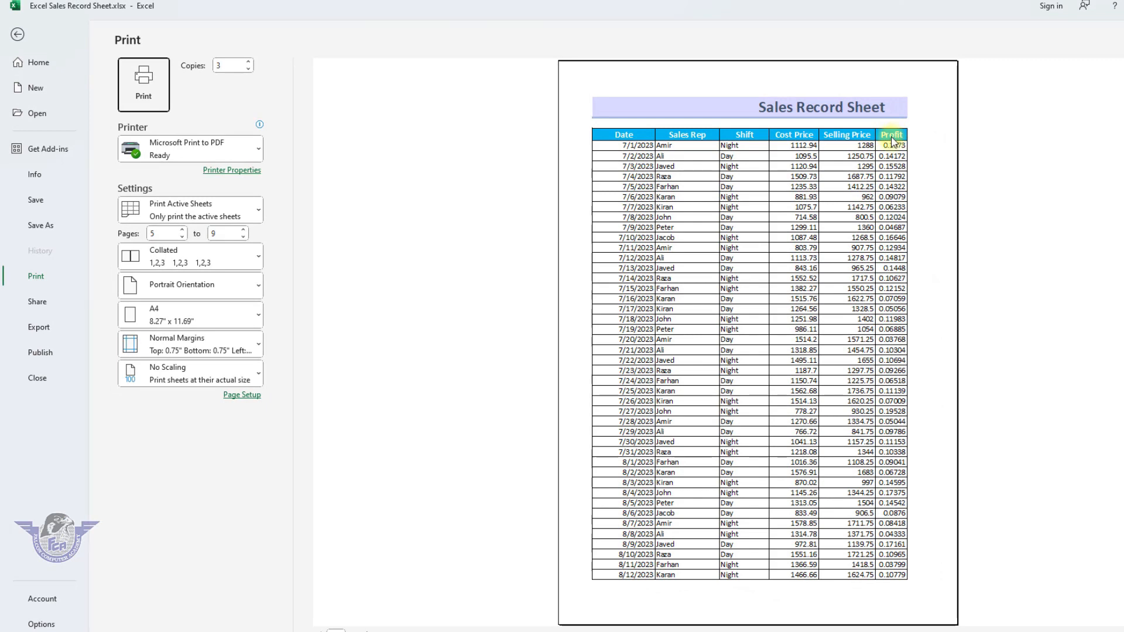
{"action": "key", "text": "Escape"}
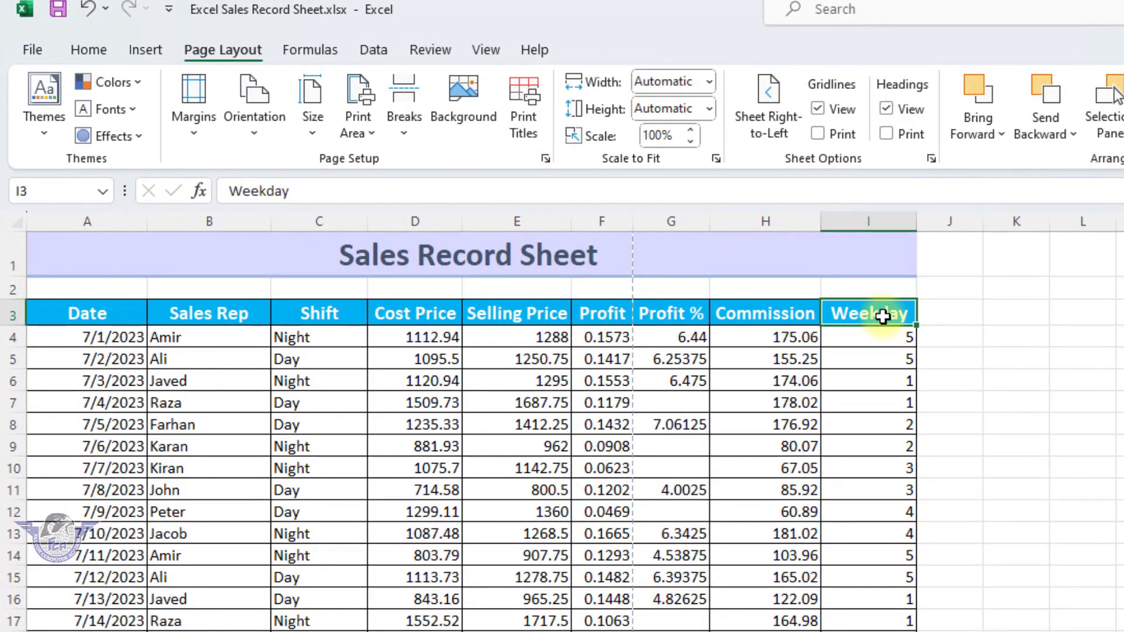
{"action": "left_click", "coordinate": [33, 50]}
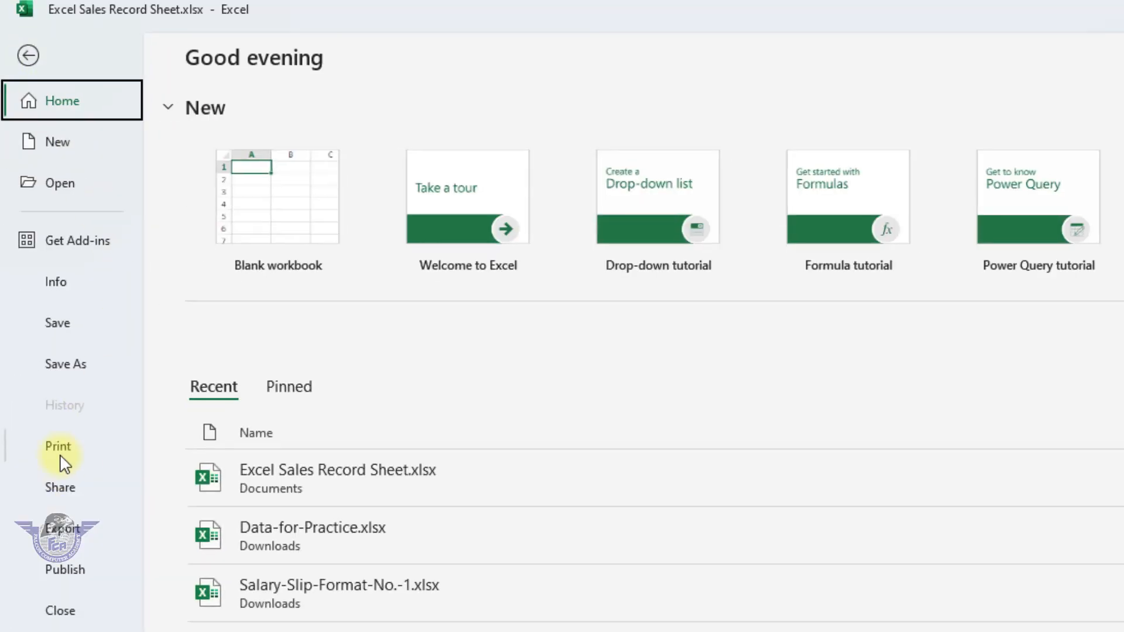
{"action": "left_click", "coordinate": [59, 457]}
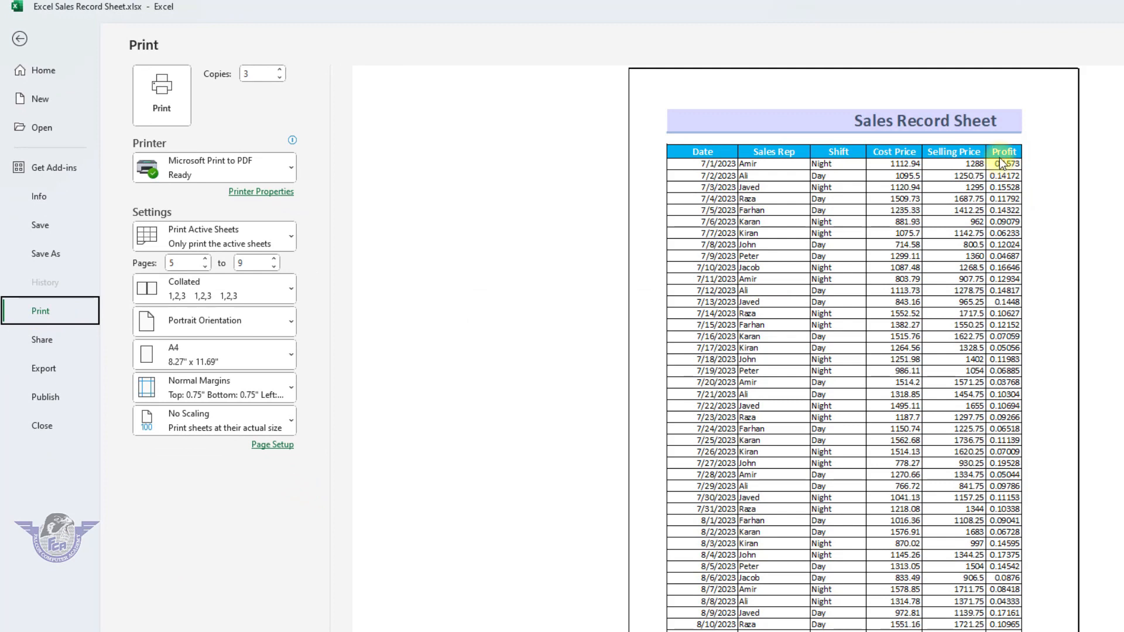
Set the print scaling to 75% of normal size in the page setup.
{"action": "left_click", "coordinate": [275, 448]}
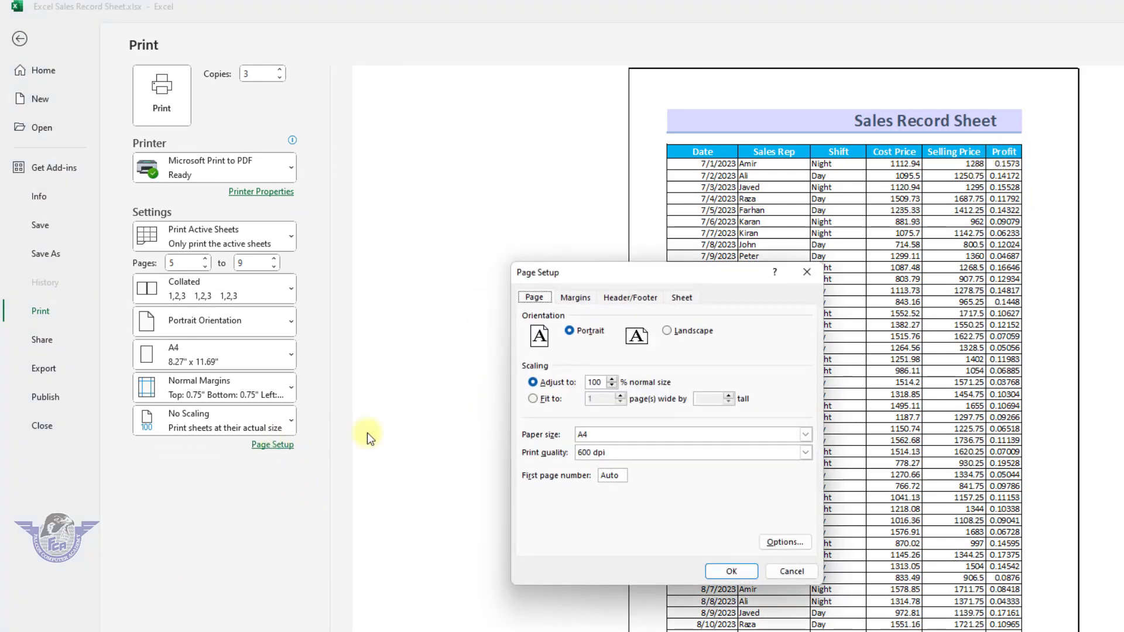
{"action": "left_click", "coordinate": [533, 382]}
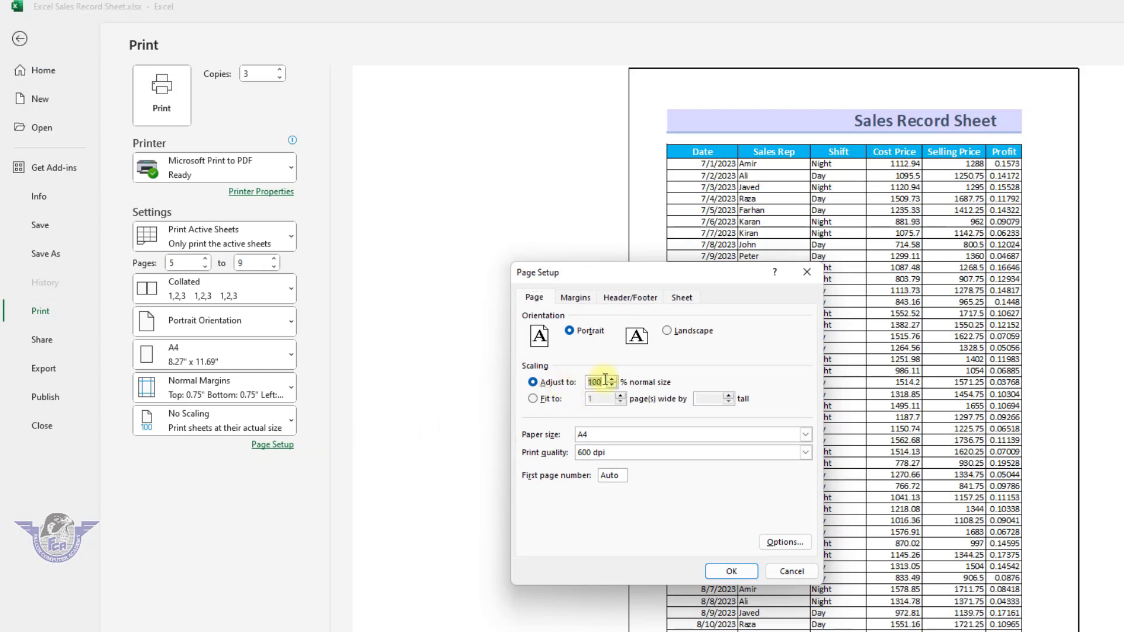
{"action": "type", "text": "75"}
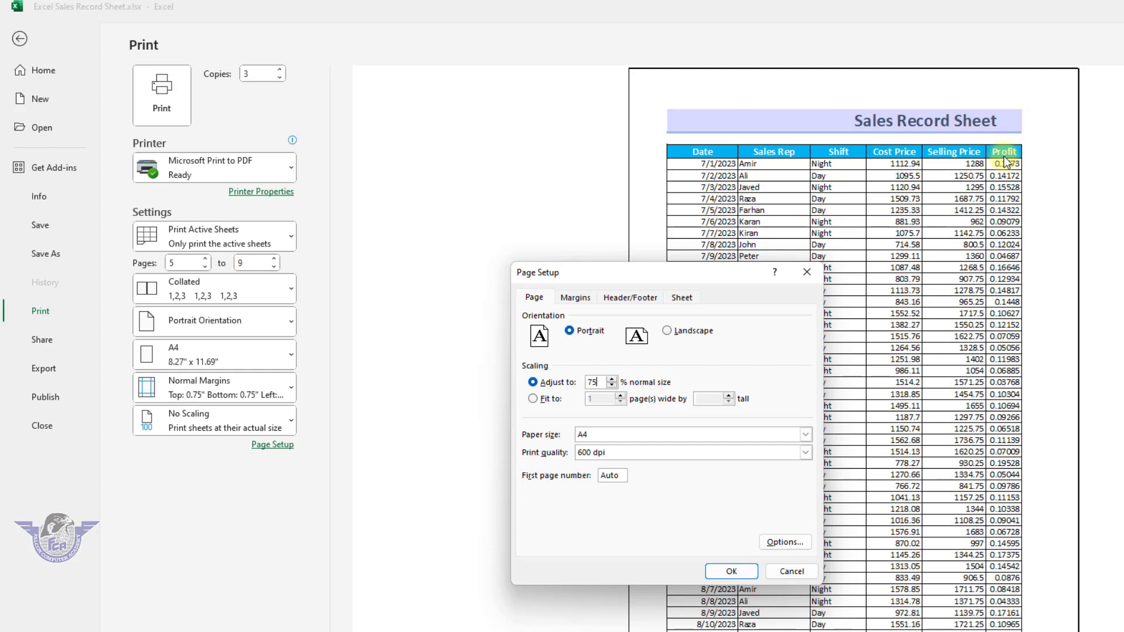
{"action": "left_click", "coordinate": [729, 570]}
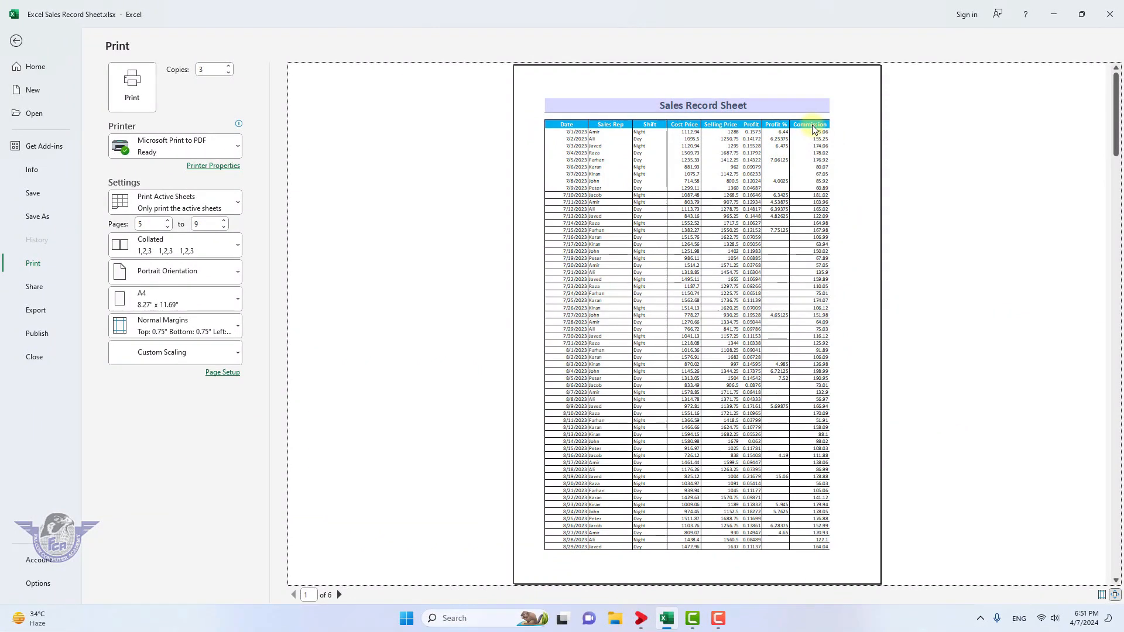
Restore the print scaling to 100% of normal size in the page setup.
{"action": "left_click", "coordinate": [223, 374]}
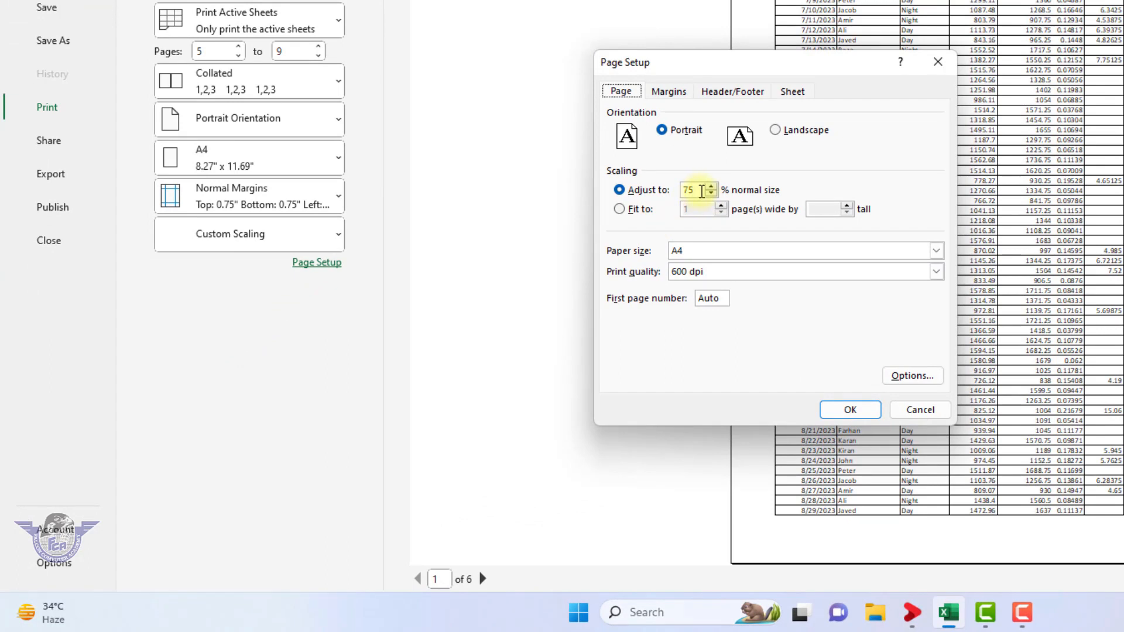
{"action": "left_click", "coordinate": [701, 190]}
{"action": "key", "text": "BackSpace"}
{"action": "key", "text": "BackSpace"}
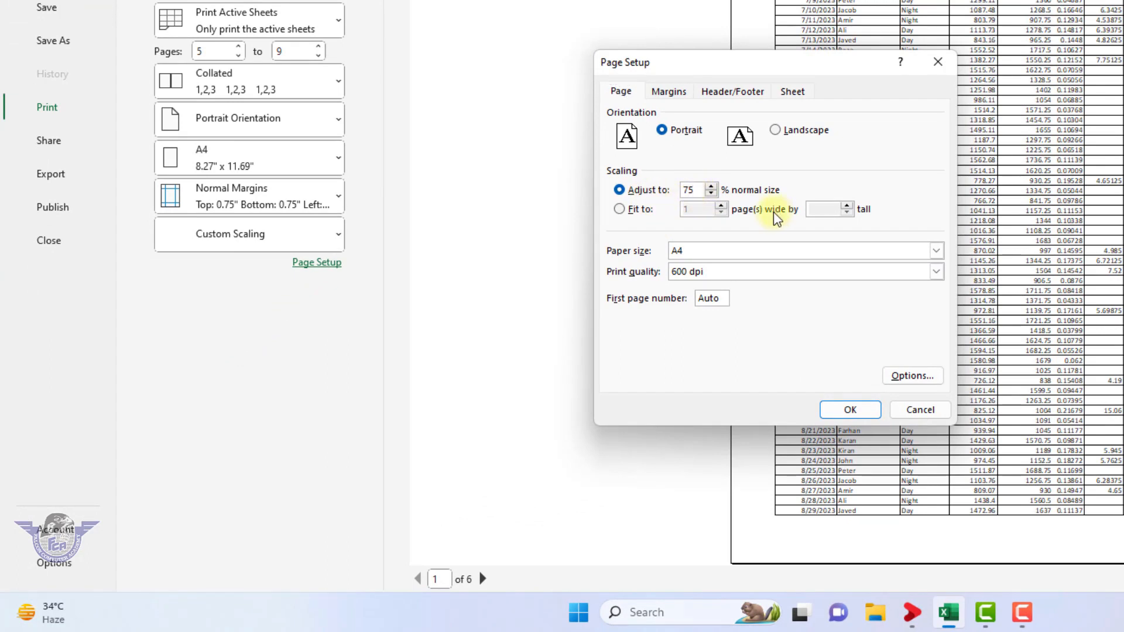
{"action": "type", "text": "100"}
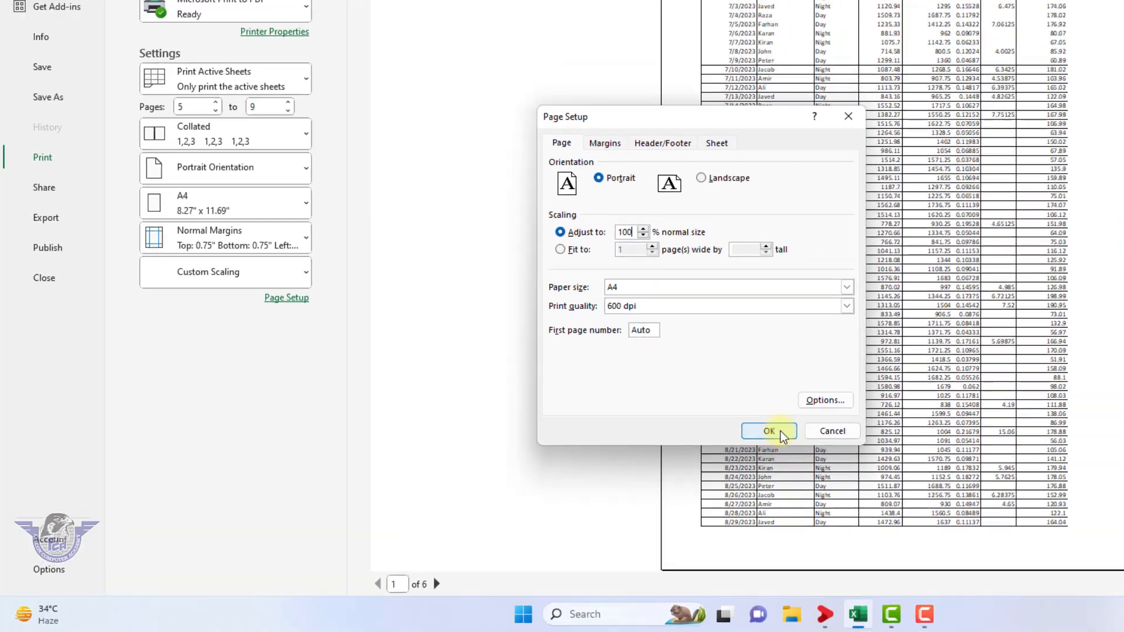
{"action": "left_click", "coordinate": [850, 410]}
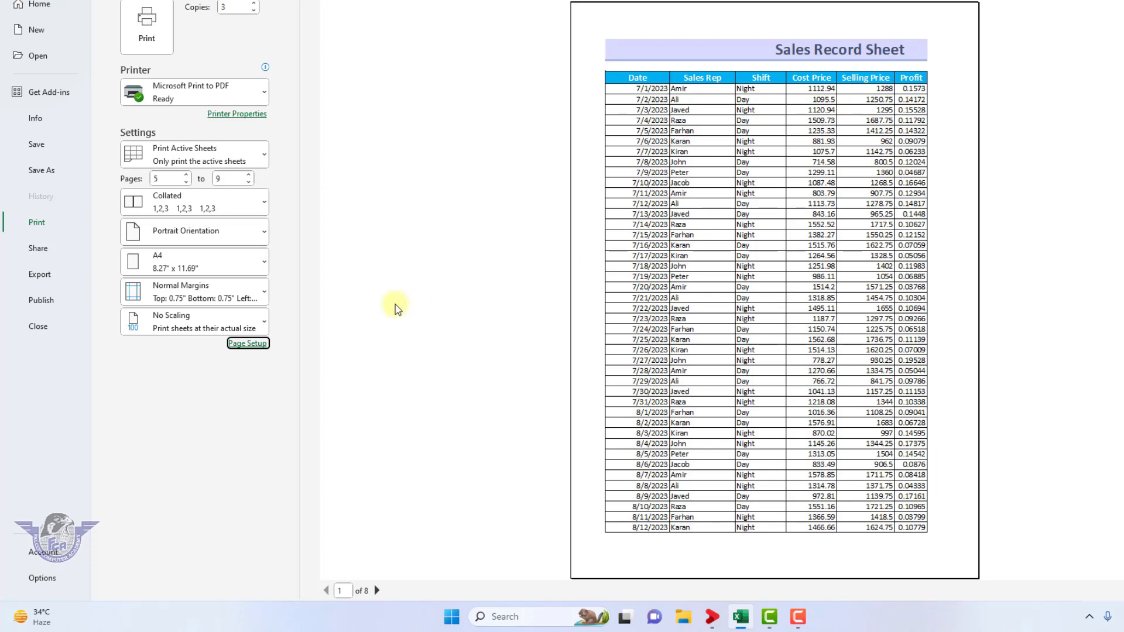
Scale the printout to fit 1 page wide with the height left blank, keeping A4 paper.
{"action": "left_click", "coordinate": [253, 344]}
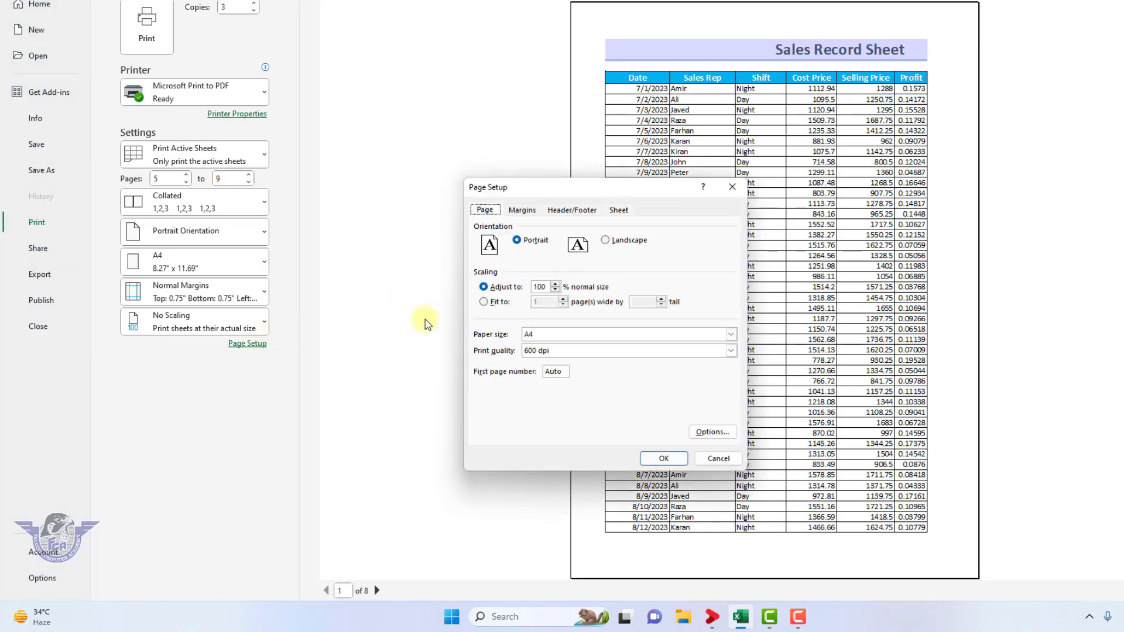
{"action": "left_click", "coordinate": [501, 303]}
{"action": "left_click", "coordinate": [544, 304]}
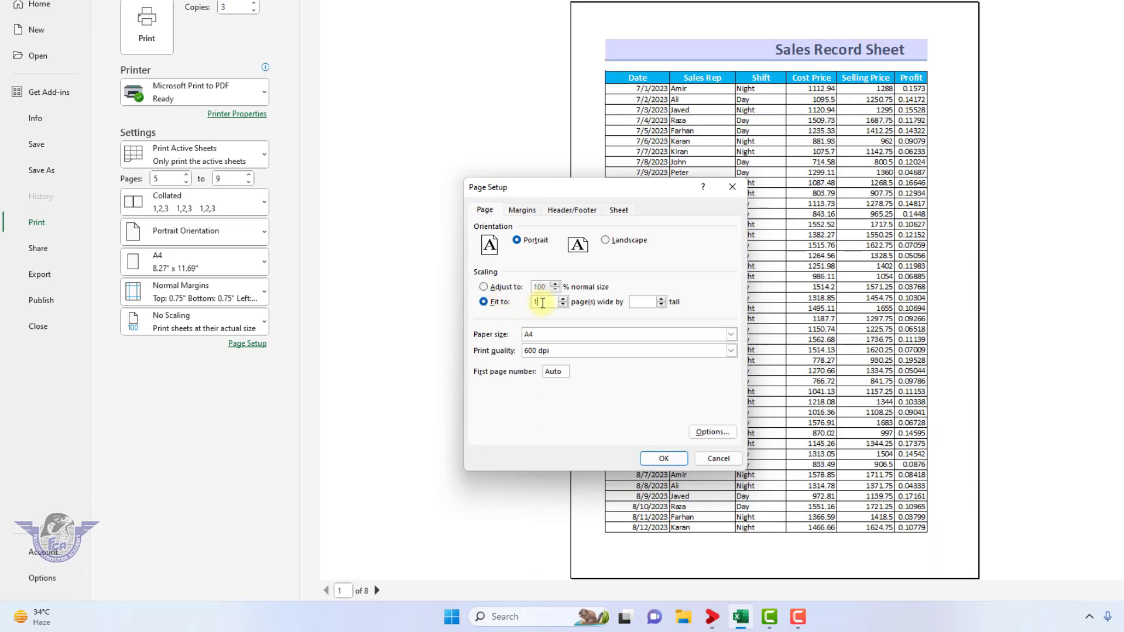
{"action": "left_click", "coordinate": [644, 302]}
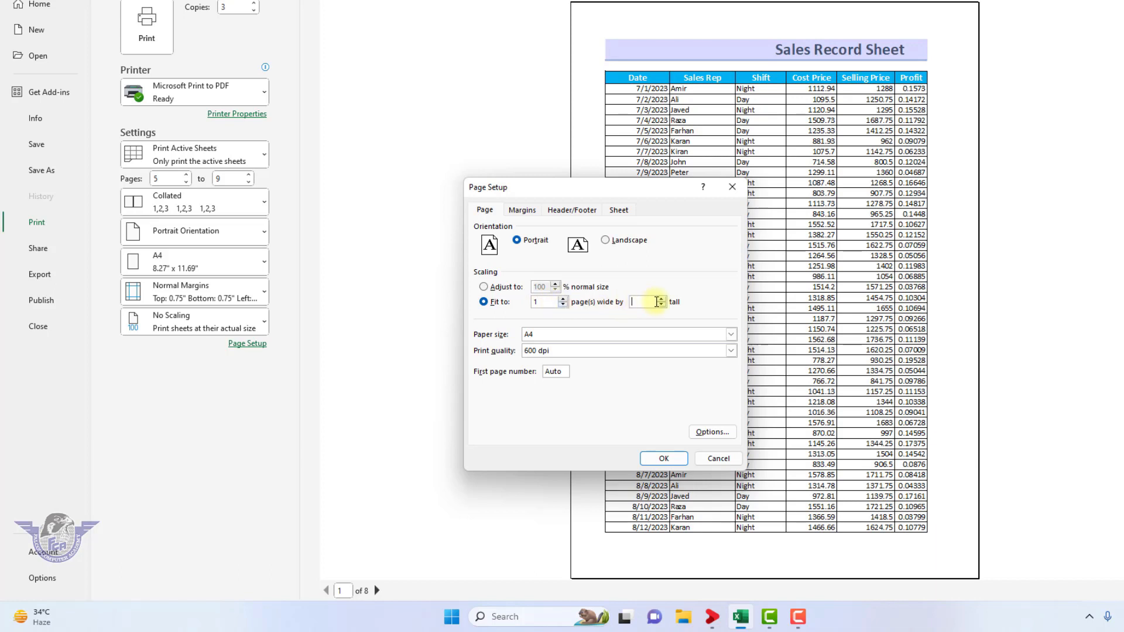
{"action": "left_click", "coordinate": [546, 303]}
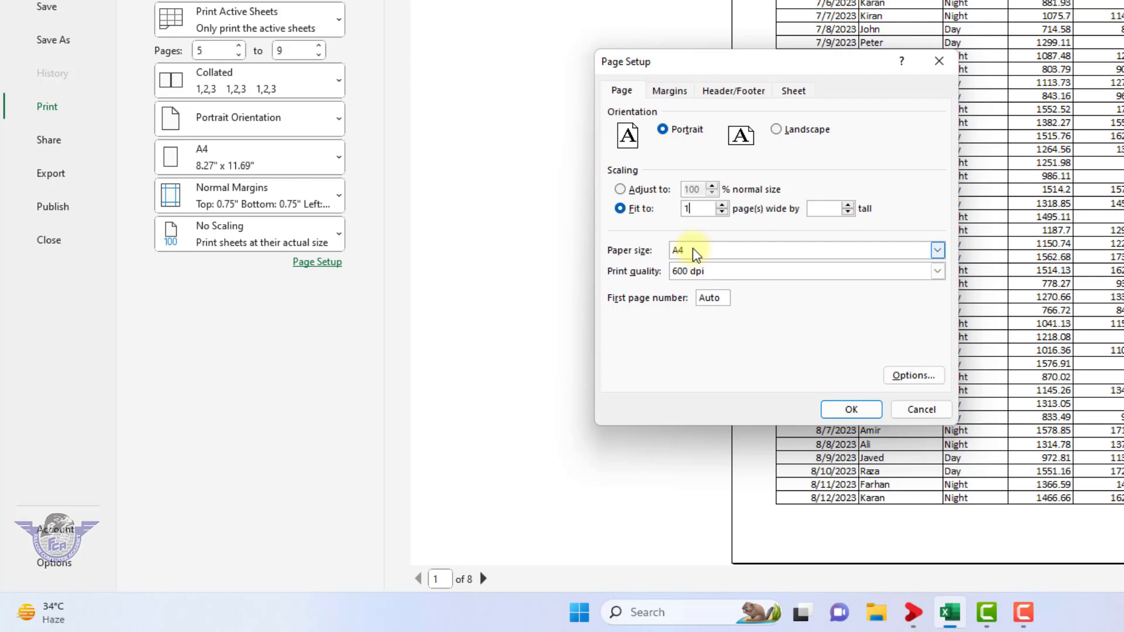
{"action": "left_click", "coordinate": [695, 253]}
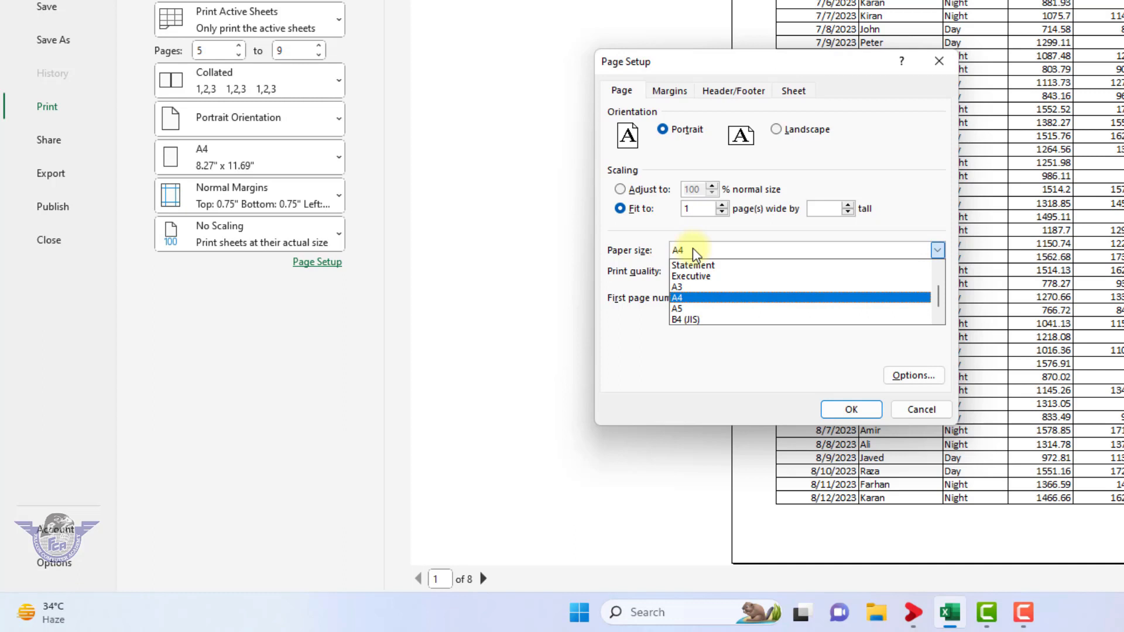
{"action": "left_click", "coordinate": [695, 253]}
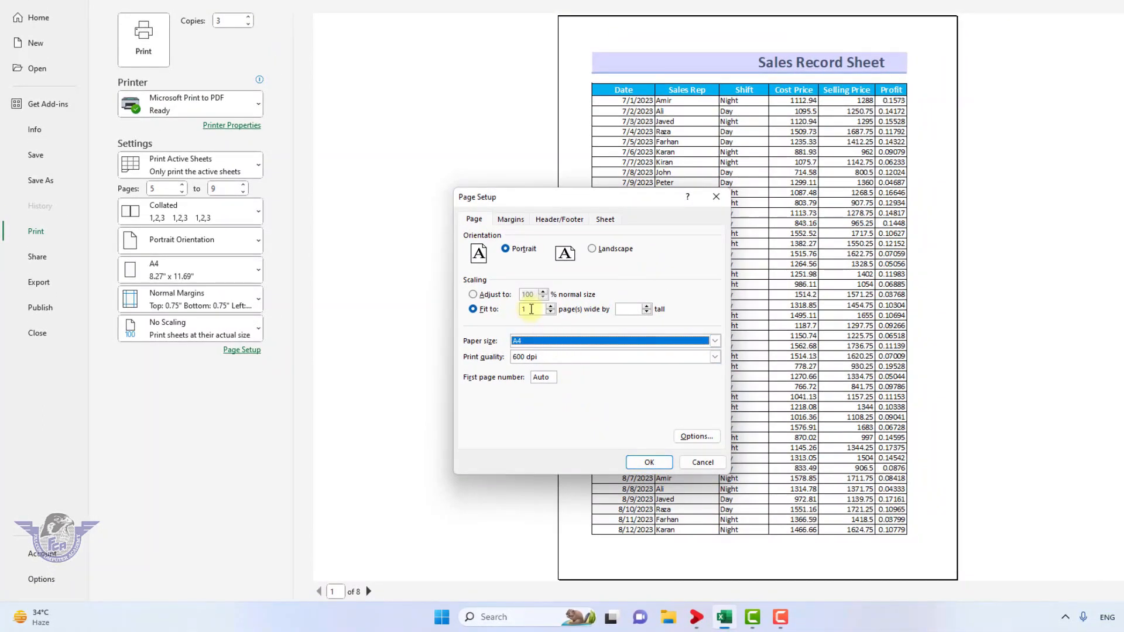
{"action": "left_click", "coordinate": [531, 309]}
{"action": "left_click", "coordinate": [649, 463]}
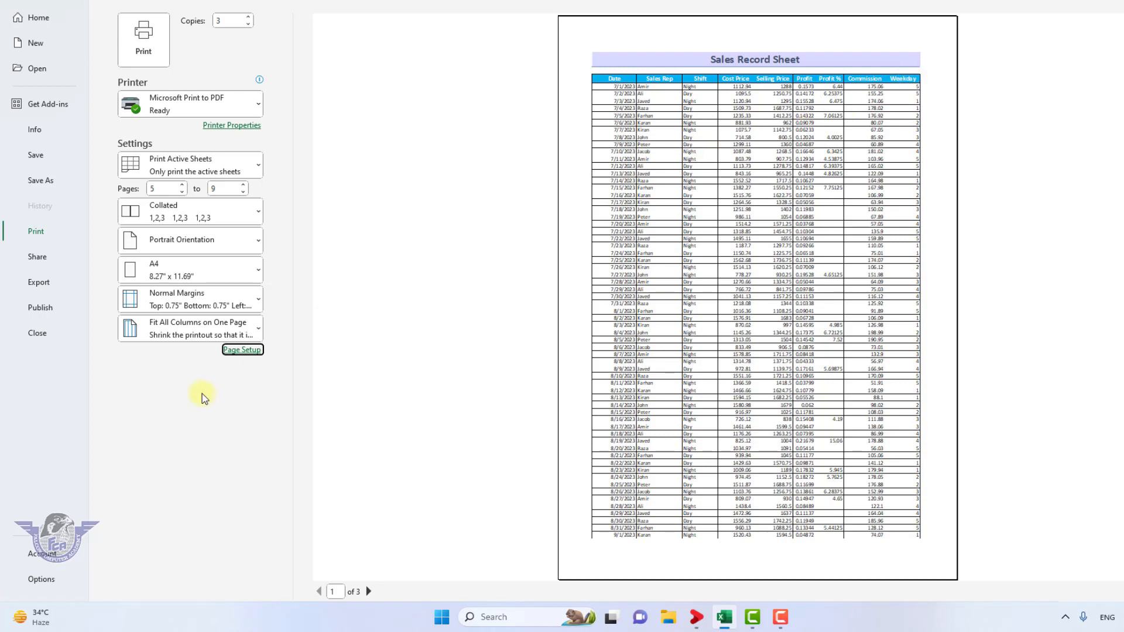
Review the sales sheet's margin and page-centering options in the page setup, and return to the worksheet without changes.
{"action": "left_click", "coordinate": [249, 351]}
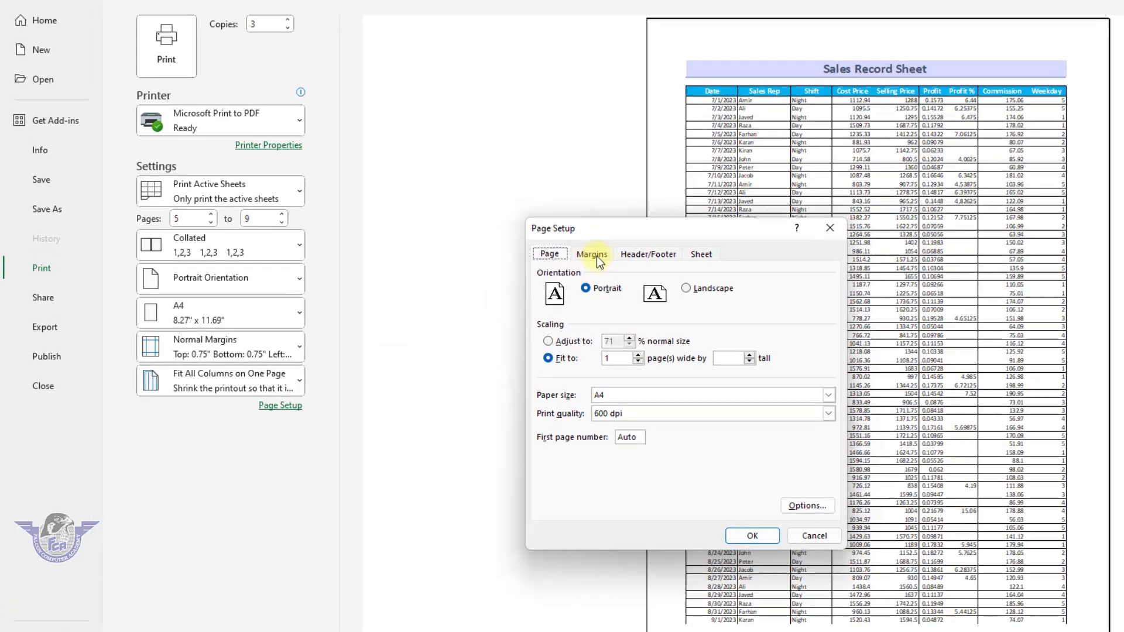
{"action": "left_click", "coordinate": [510, 219]}
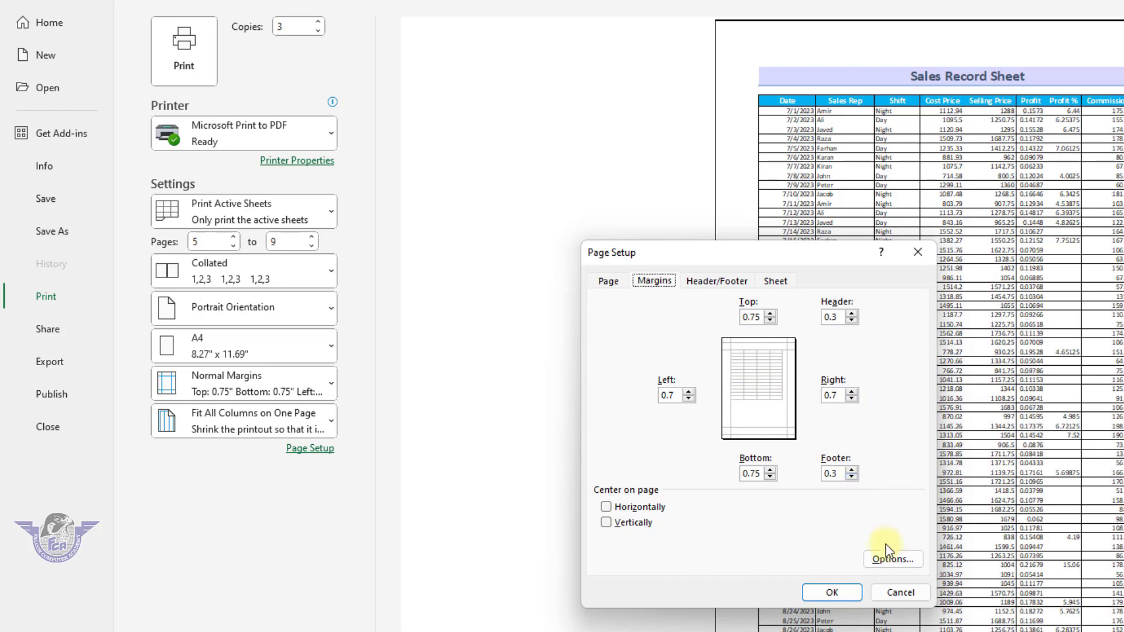
{"action": "left_click", "coordinate": [897, 593]}
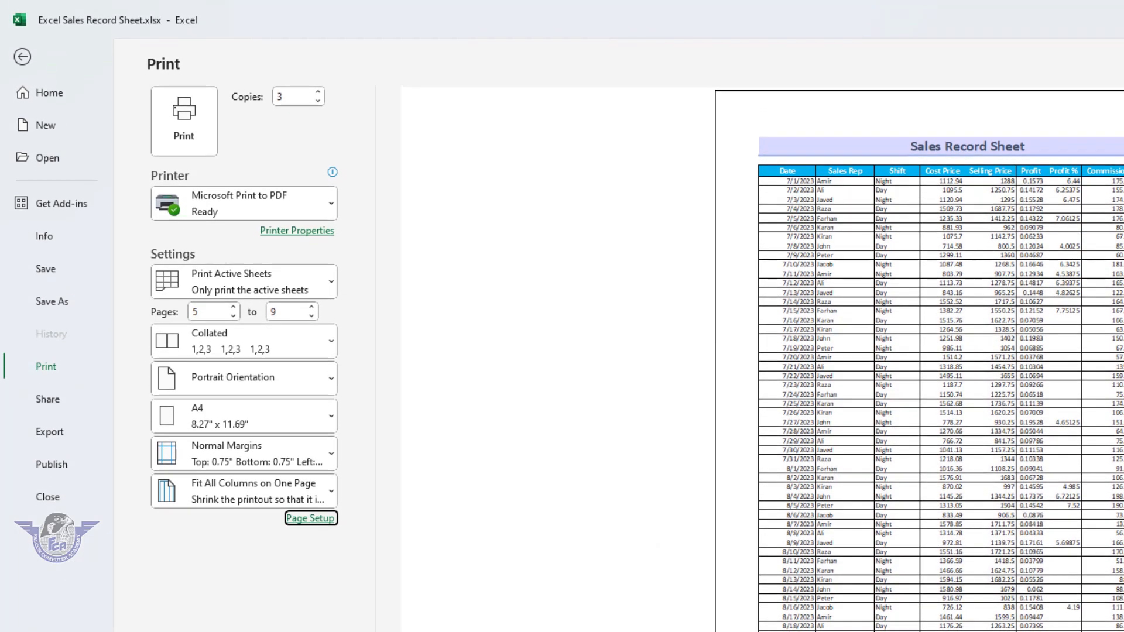
{"action": "key", "text": "Escape"}
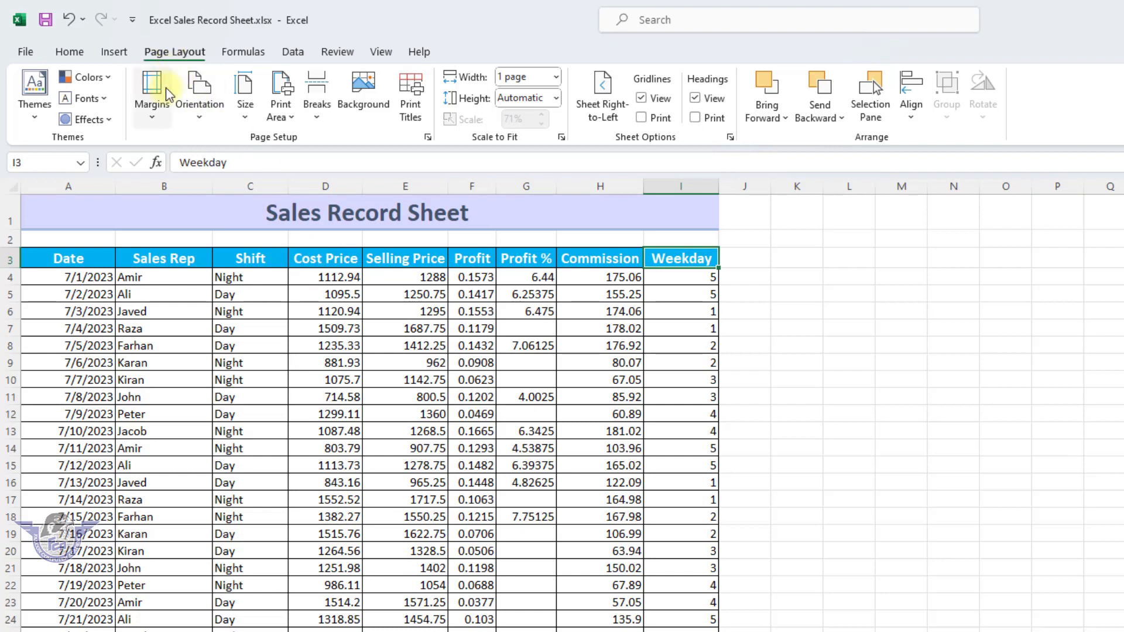
Apply the Normal margins preset to the sales sheet, and check its custom margin values and the print preview.
{"action": "left_click", "coordinate": [153, 111]}
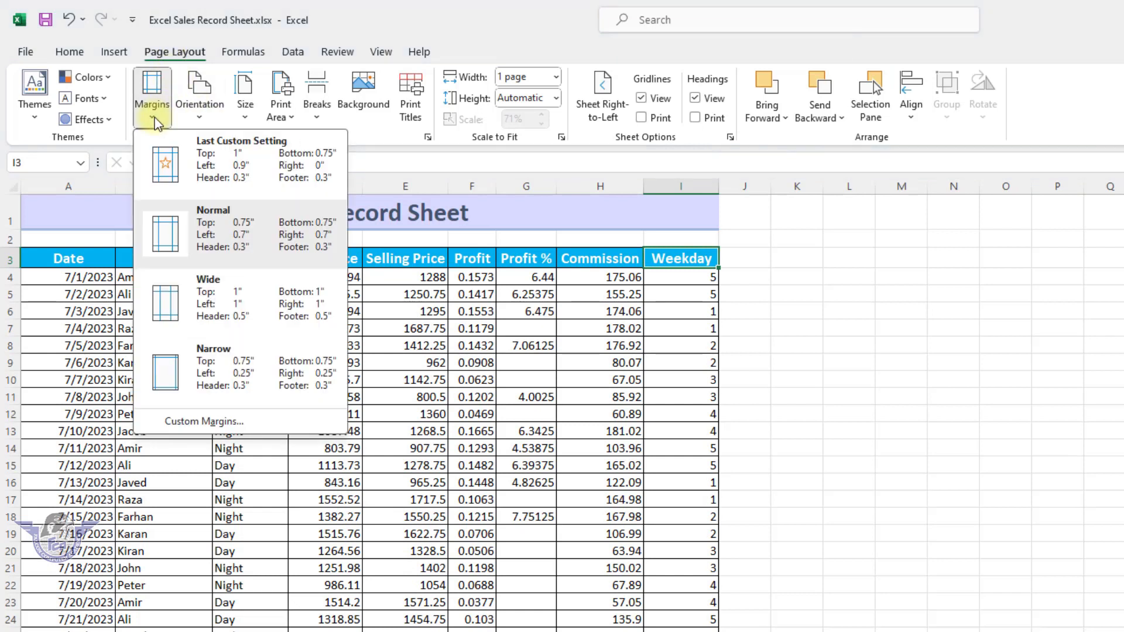
{"action": "left_click", "coordinate": [223, 232]}
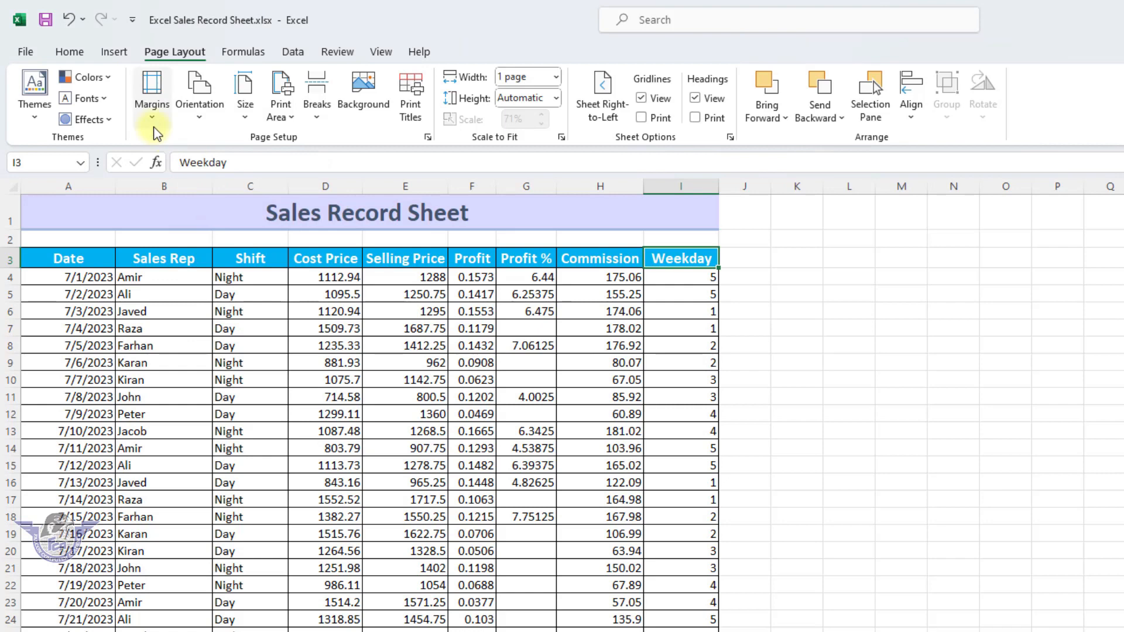
{"action": "left_click", "coordinate": [154, 109]}
{"action": "left_click", "coordinate": [232, 420]}
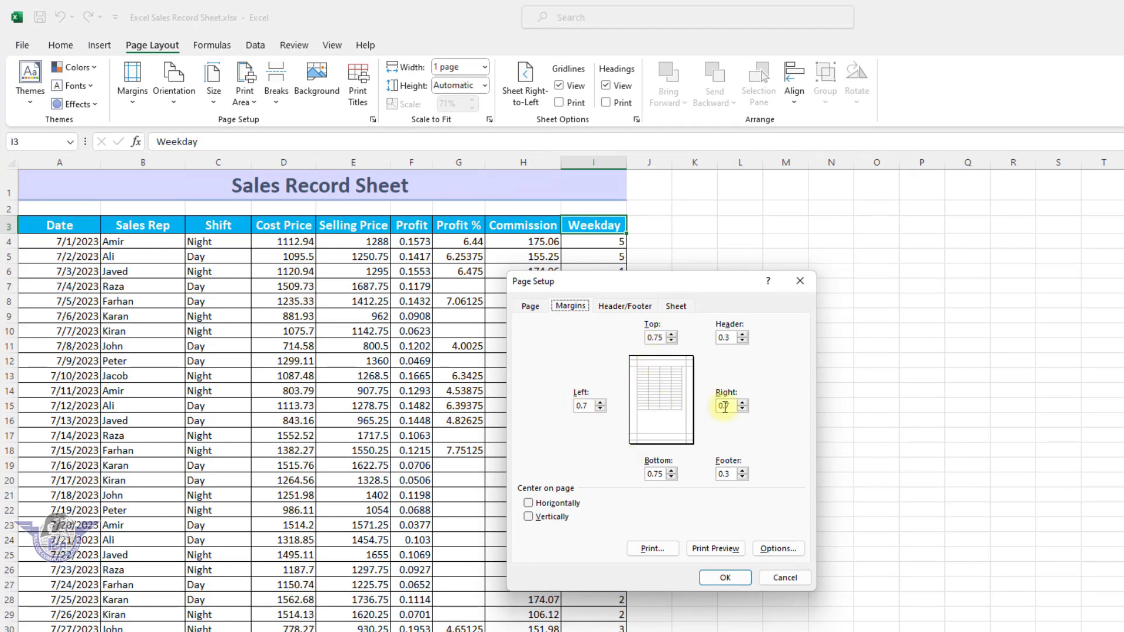
{"action": "left_click", "coordinate": [715, 549]}
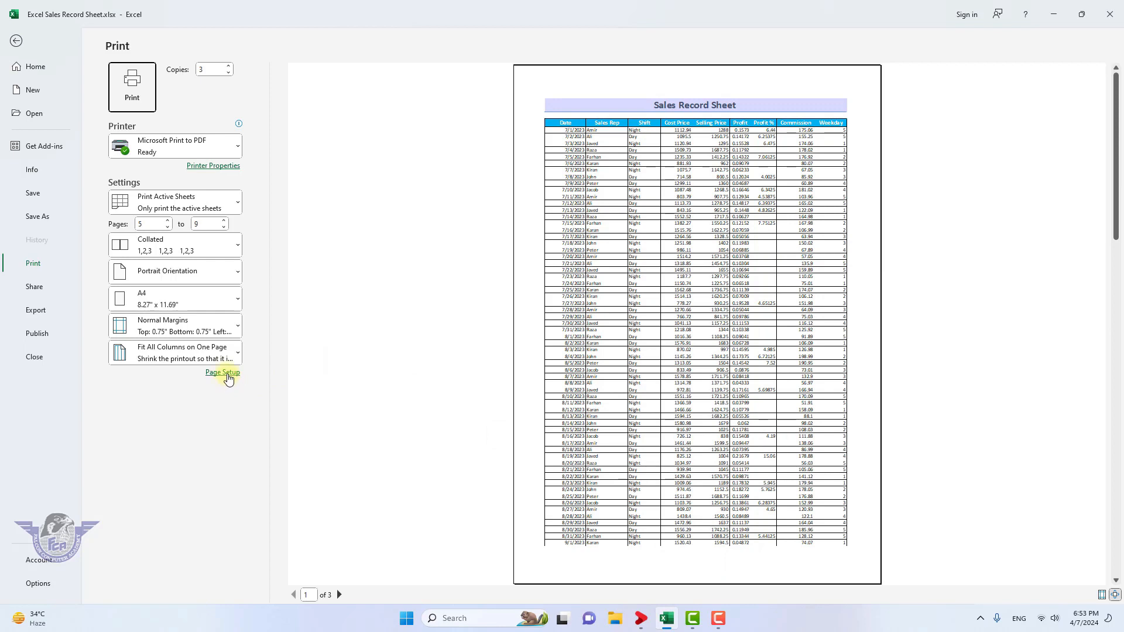
Check the margin values in the page setup from the print preview, and return to the worksheet without changes.
{"action": "left_click", "coordinate": [227, 374]}
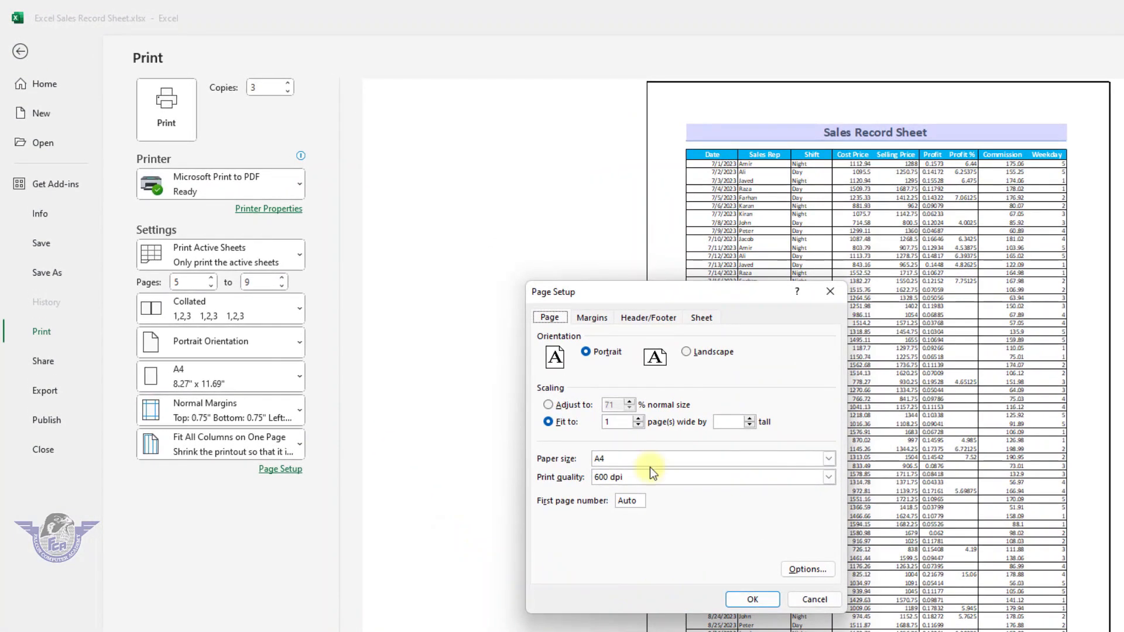
{"action": "left_click", "coordinate": [591, 318]}
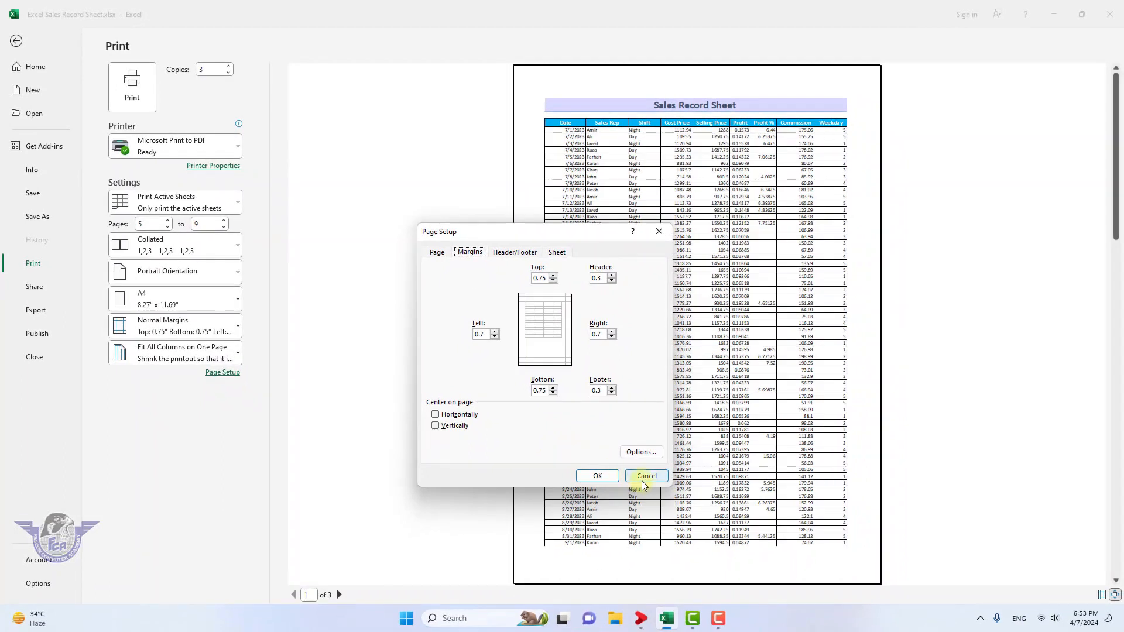
{"action": "left_click", "coordinate": [646, 476]}
{"action": "key", "text": "Escape"}
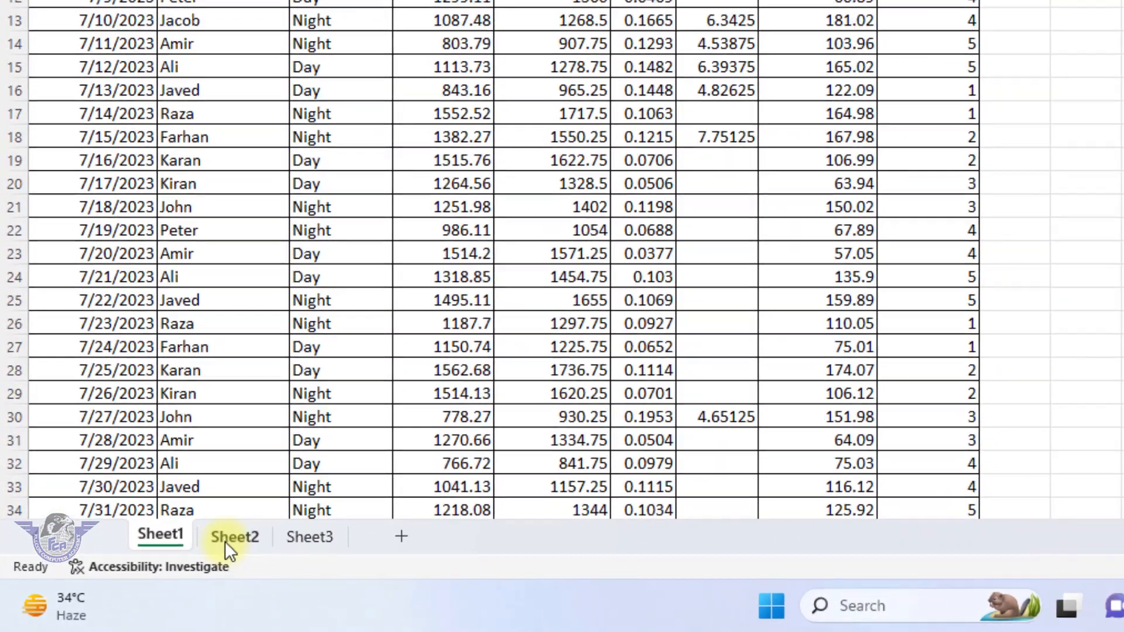
Center the weekday table on Sheet2 horizontally on the printed page.
{"action": "left_click", "coordinate": [226, 539]}
{"action": "left_click", "coordinate": [23, 45]}
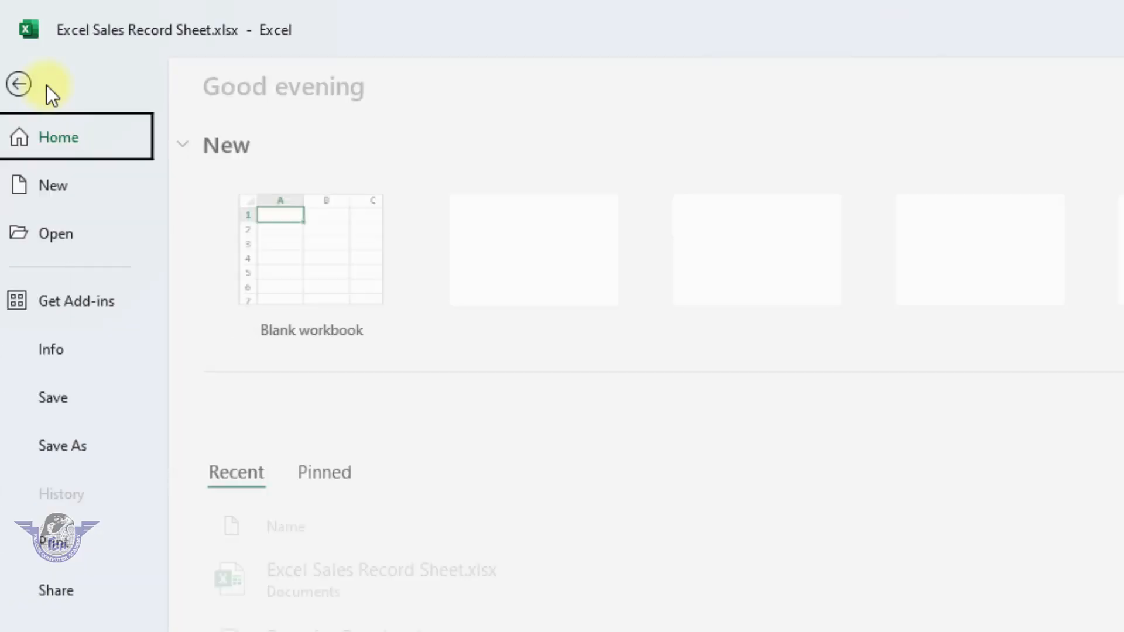
{"action": "left_click", "coordinate": [75, 540]}
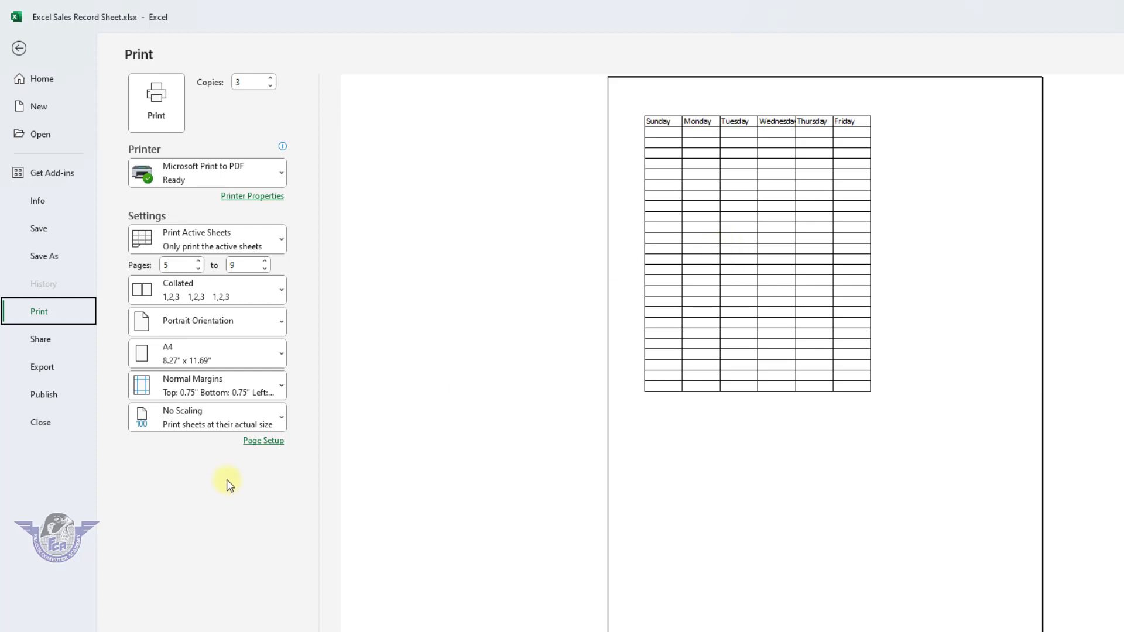
{"action": "left_click", "coordinate": [265, 442]}
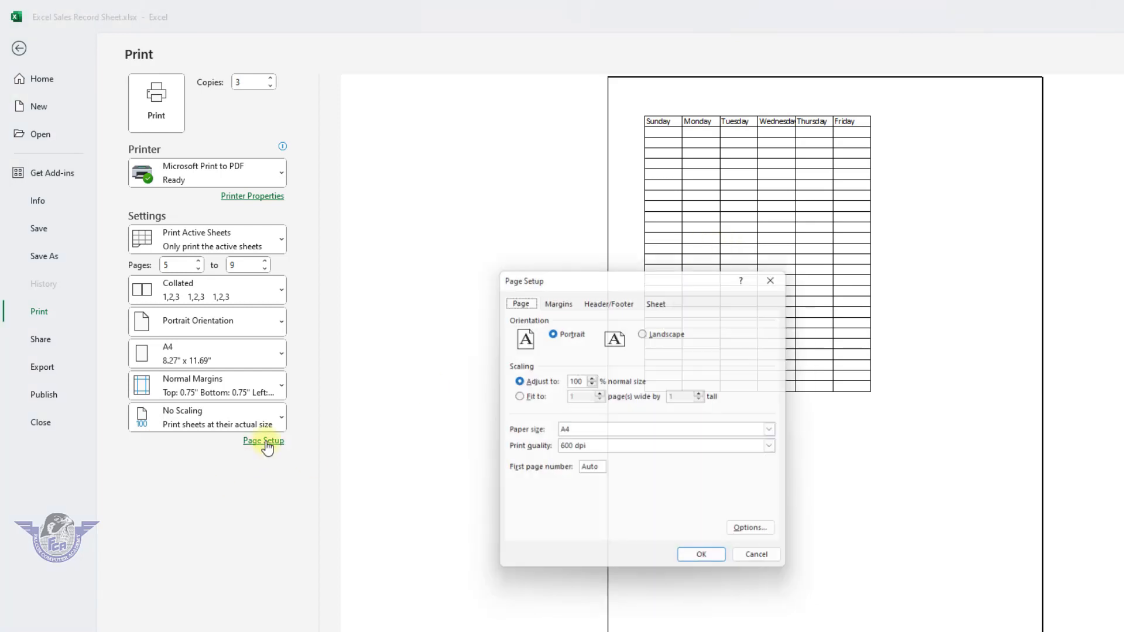
{"action": "left_click", "coordinate": [557, 297]}
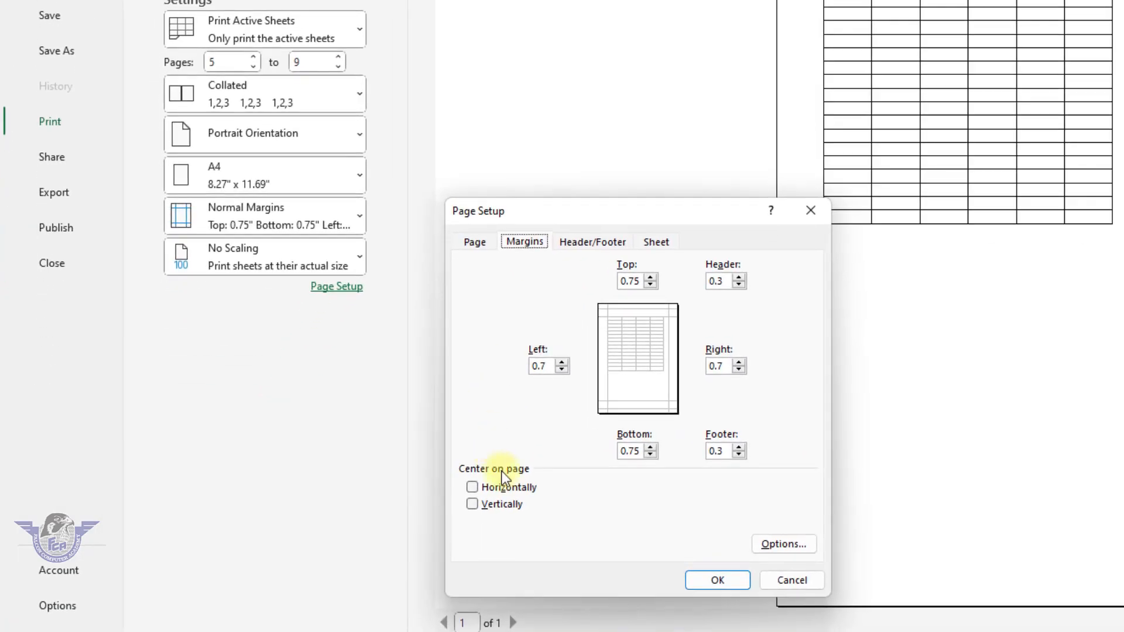
{"action": "left_click", "coordinate": [512, 487]}
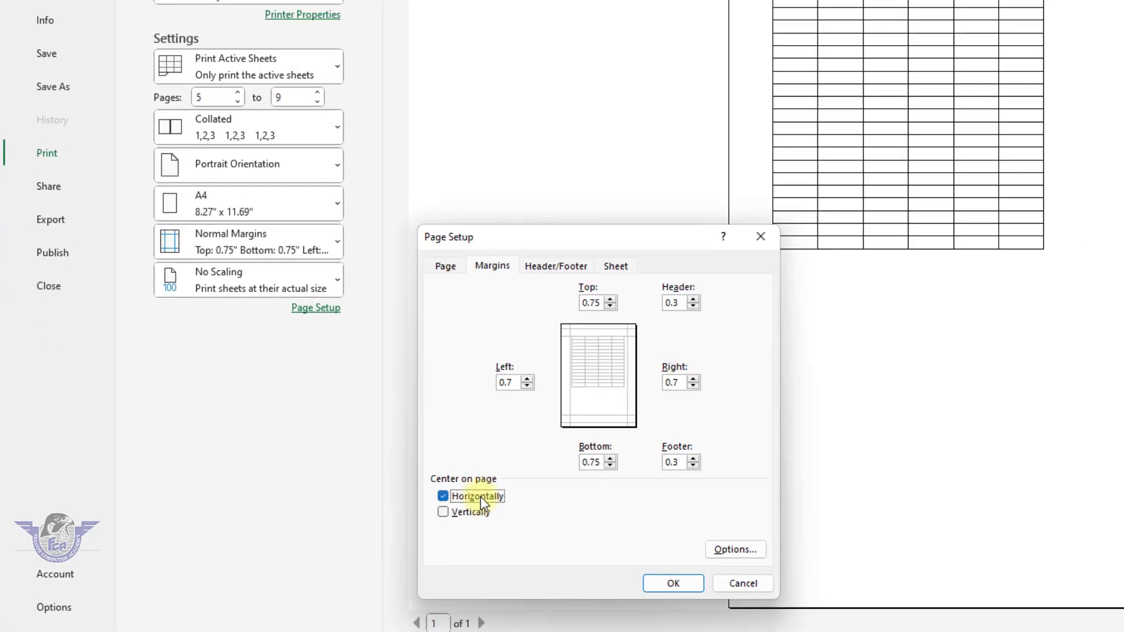
{"action": "left_click", "coordinate": [673, 583]}
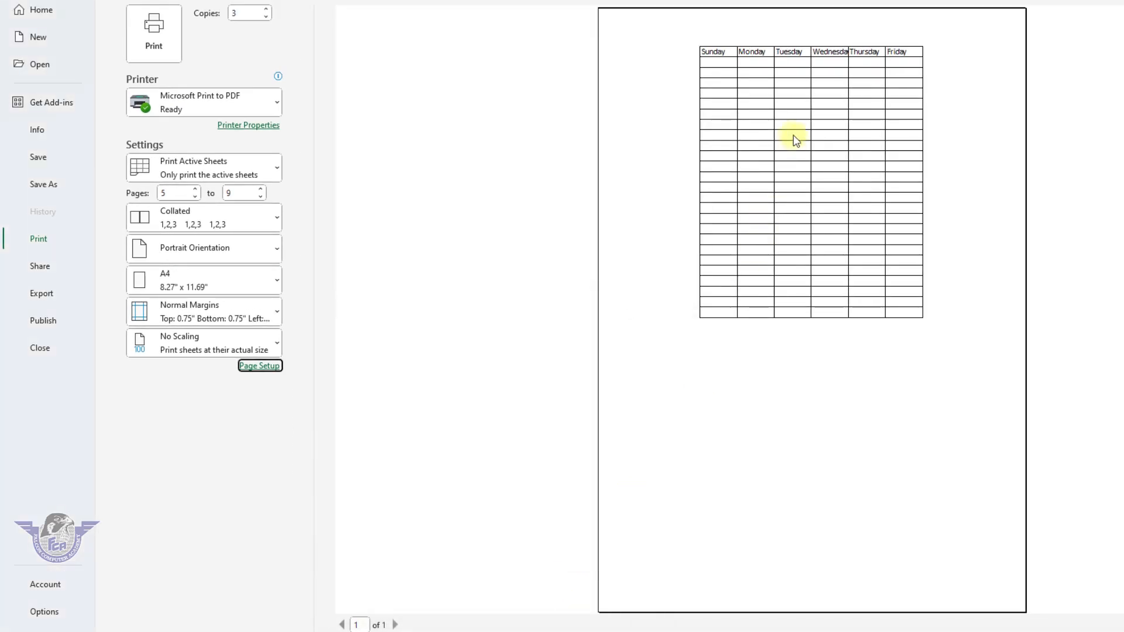
Center the weekday table on Sheet2 vertically on the printed page as well.
{"action": "left_click", "coordinate": [260, 366]}
{"action": "left_click", "coordinate": [416, 335]}
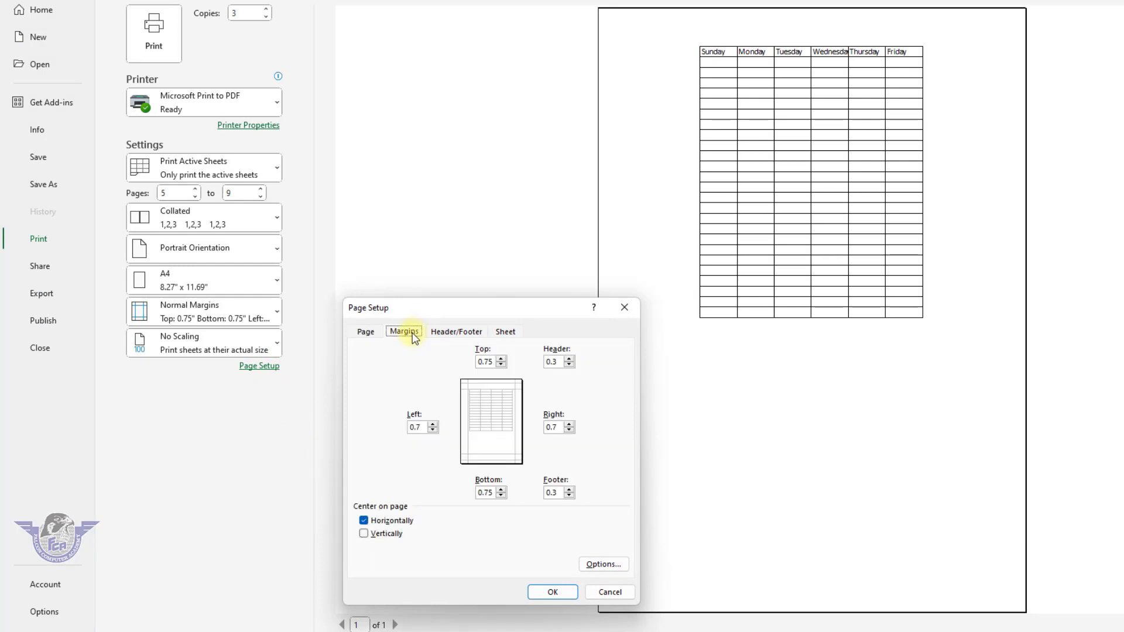
{"action": "left_click", "coordinate": [380, 535]}
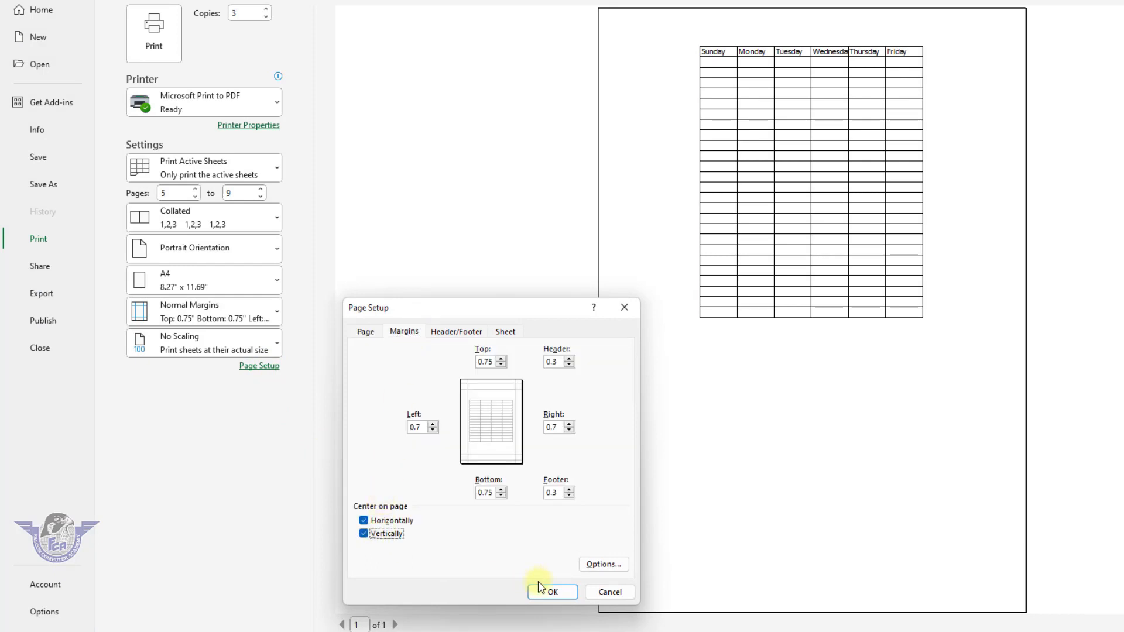
{"action": "left_click", "coordinate": [561, 592]}
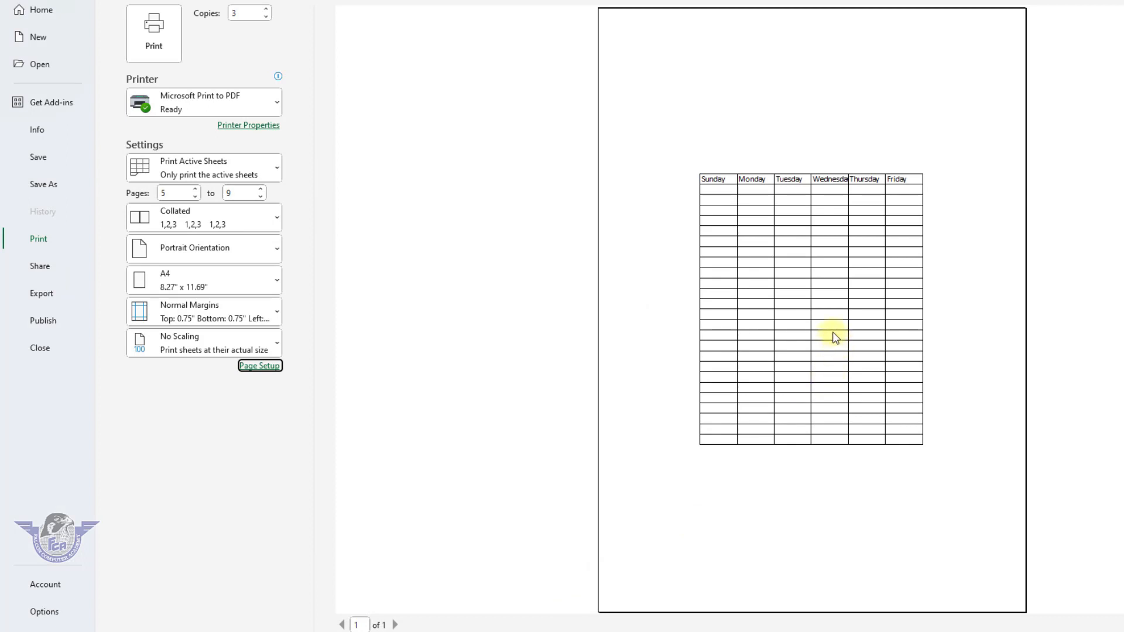
Review Sheet2's centering and header/footer options in the page setup, and return to the worksheet without changes.
{"action": "left_click", "coordinate": [260, 367]}
{"action": "left_click", "coordinate": [405, 332]}
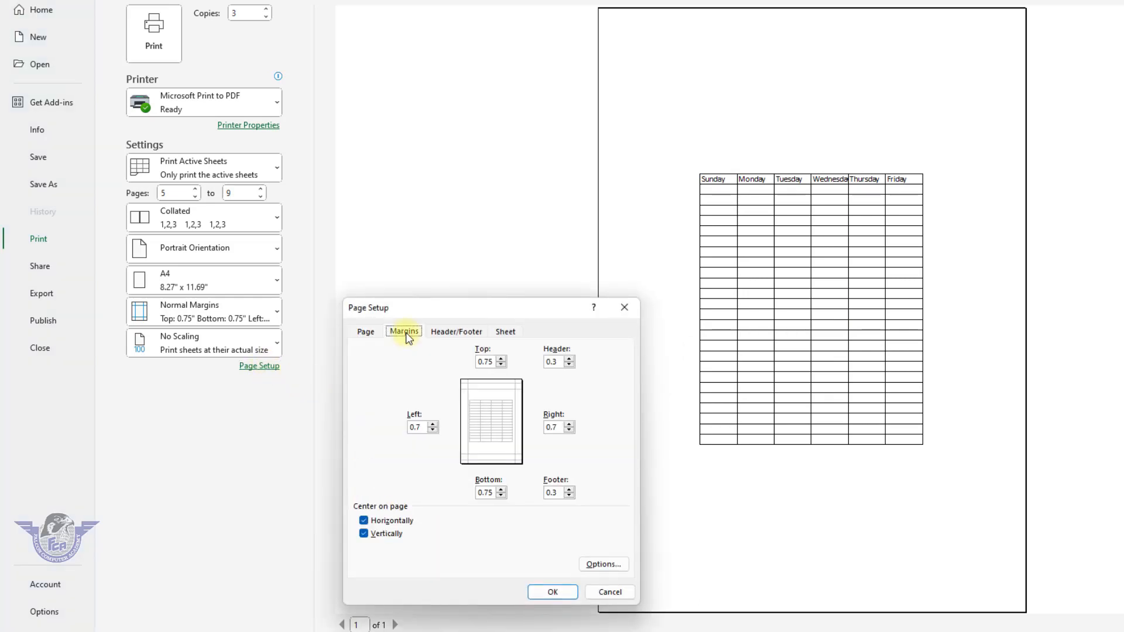
{"action": "left_click", "coordinate": [448, 331]}
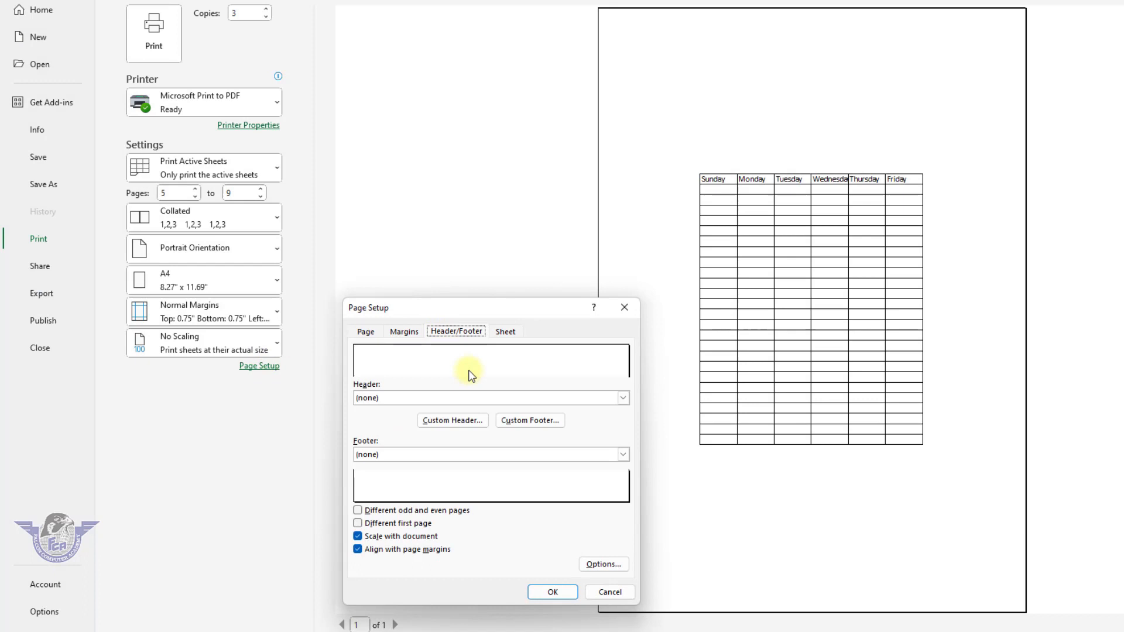
{"action": "left_click", "coordinate": [612, 593]}
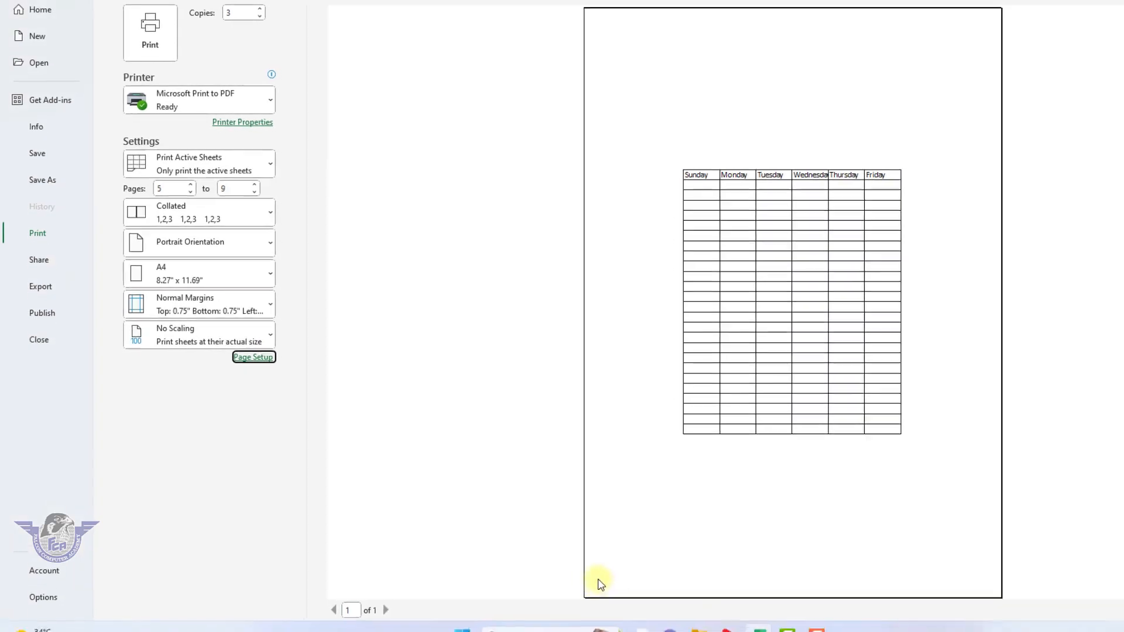
{"action": "key", "text": "Escape"}
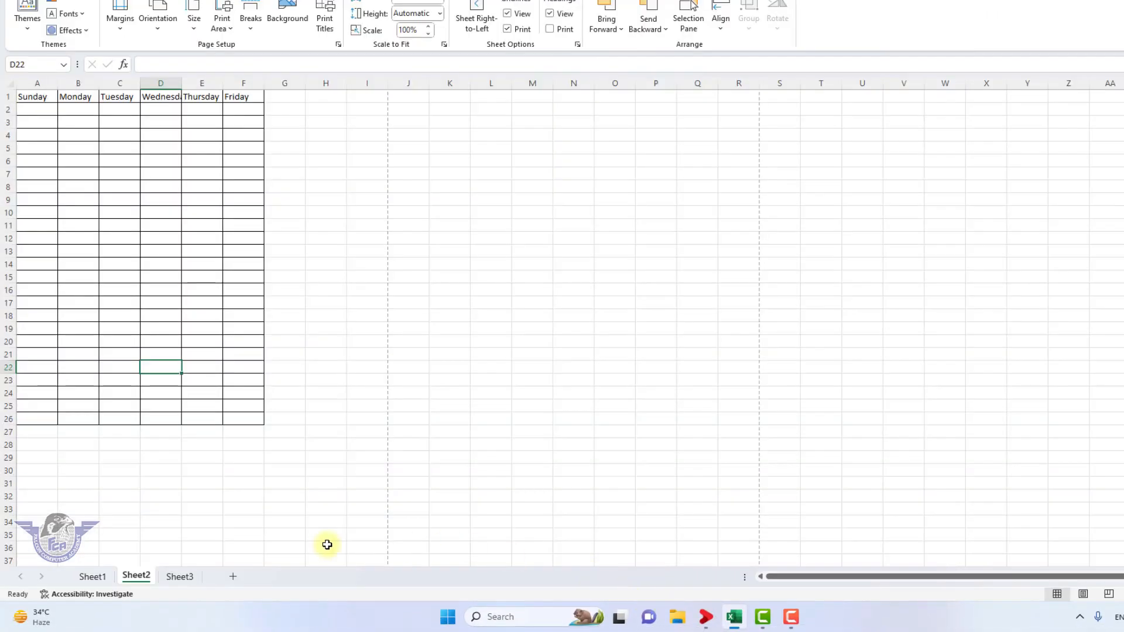
Preview the printout of Sheet1 through page 3 to check for column headings, and return to the worksheet.
{"action": "left_click", "coordinate": [112, 577]}
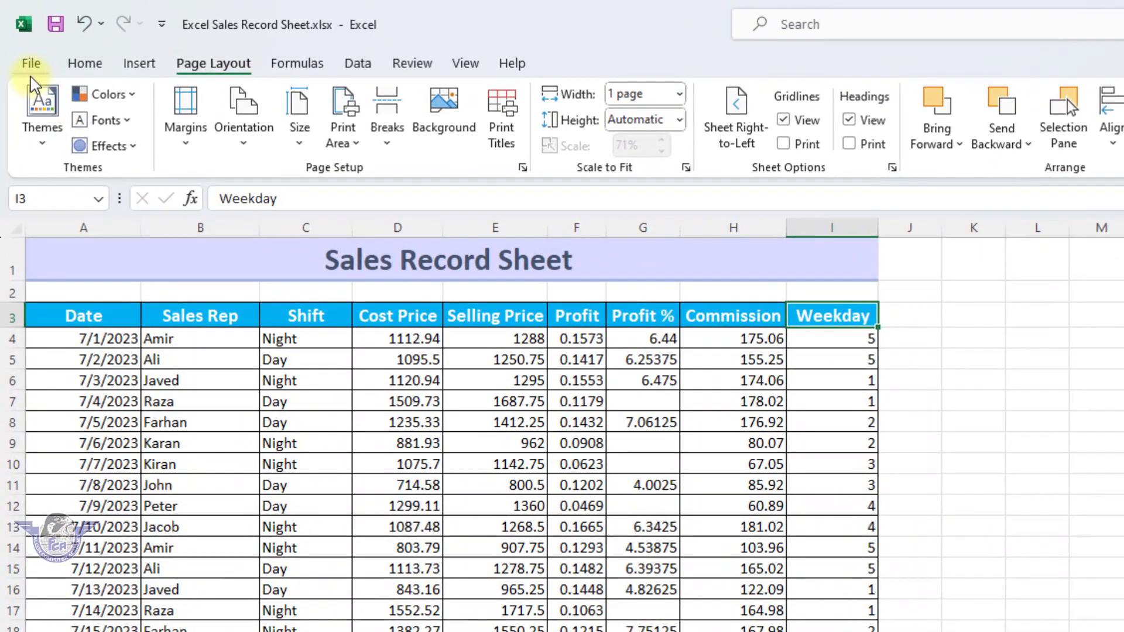
{"action": "left_click", "coordinate": [28, 36]}
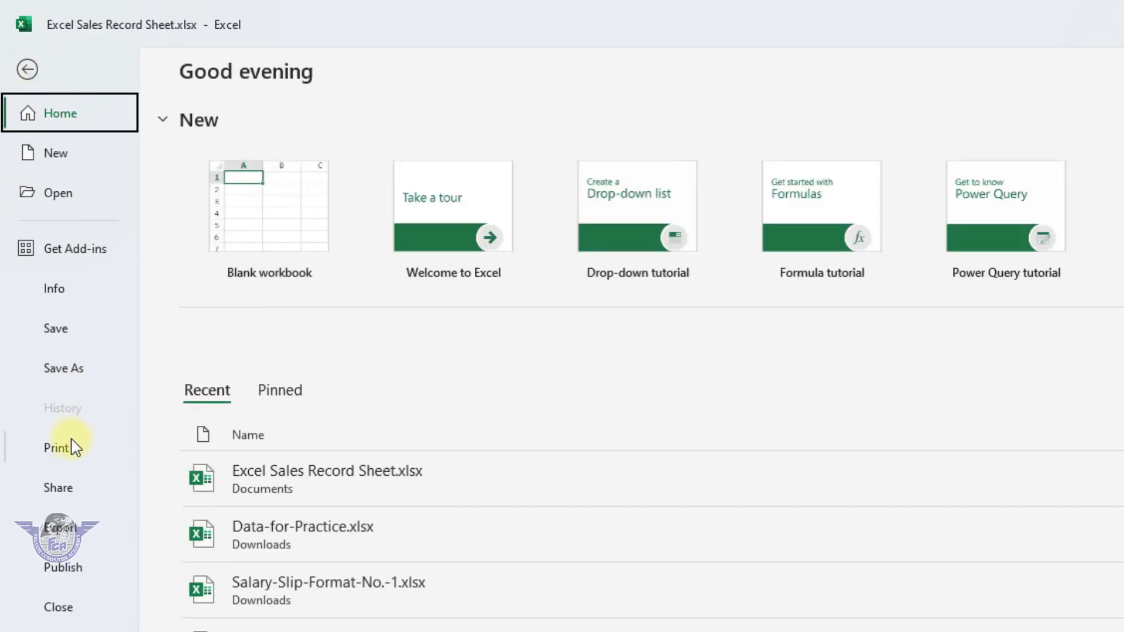
{"action": "left_click", "coordinate": [52, 366]}
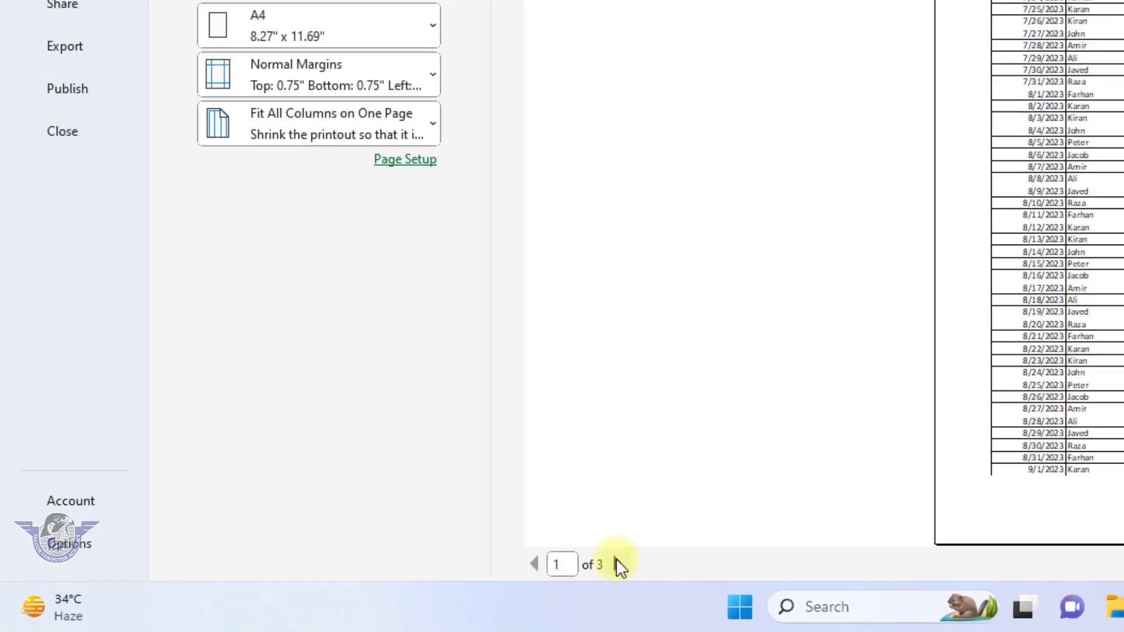
{"action": "left_click", "coordinate": [621, 565]}
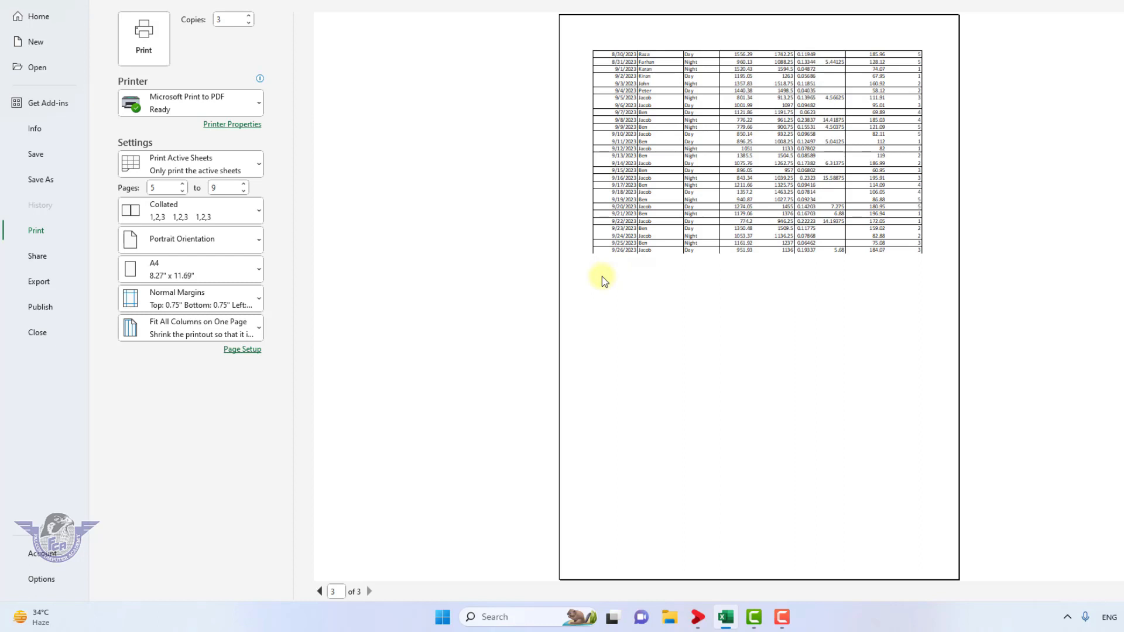
{"action": "key", "text": "Escape"}
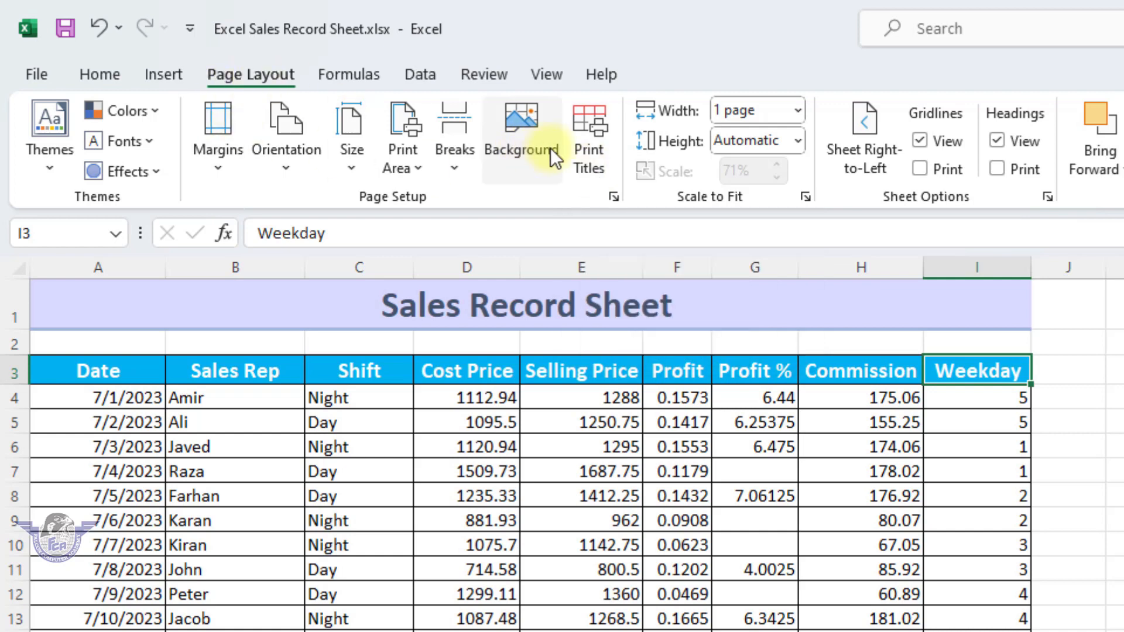
Set rows 1 to 3 ($1:$3) of Sheet1 as print titles that repeat at the top of every page.
{"action": "left_click", "coordinate": [587, 160]}
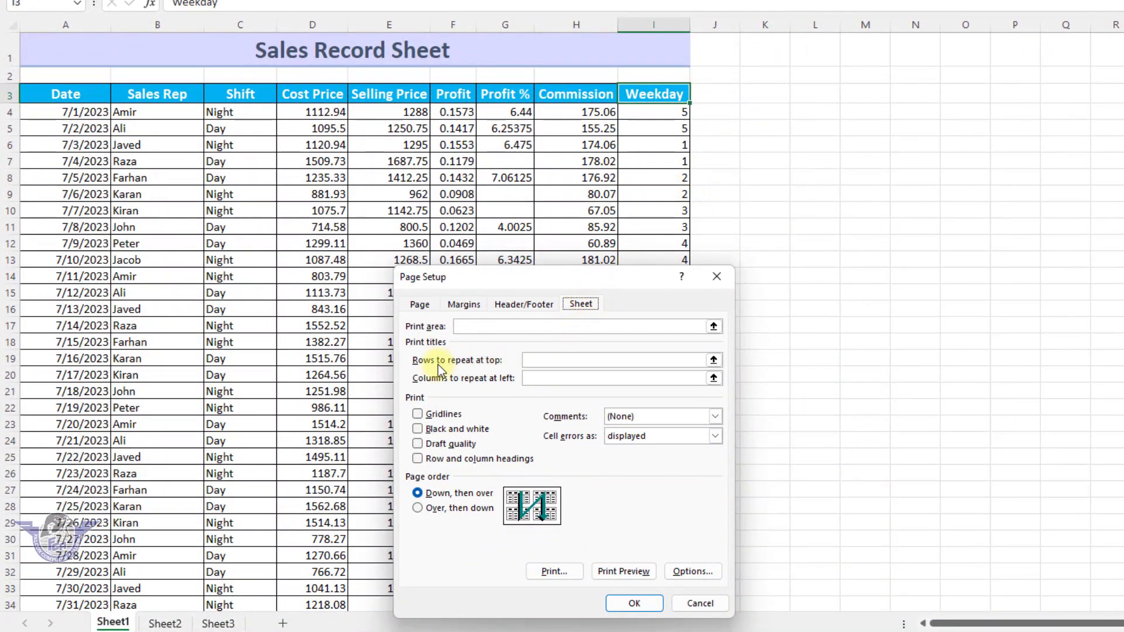
{"action": "left_click", "coordinate": [525, 364]}
{"action": "left_click", "coordinate": [533, 361]}
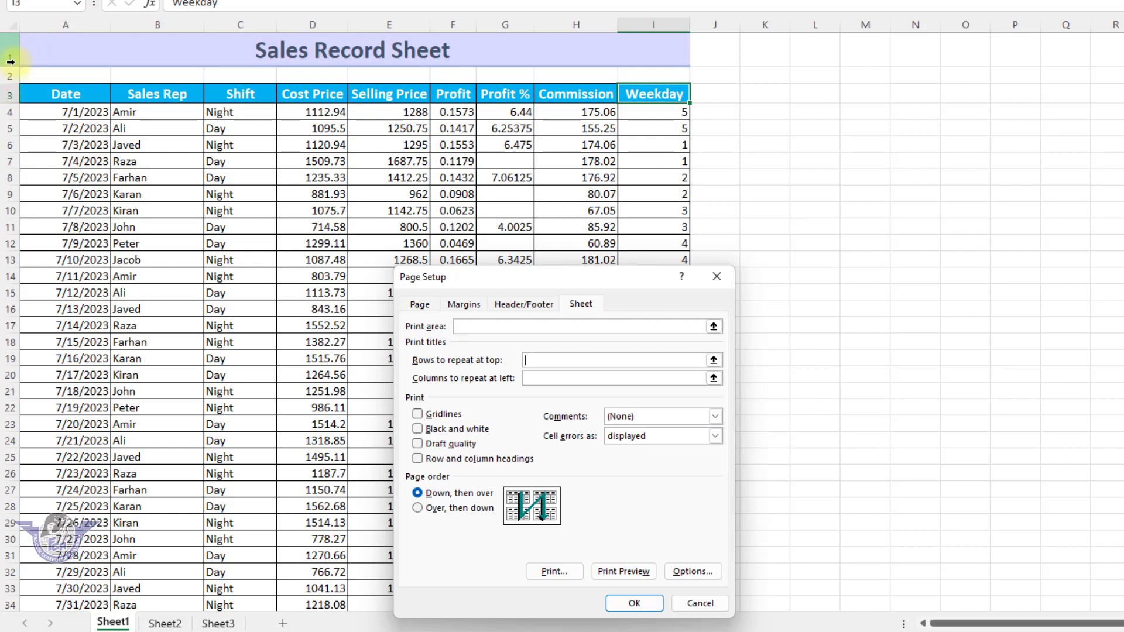
{"action": "left_click_drag", "start_coordinate": [11, 62], "coordinate": [9, 96]}
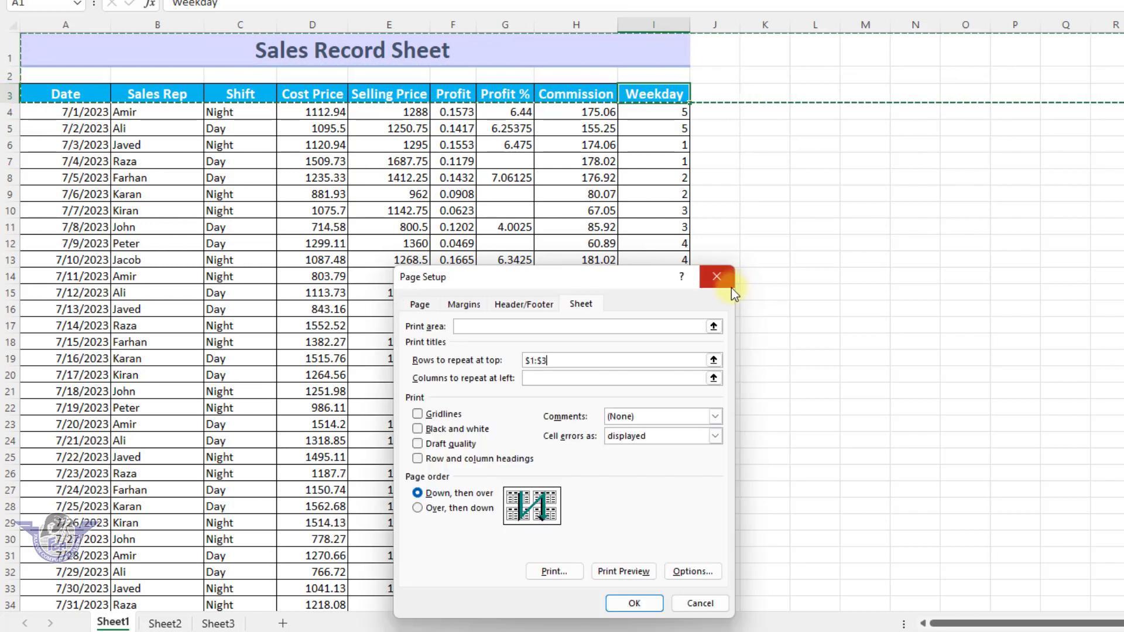
{"action": "left_click", "coordinate": [633, 603]}
Check the repeated title and heading rows on page 2 of the print preview.
{"action": "left_click", "coordinate": [23, 50]}
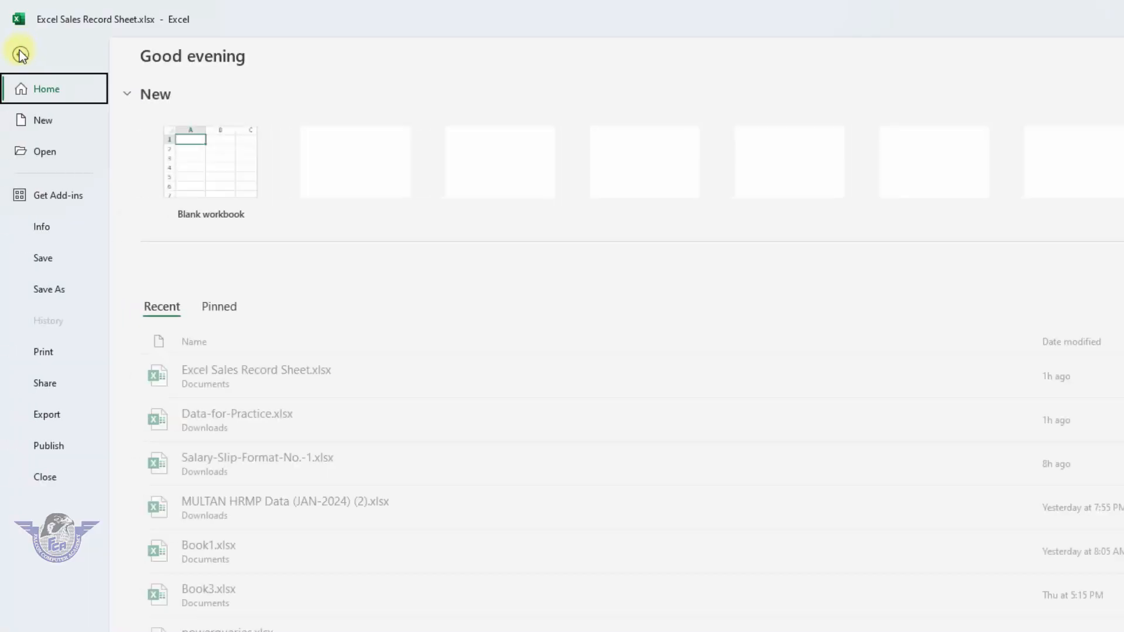
{"action": "left_click", "coordinate": [55, 335]}
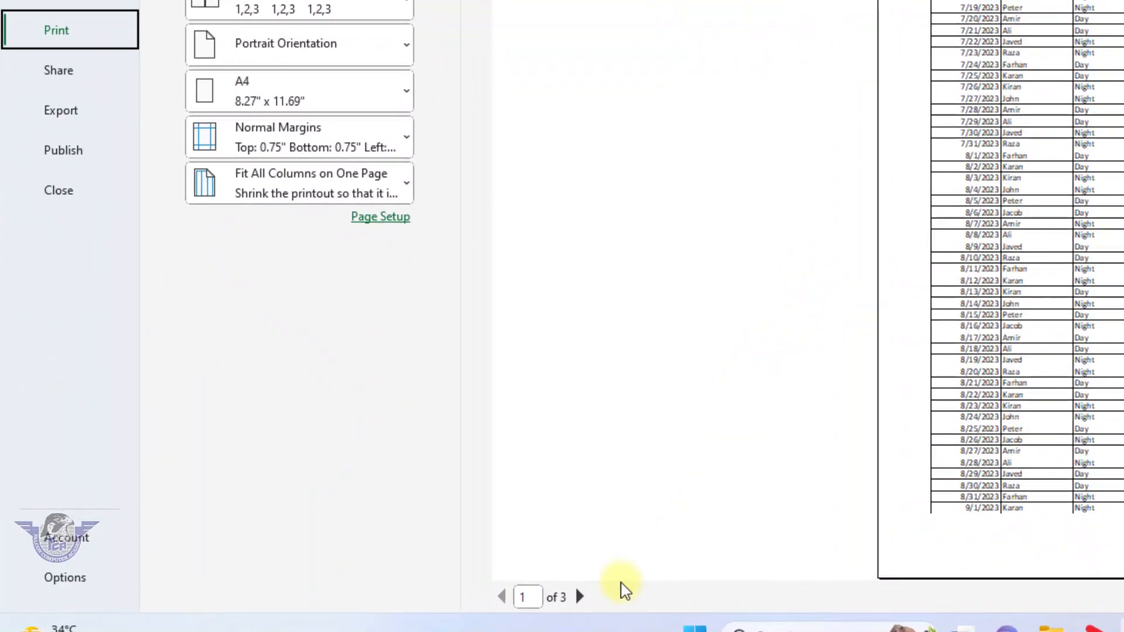
{"action": "left_click", "coordinate": [529, 600]}
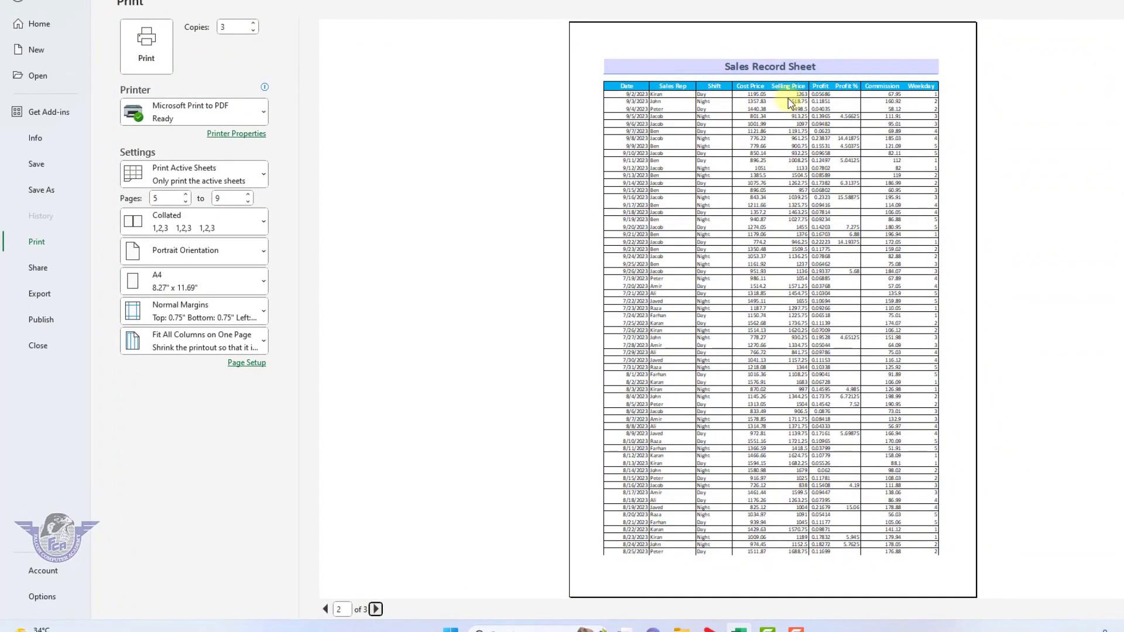
Apply the preset header "Page 1 of ?" to the sheet and check the page numbering in the print preview.
{"action": "left_click", "coordinate": [377, 611]}
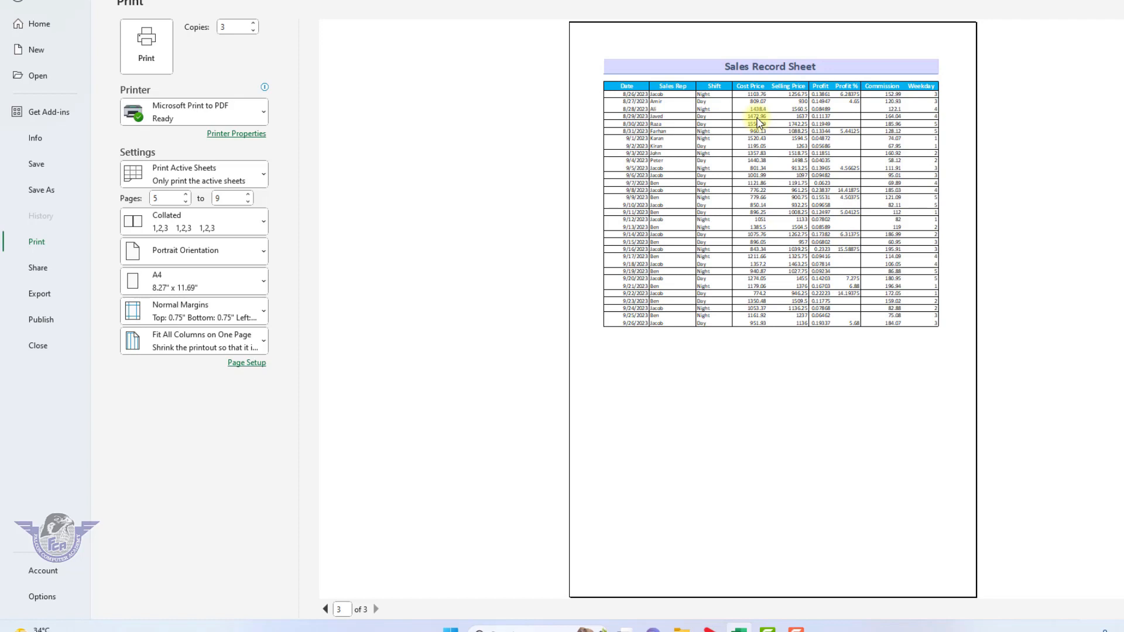
{"action": "left_click", "coordinate": [258, 364]}
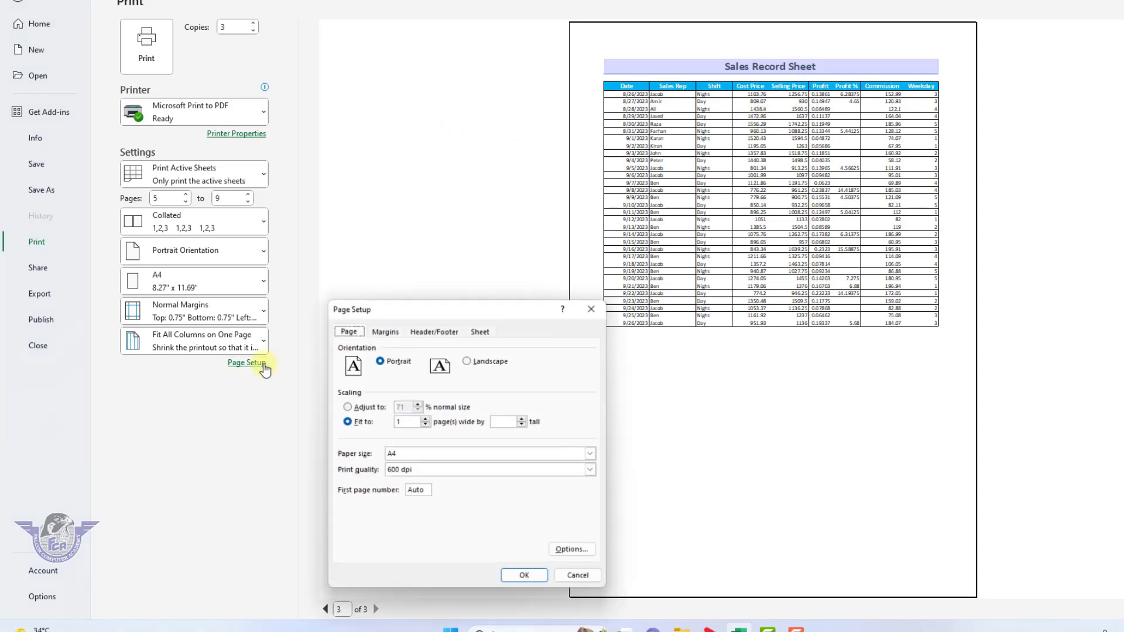
{"action": "left_click", "coordinate": [433, 330]}
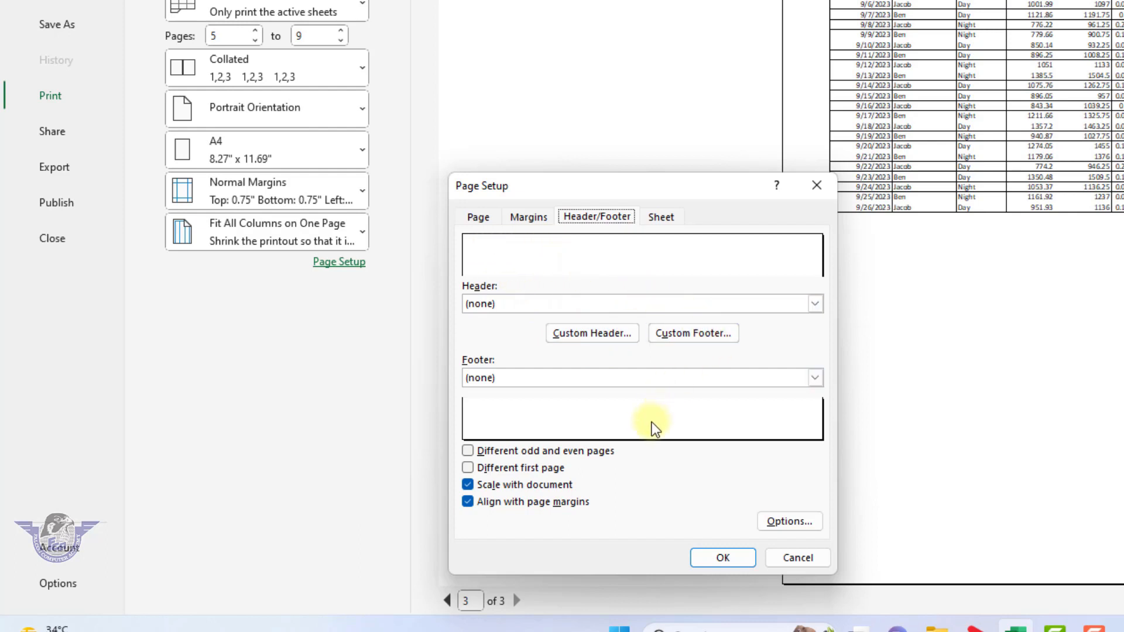
{"action": "left_click", "coordinate": [815, 303]}
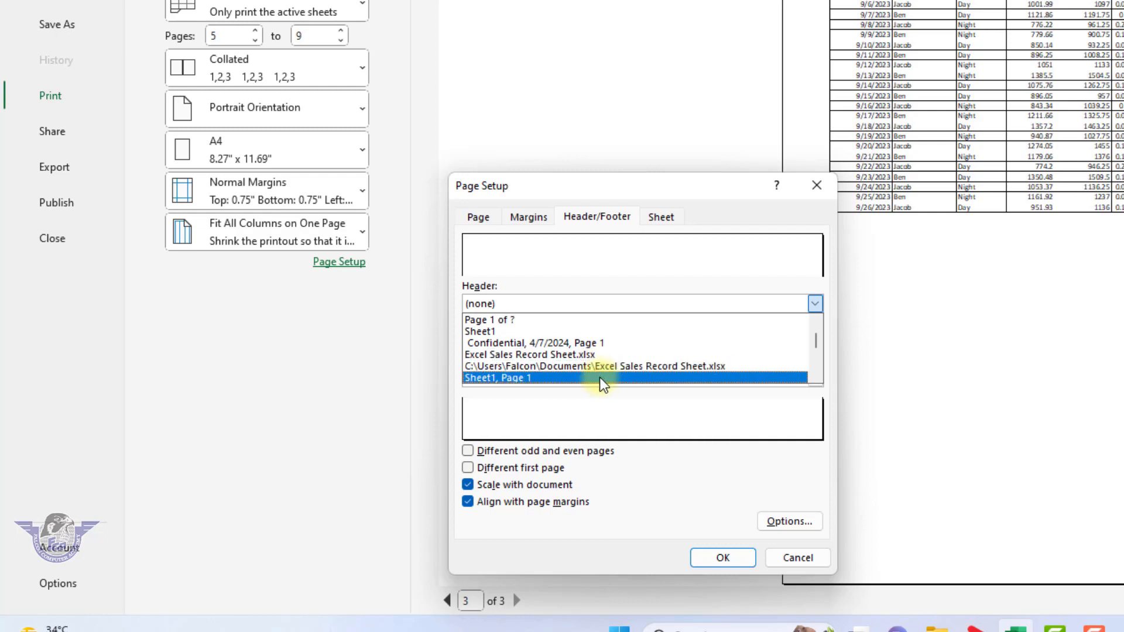
{"action": "scroll", "coordinate": [597, 378], "scroll_direction": "up", "scroll_amount": 1}
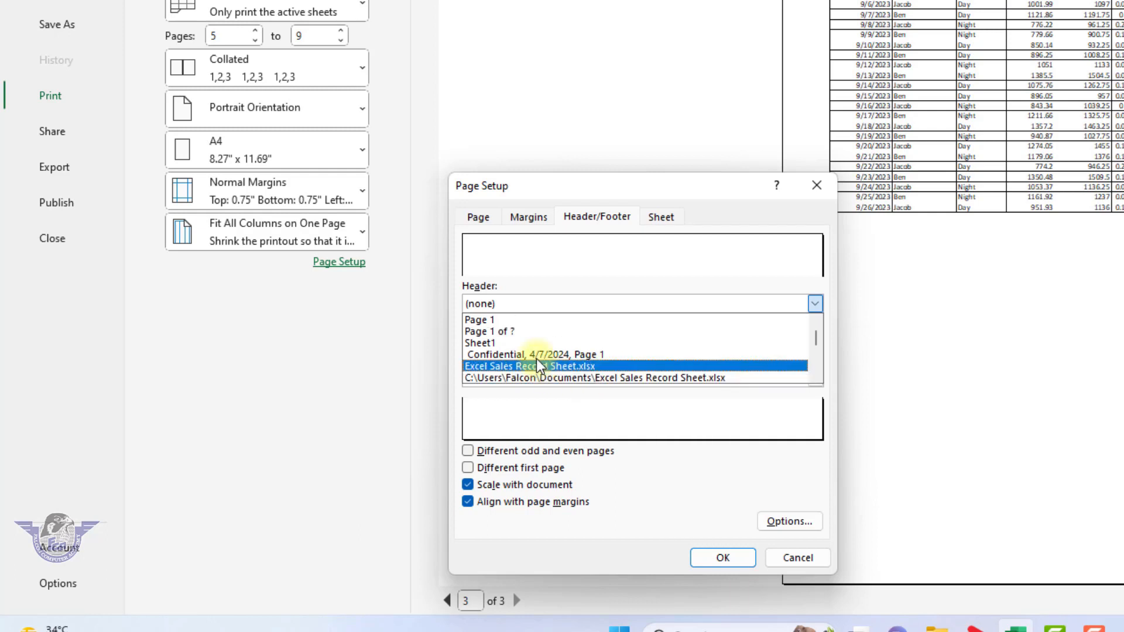
{"action": "left_click", "coordinate": [526, 331]}
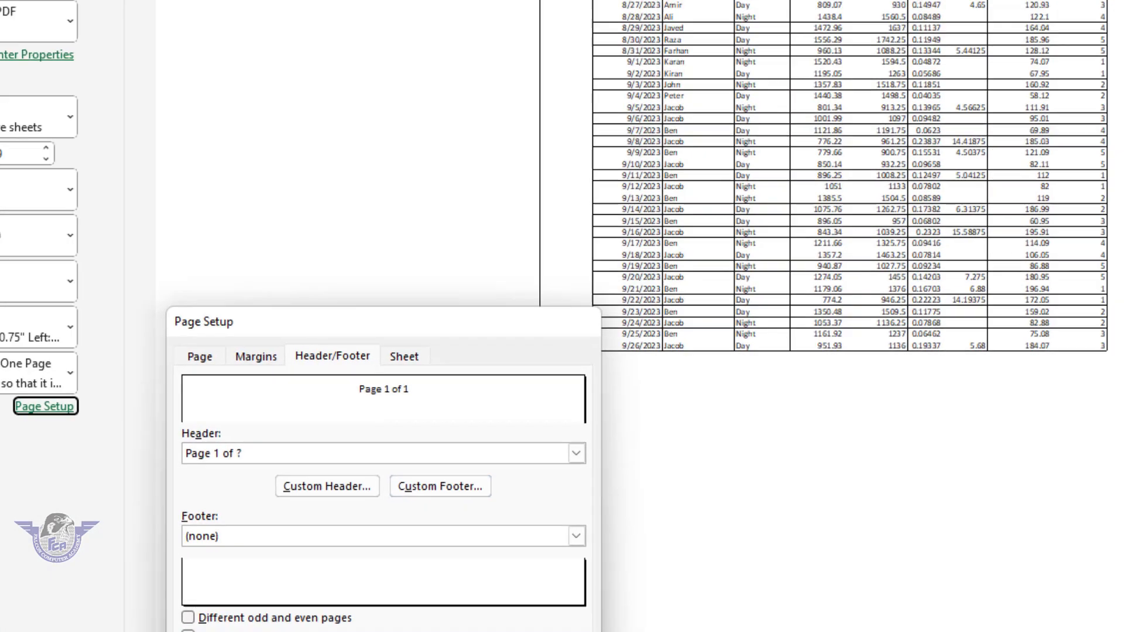
{"action": "key", "text": "Return"}
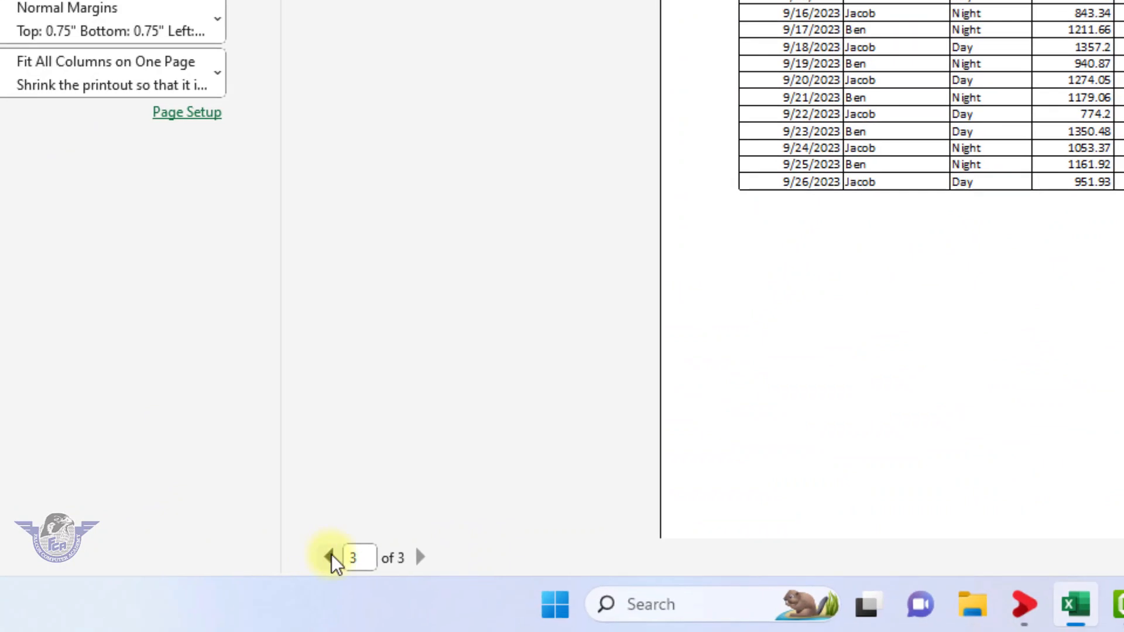
{"action": "left_click", "coordinate": [330, 557]}
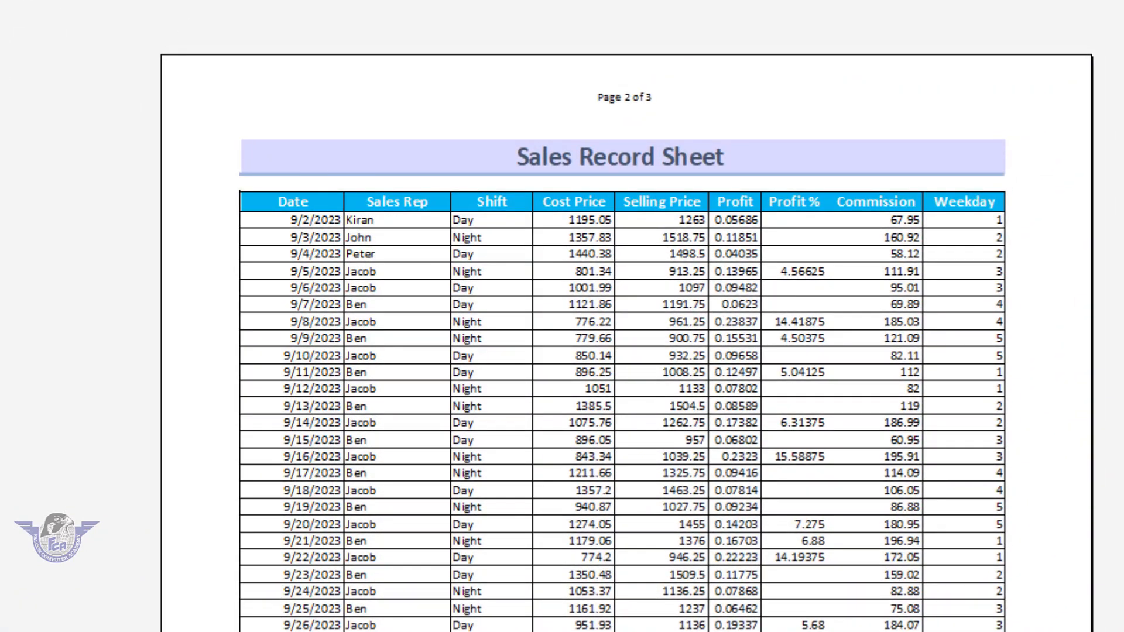
{"action": "key", "text": "Page_Up"}
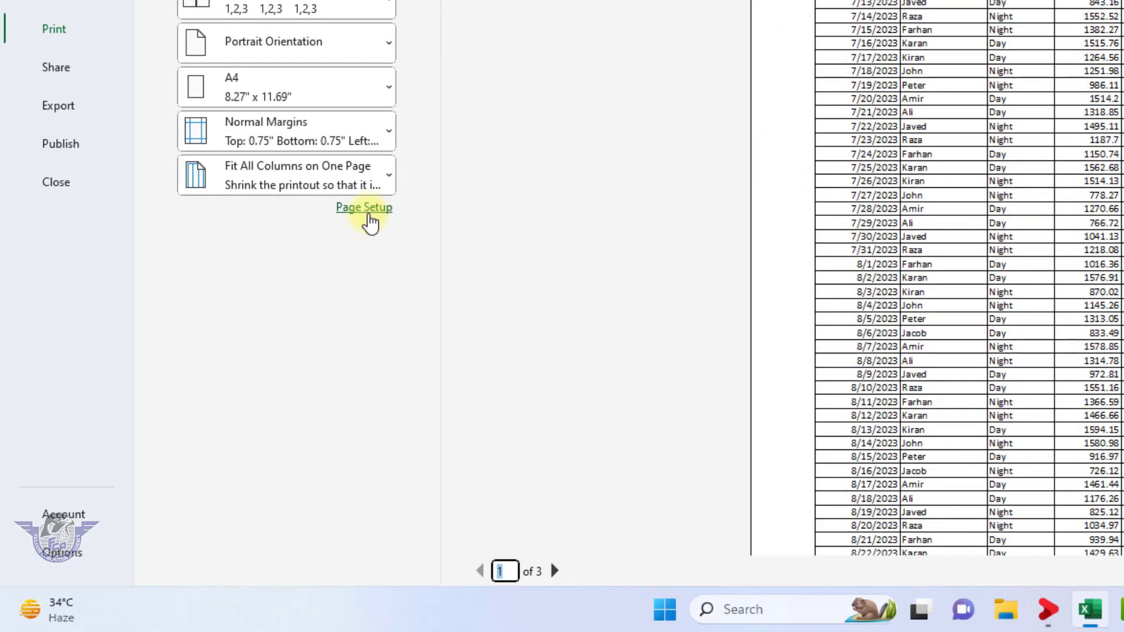
Open the custom header for editing and clear the page numbering text from its center section.
{"action": "left_click", "coordinate": [368, 212]}
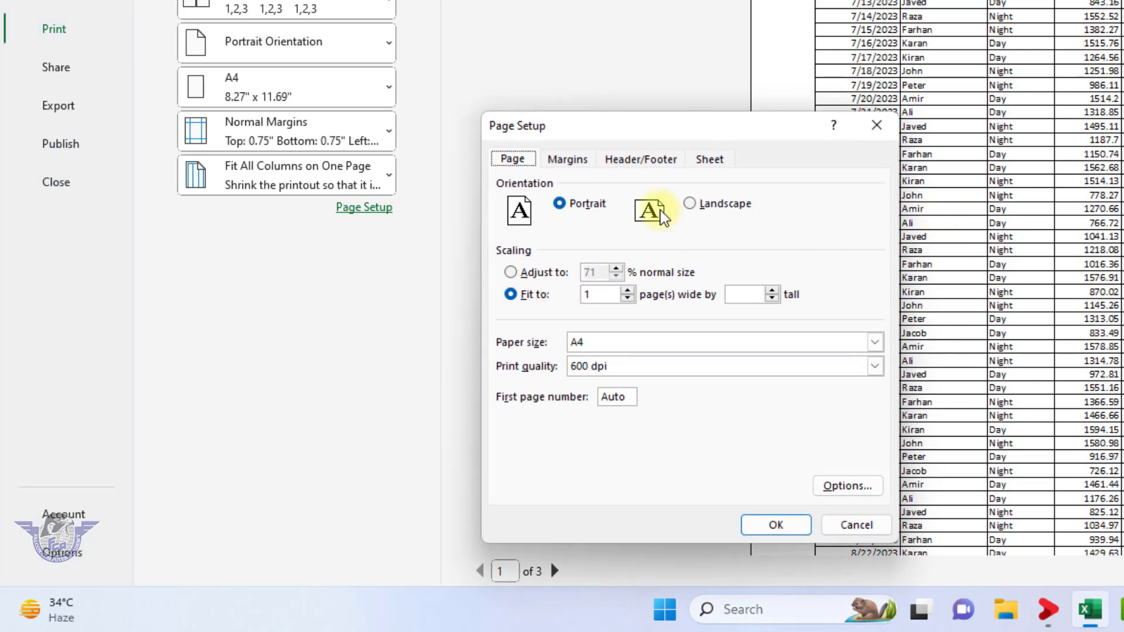
{"action": "left_click", "coordinate": [625, 164]}
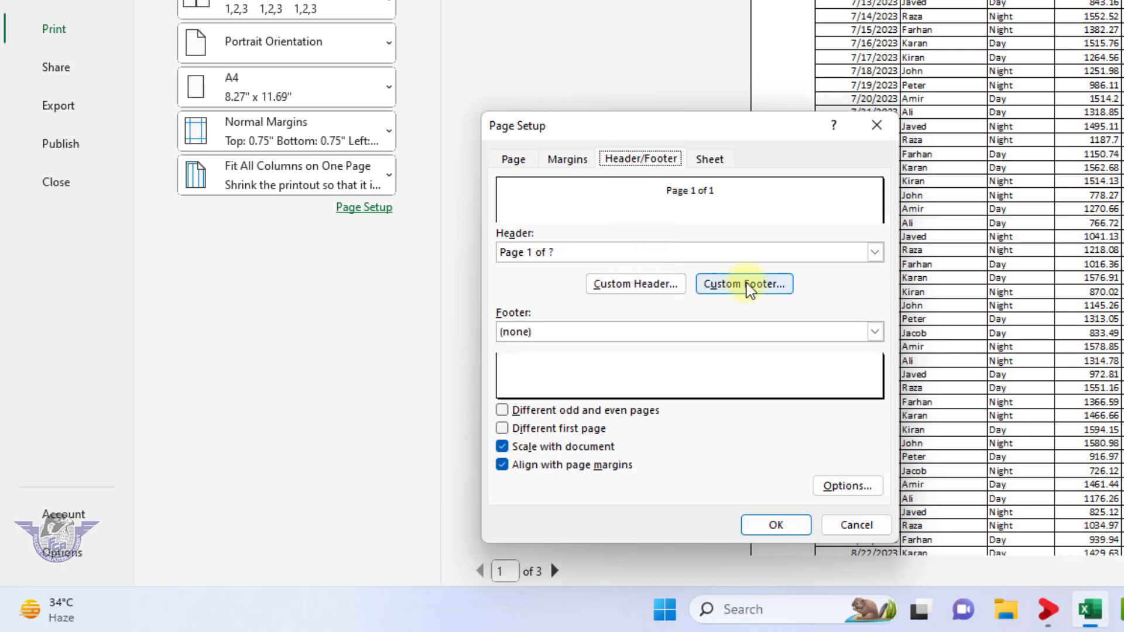
{"action": "left_click", "coordinate": [668, 284]}
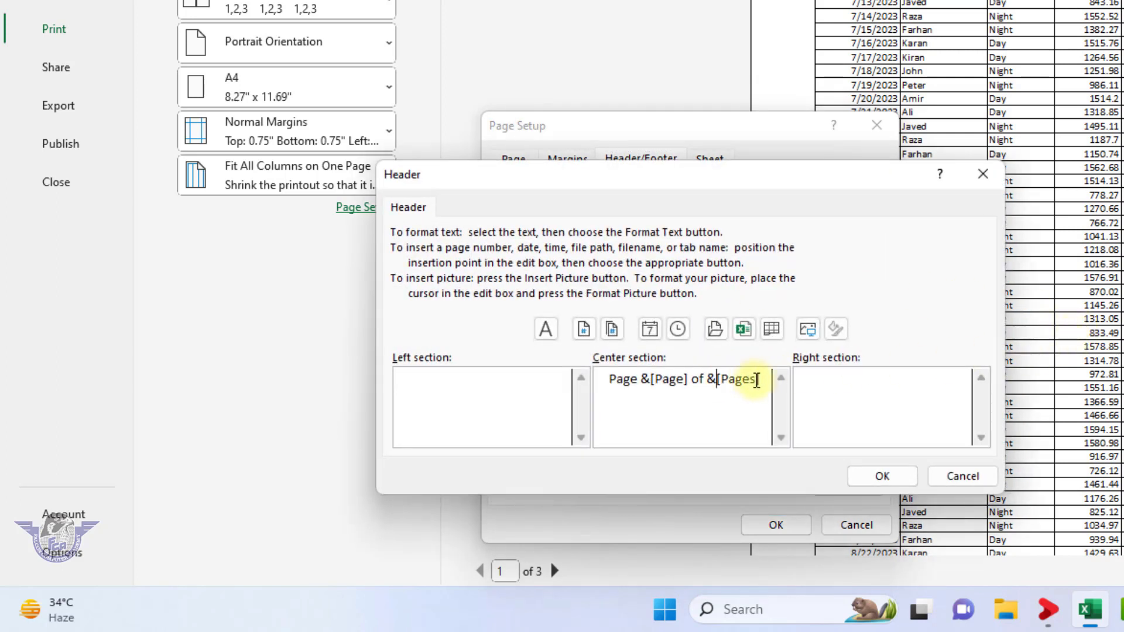
{"action": "left_click_drag", "start_coordinate": [761, 379], "coordinate": [578, 381]}
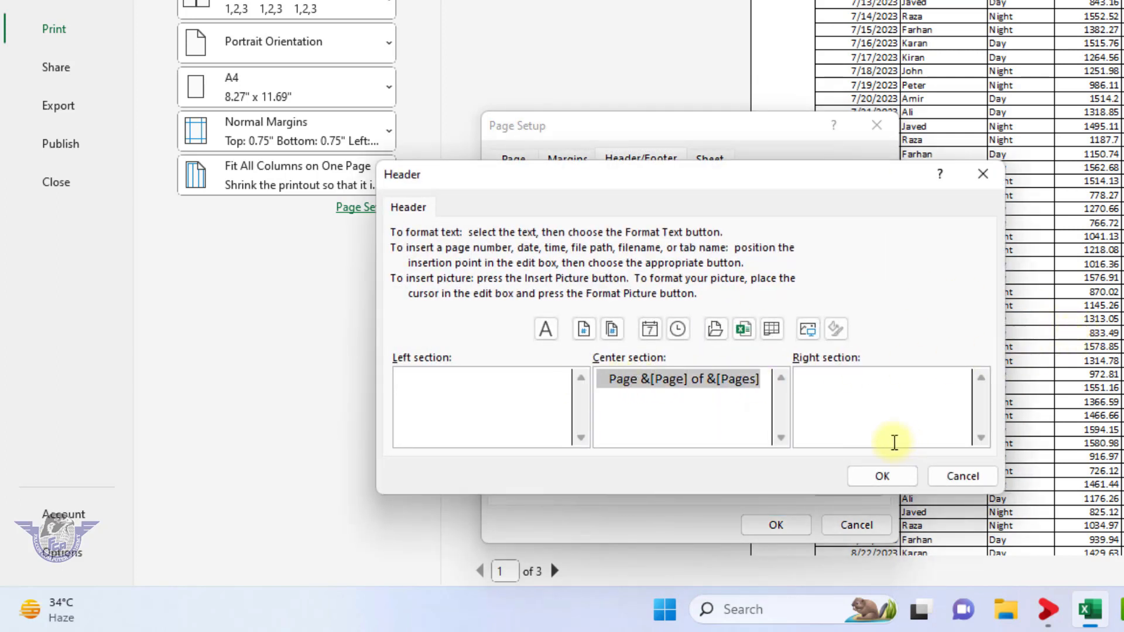
{"action": "key", "text": "Delete"}
Insert the page number in the header's left section and the file path in its center section.
{"action": "left_click", "coordinate": [454, 394]}
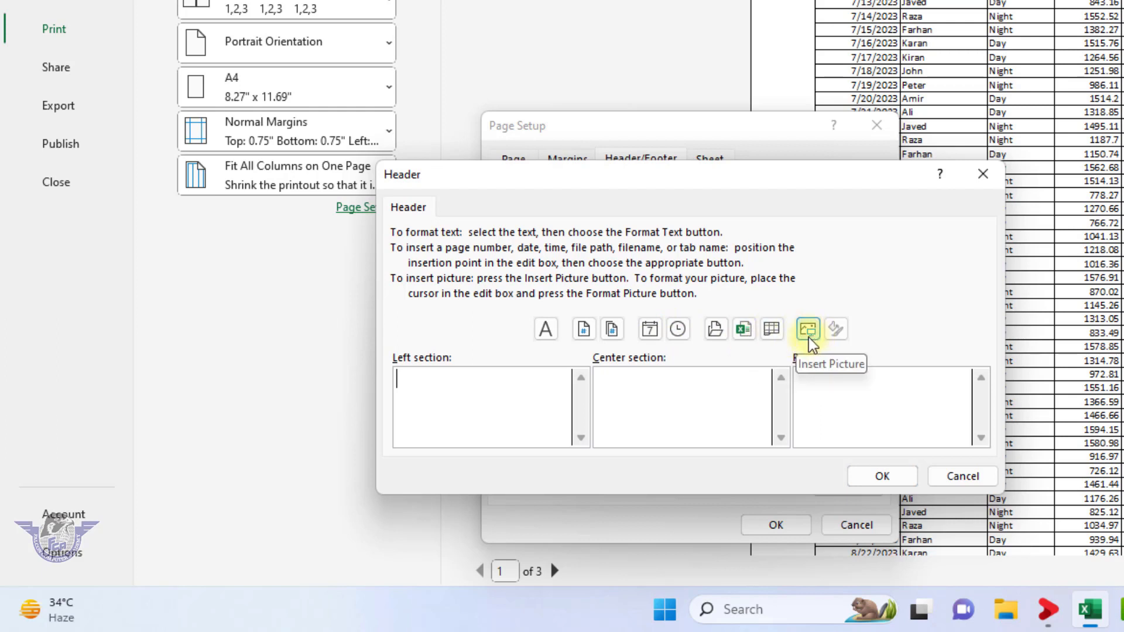
{"action": "left_click", "coordinate": [584, 329]}
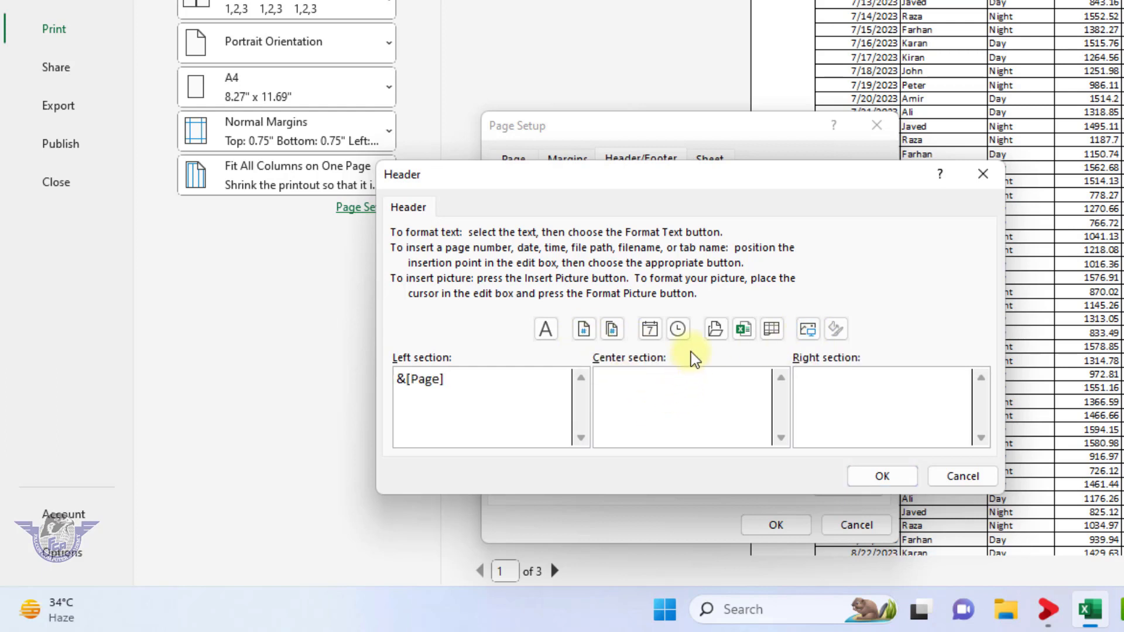
{"action": "left_click", "coordinate": [721, 336]}
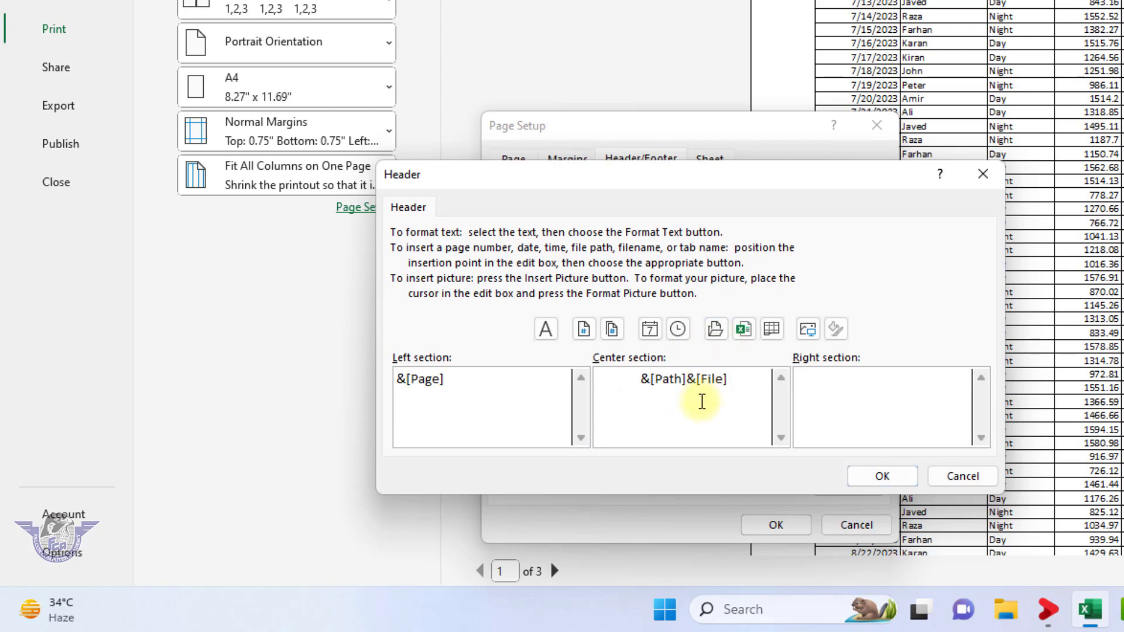
Insert the logo picture "falconryk logo 800 x 800 in png.png" in the header's right section and apply the custom header.
{"action": "left_click", "coordinate": [886, 401]}
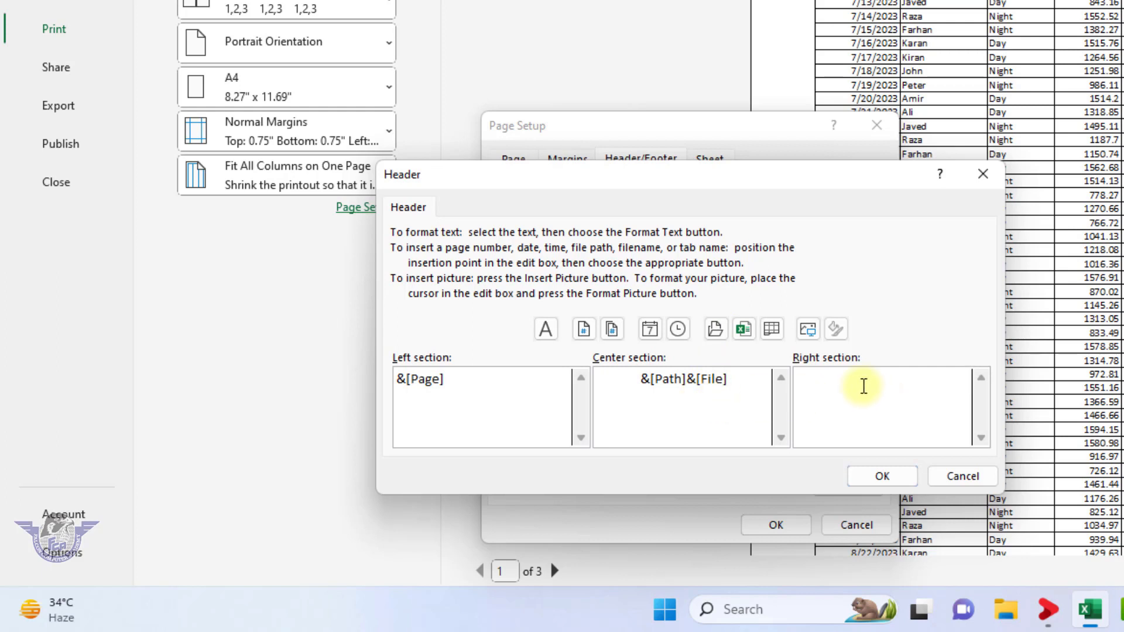
{"action": "left_click", "coordinate": [810, 335]}
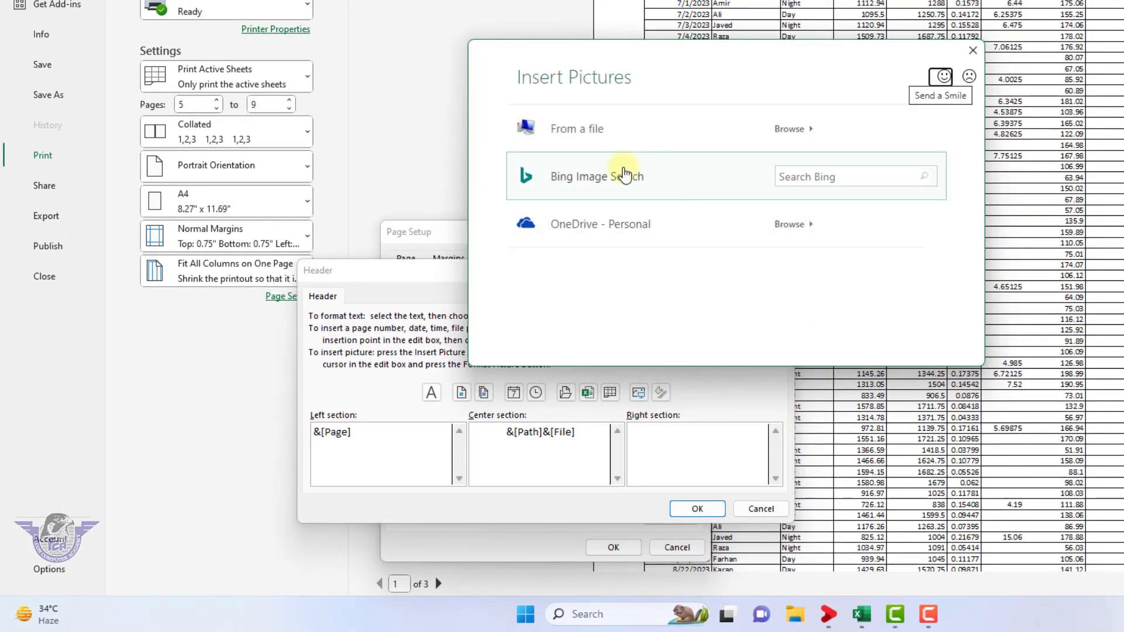
{"action": "left_click", "coordinate": [589, 142]}
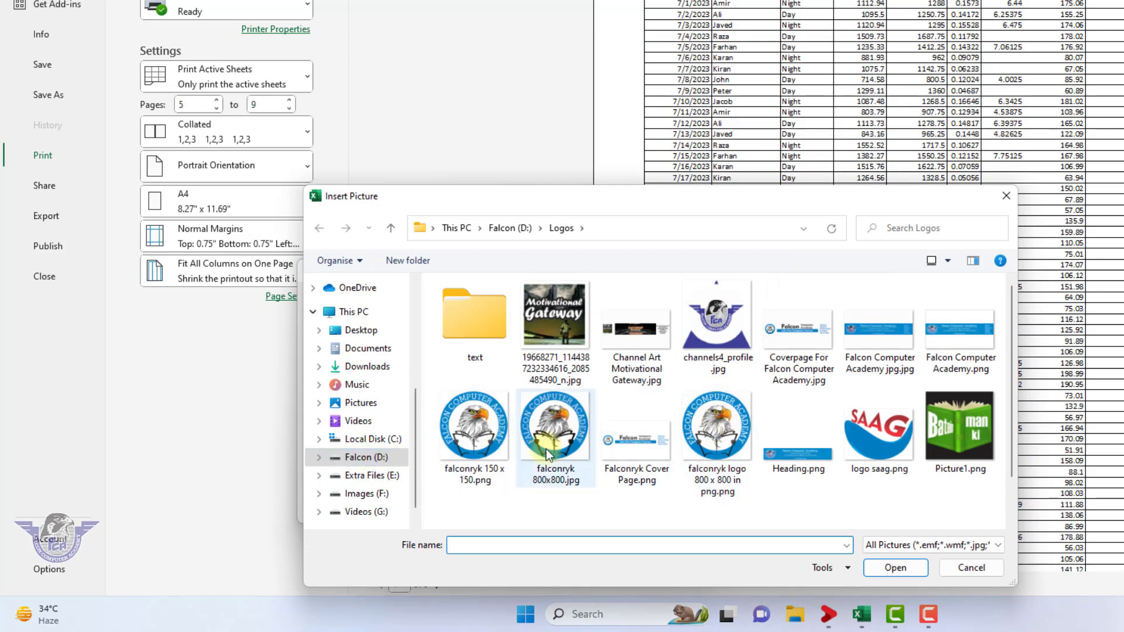
{"action": "left_click", "coordinate": [707, 444]}
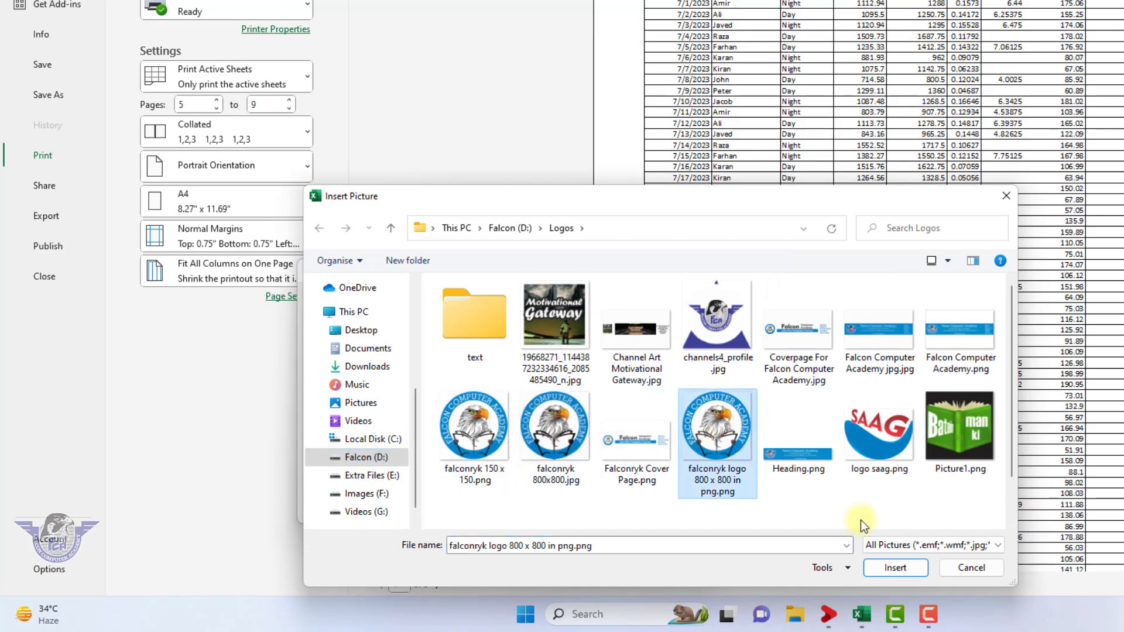
{"action": "left_click", "coordinate": [894, 567]}
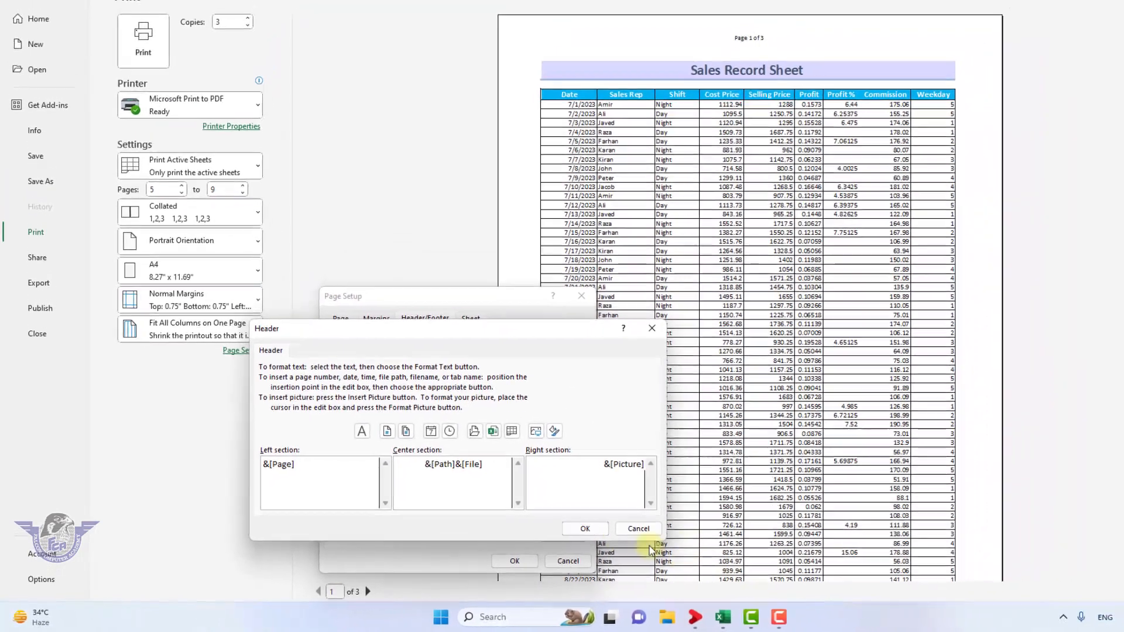
{"action": "left_click", "coordinate": [666, 514]}
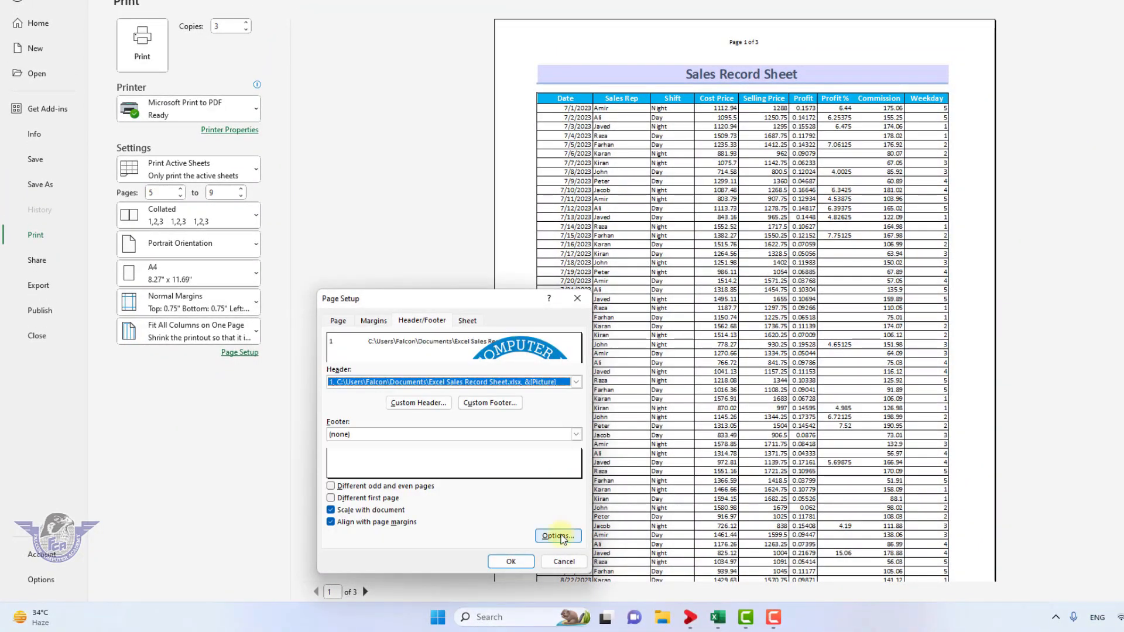
{"action": "left_click", "coordinate": [510, 562]}
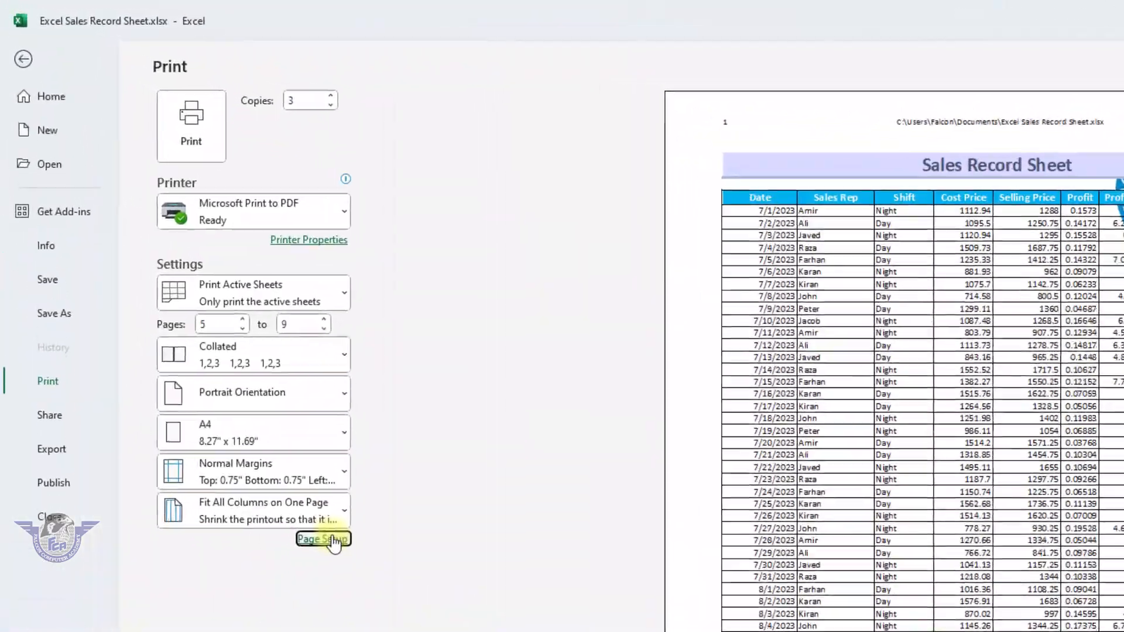
Open the size formatting of the picture in the header's right section and turn off its locked aspect ratio.
{"action": "left_click", "coordinate": [337, 545]}
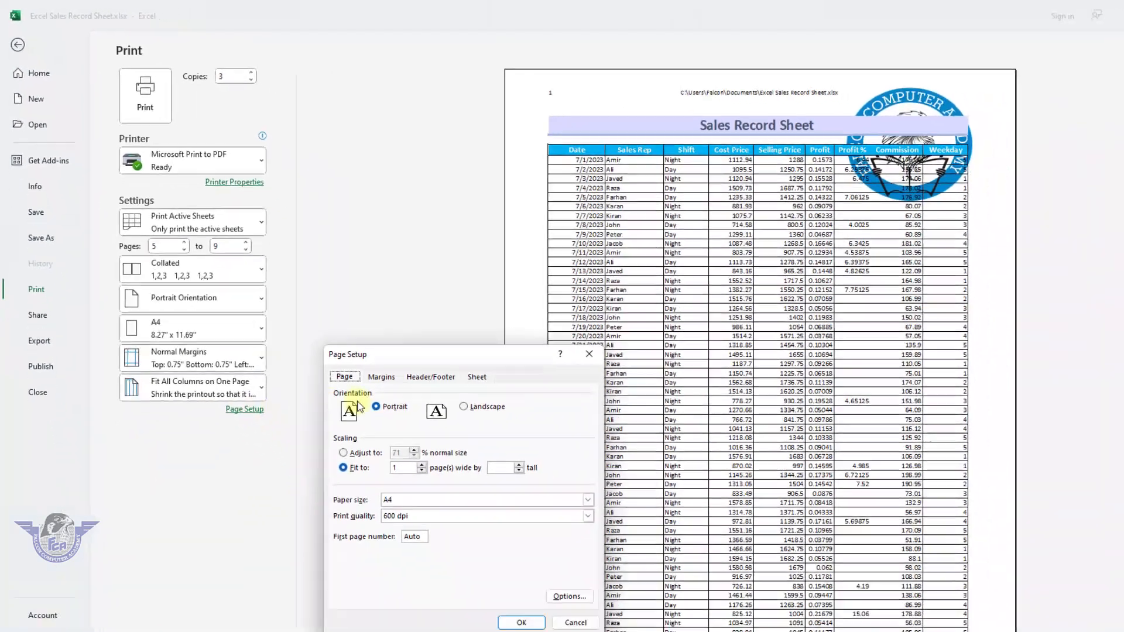
{"action": "left_click", "coordinate": [452, 261]}
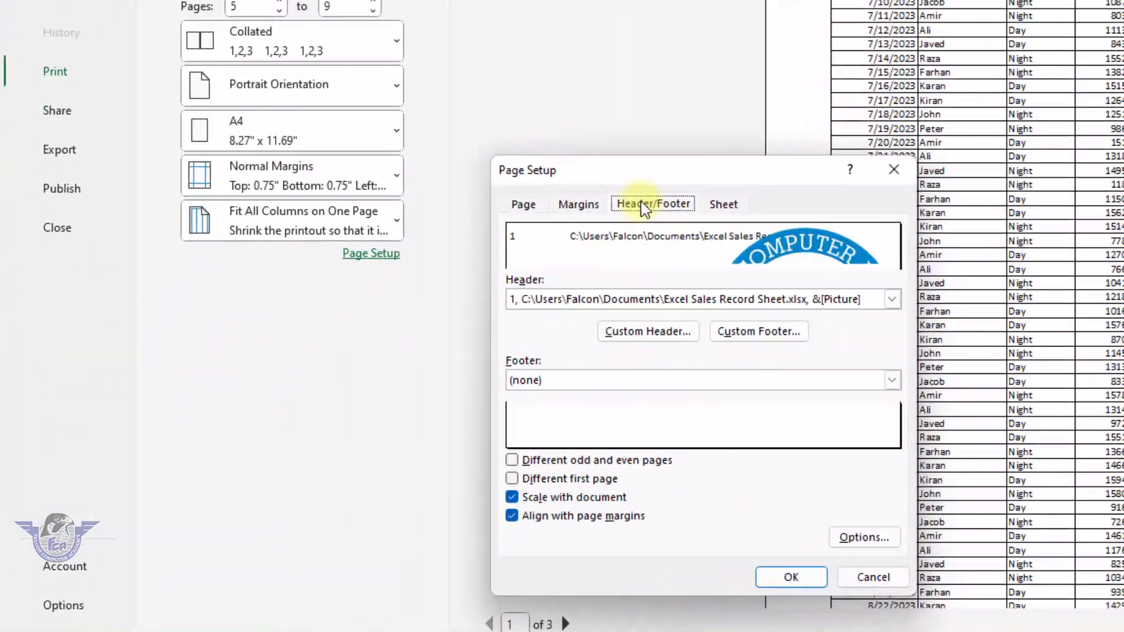
{"action": "left_click", "coordinate": [644, 333]}
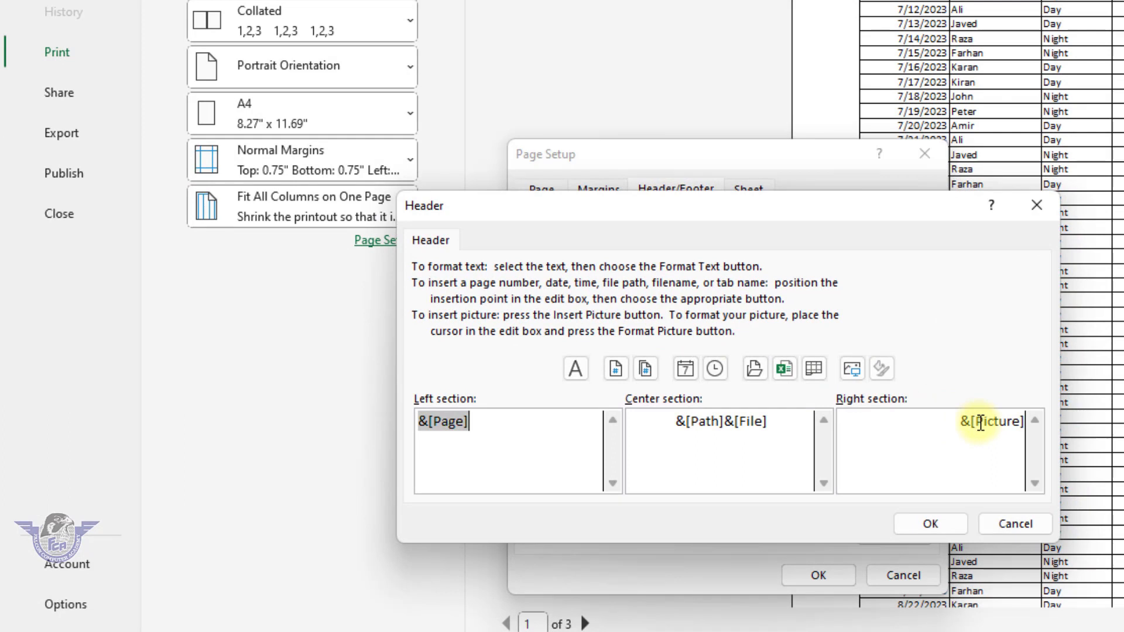
{"action": "left_click", "coordinate": [981, 423]}
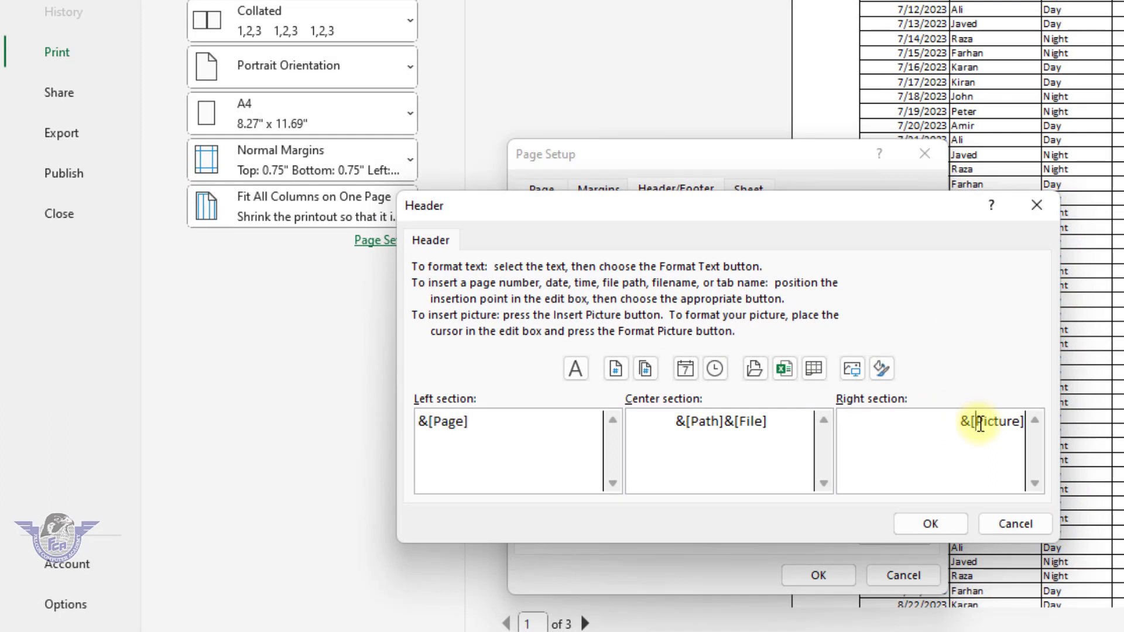
{"action": "left_click", "coordinate": [886, 381]}
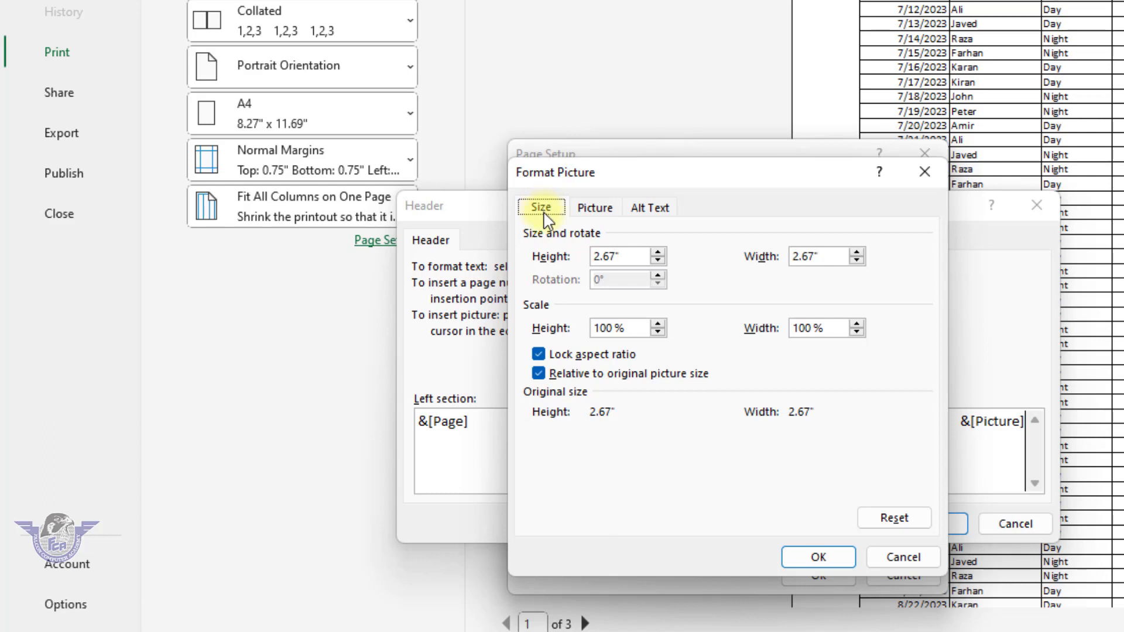
{"action": "left_click", "coordinate": [537, 354]}
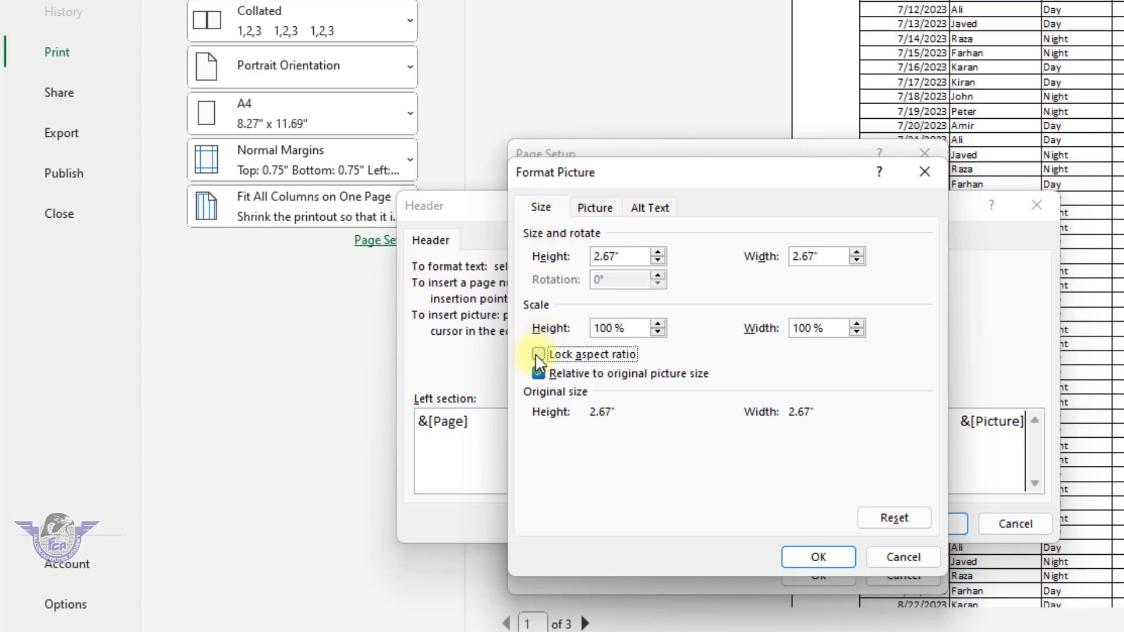
Set the header picture's height and width to .5 each and apply the change to the page setup.
{"action": "double_click", "coordinate": [634, 259]}
{"action": "type", "text": ".5"}
{"action": "left_click", "coordinate": [819, 256]}
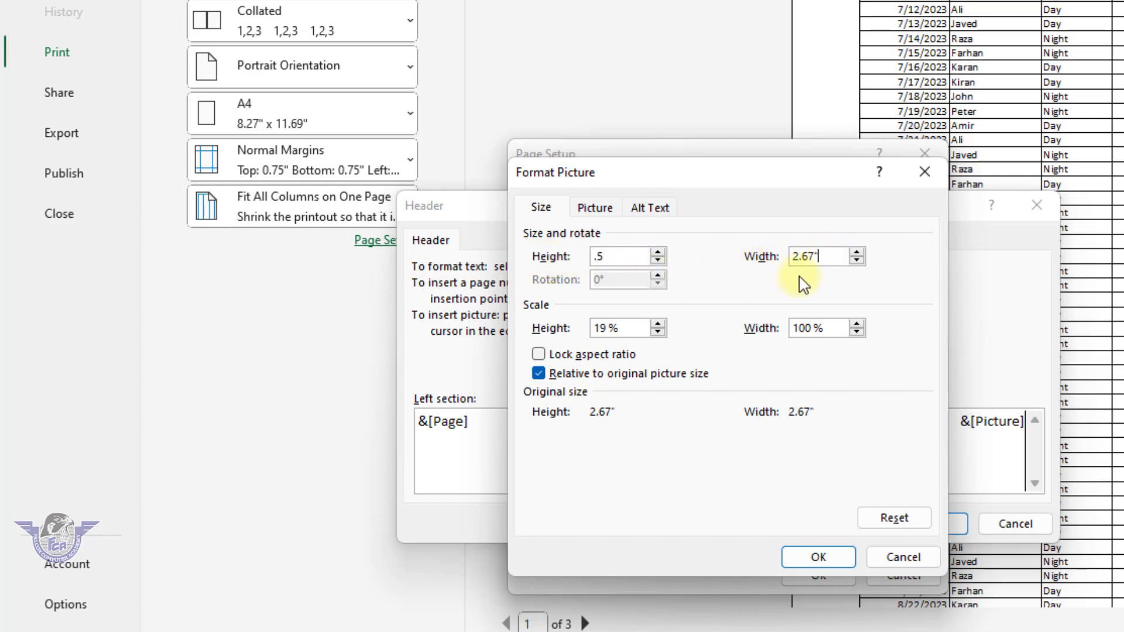
{"action": "left_click_drag", "start_coordinate": [834, 255], "coordinate": [752, 262]}
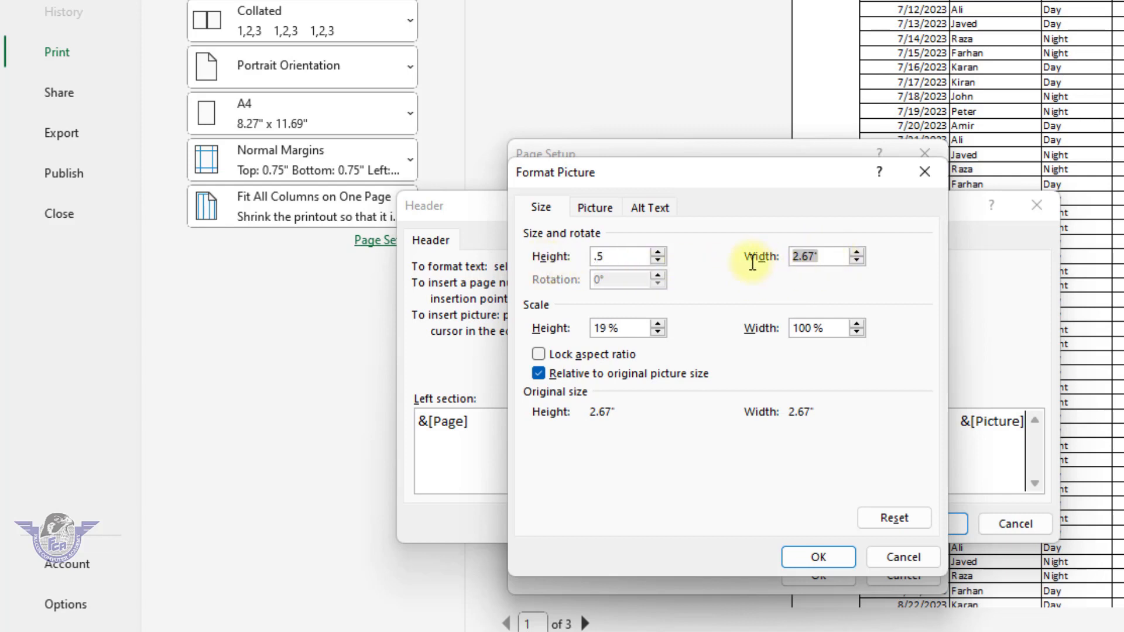
{"action": "type", "text": ".5"}
{"action": "left_click", "coordinate": [821, 556]}
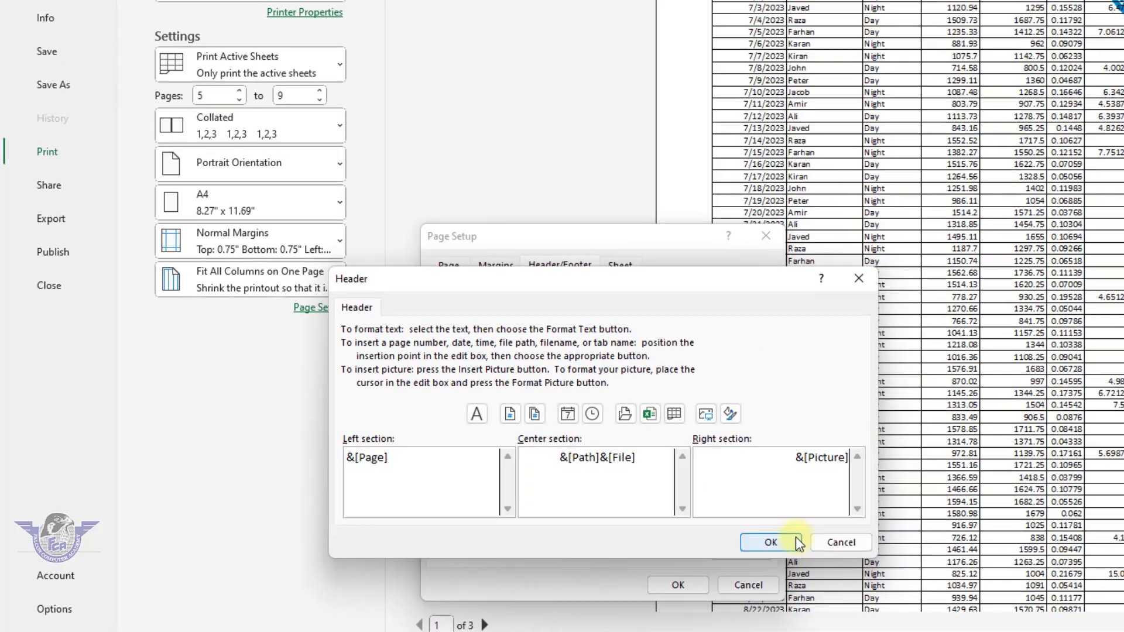
{"action": "left_click", "coordinate": [930, 524]}
{"action": "left_click", "coordinate": [819, 574]}
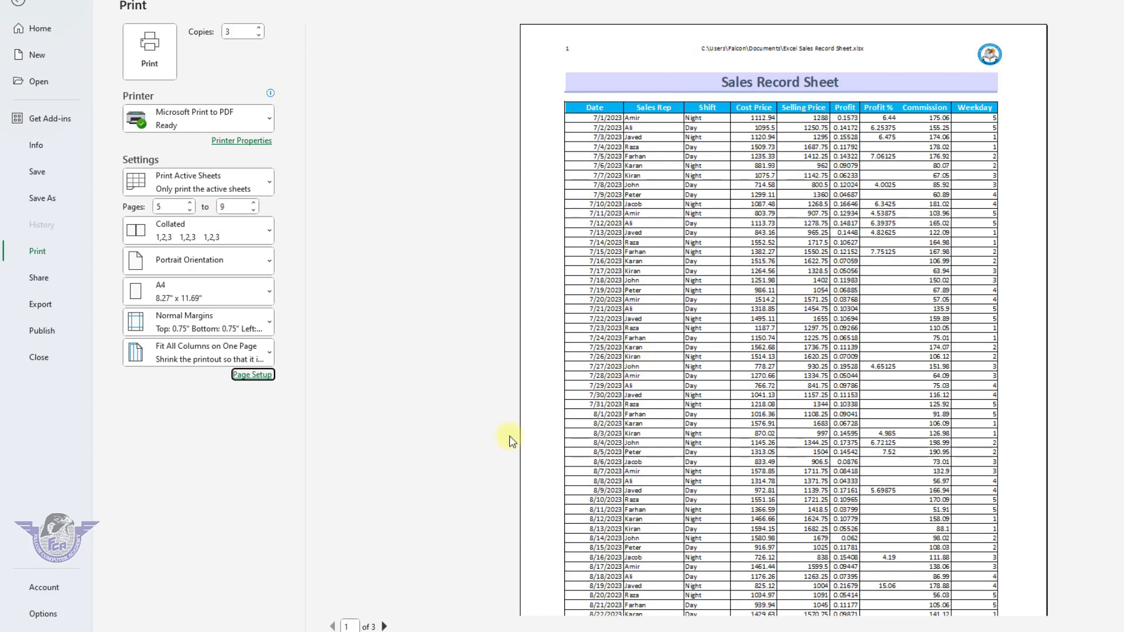
Turn on printing of row and column headings in the sheet options and apply the page setup.
{"action": "left_click", "coordinate": [252, 375]}
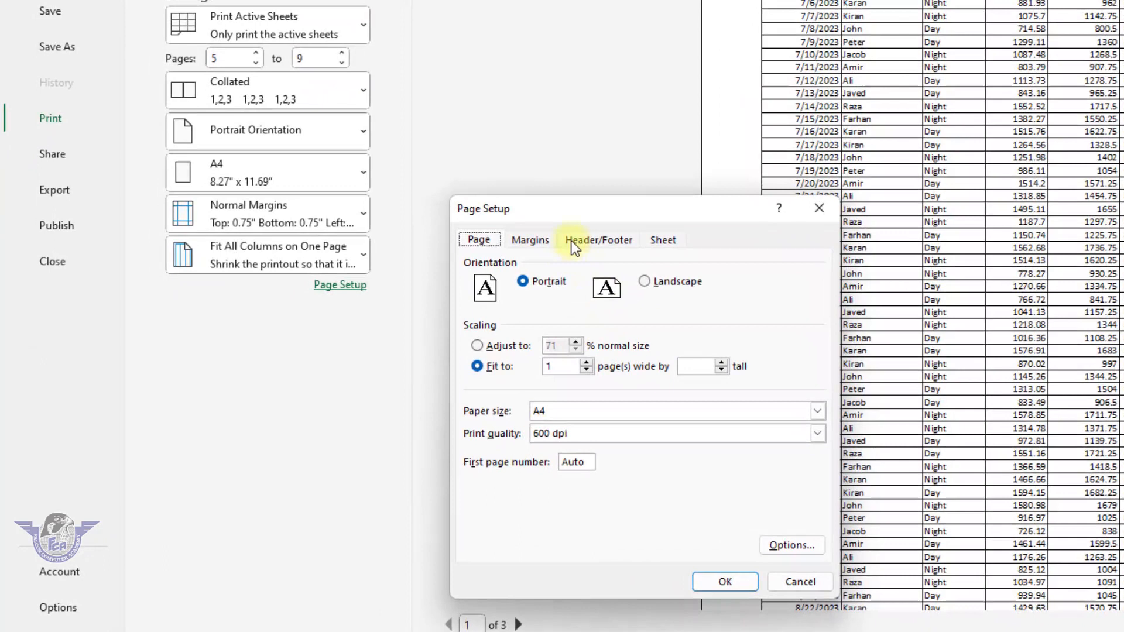
{"action": "left_click", "coordinate": [503, 302]}
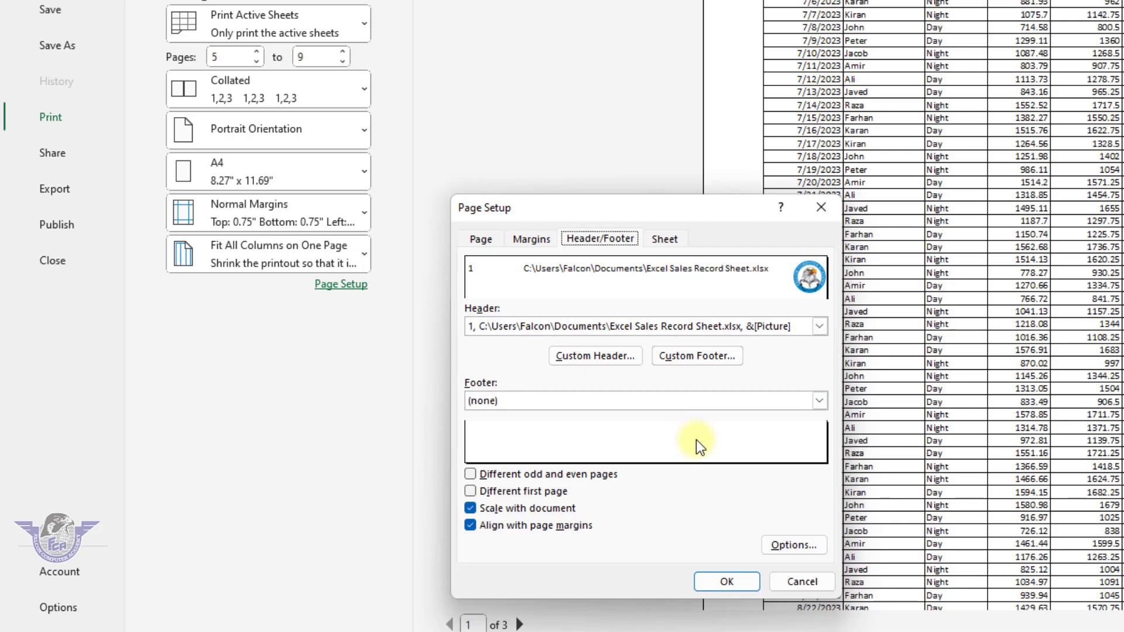
{"action": "left_click", "coordinate": [656, 238]}
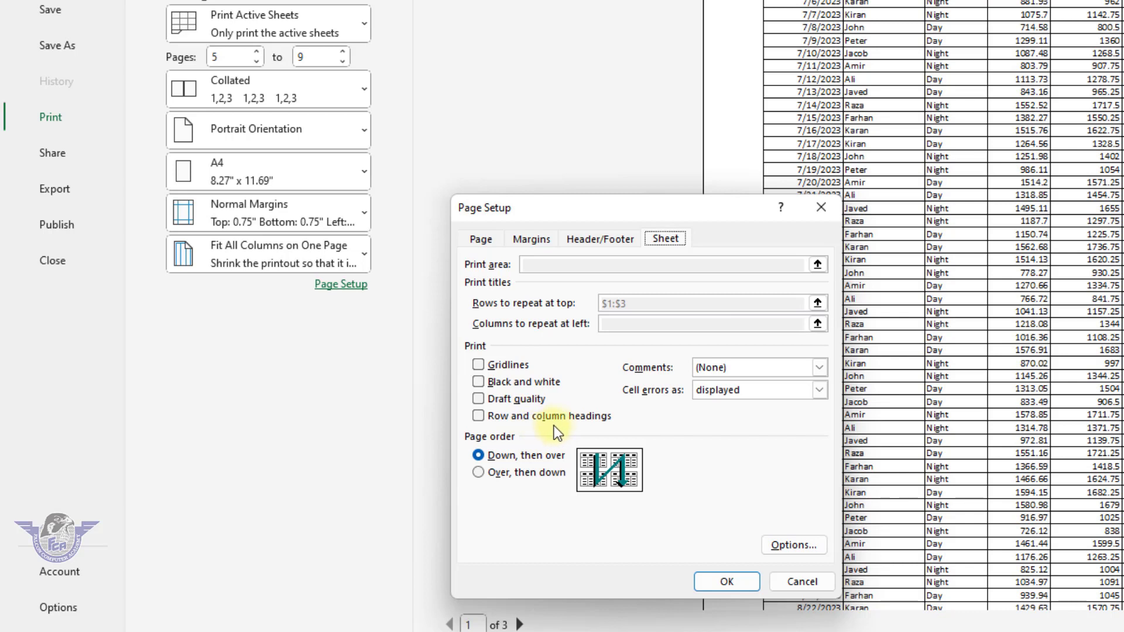
{"action": "left_click", "coordinate": [602, 419]}
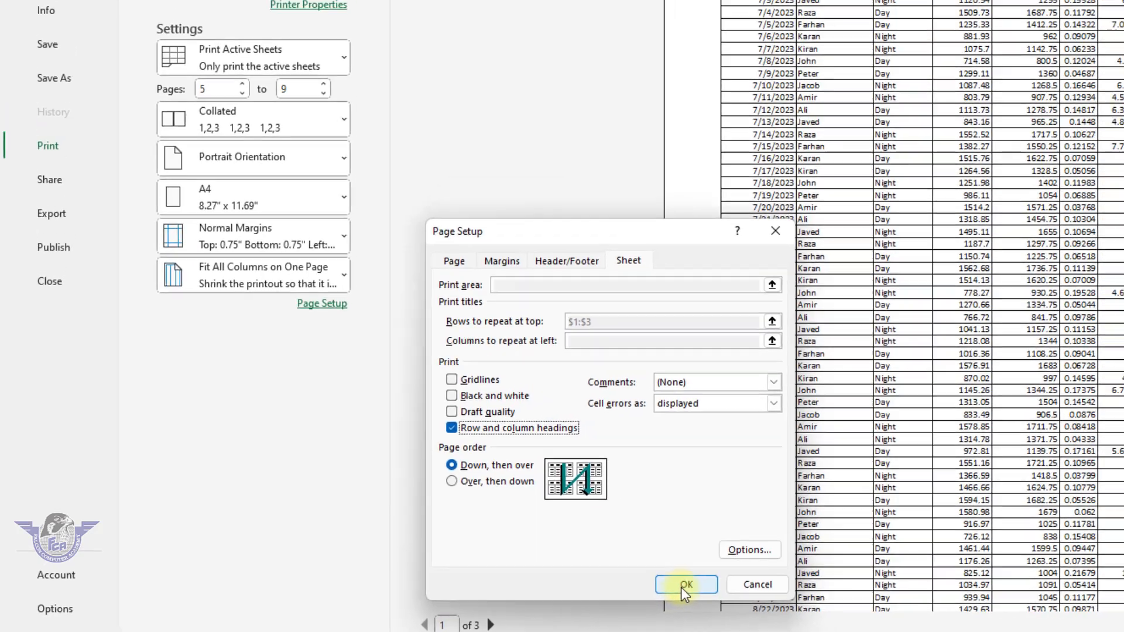
{"action": "left_click", "coordinate": [684, 586]}
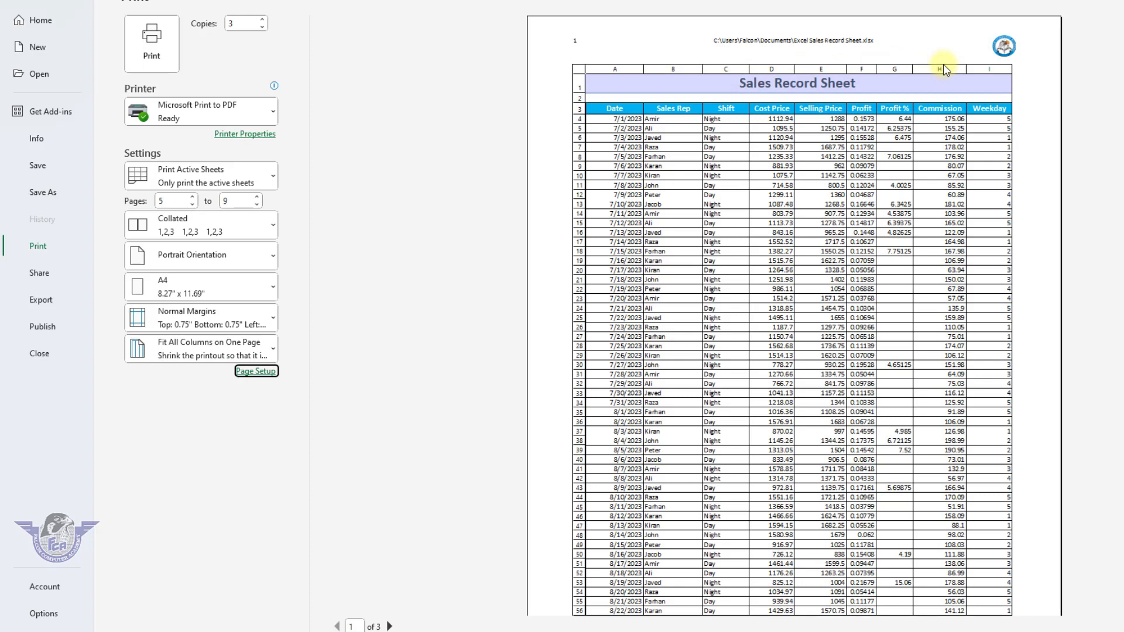
Turn off printing of row and column headings and apply the page setup with the page order Down, then over.
{"action": "left_click", "coordinate": [260, 371]}
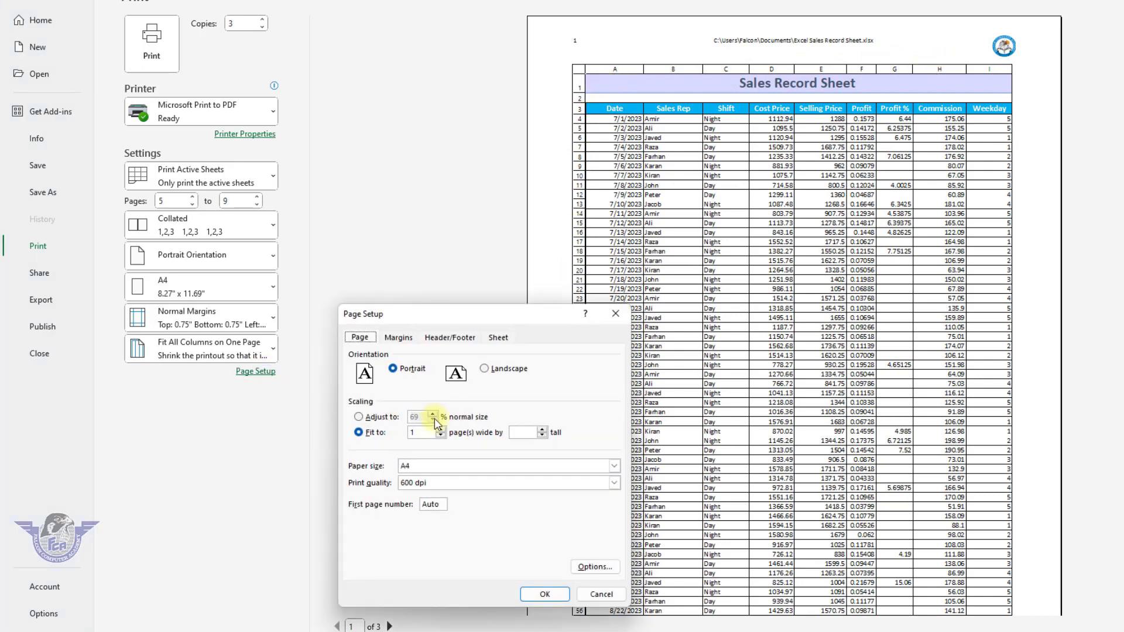
{"action": "left_click", "coordinate": [461, 339]}
{"action": "left_click", "coordinate": [498, 337]}
{"action": "left_click", "coordinate": [380, 471]}
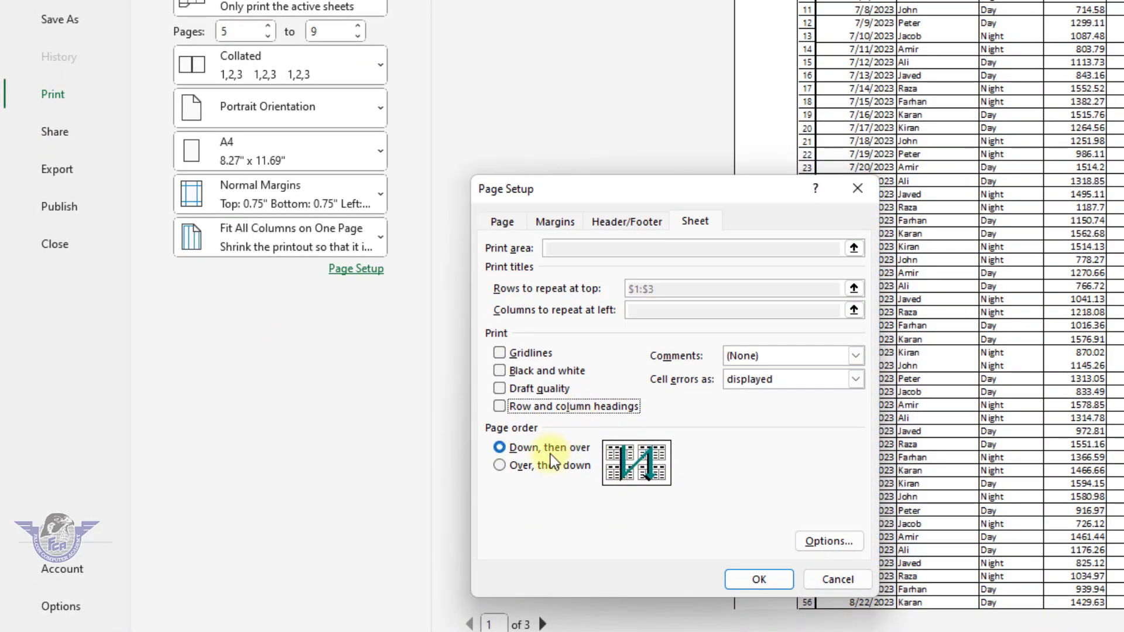
{"action": "left_click", "coordinate": [545, 467]}
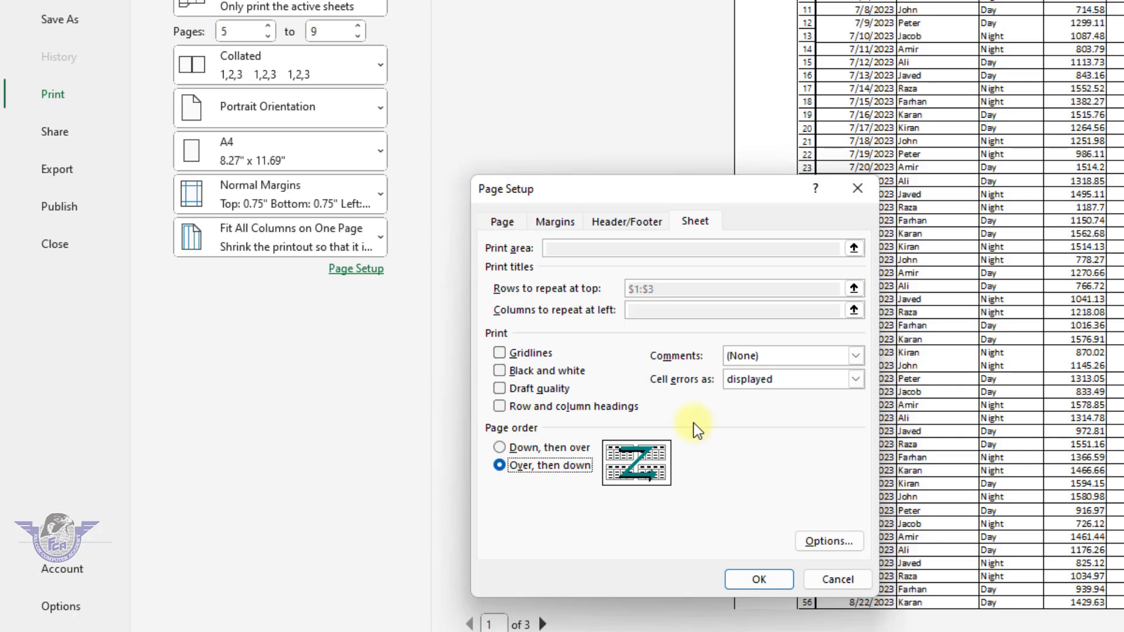
{"action": "left_click", "coordinate": [556, 450]}
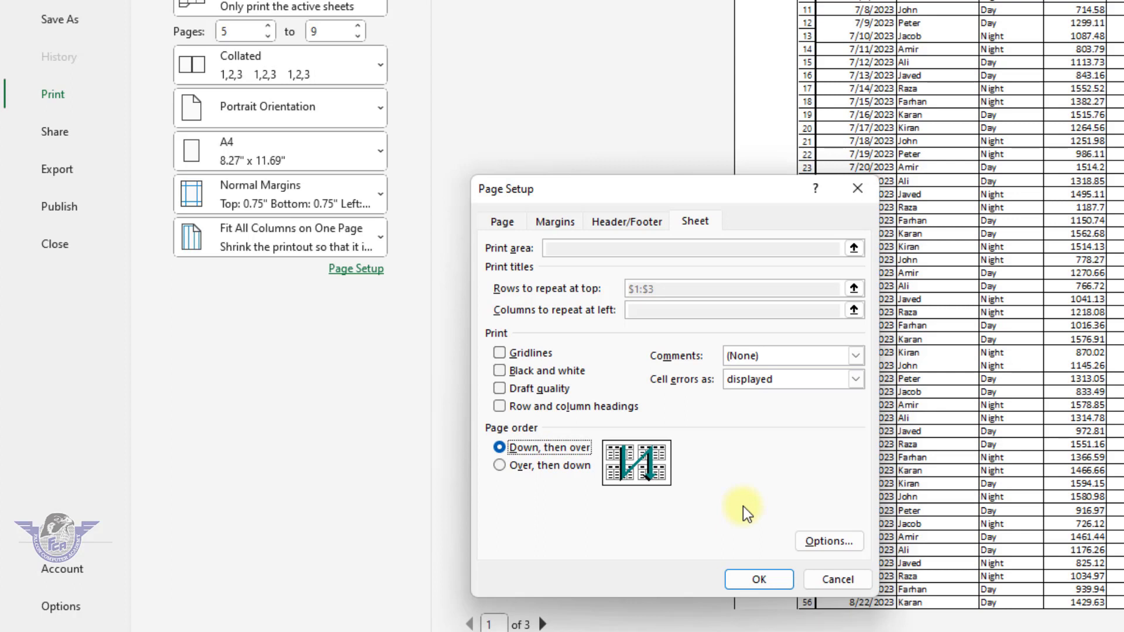
{"action": "left_click", "coordinate": [757, 582]}
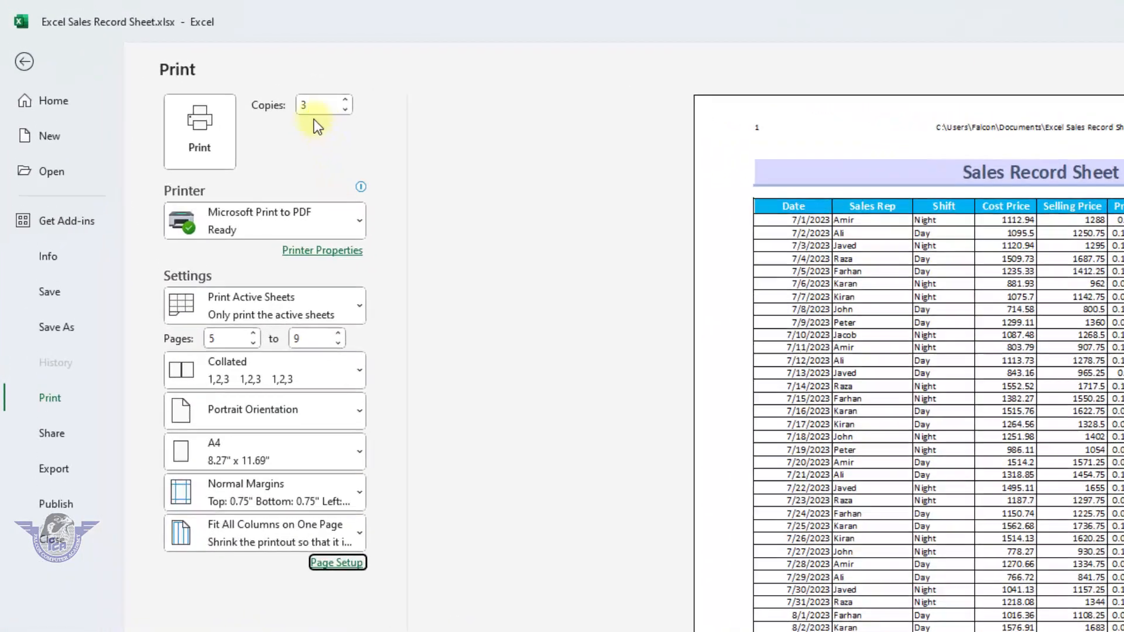
Set the number of print copies to 3.
{"action": "left_click", "coordinate": [228, 72]}
{"action": "left_click", "coordinate": [360, 115]}
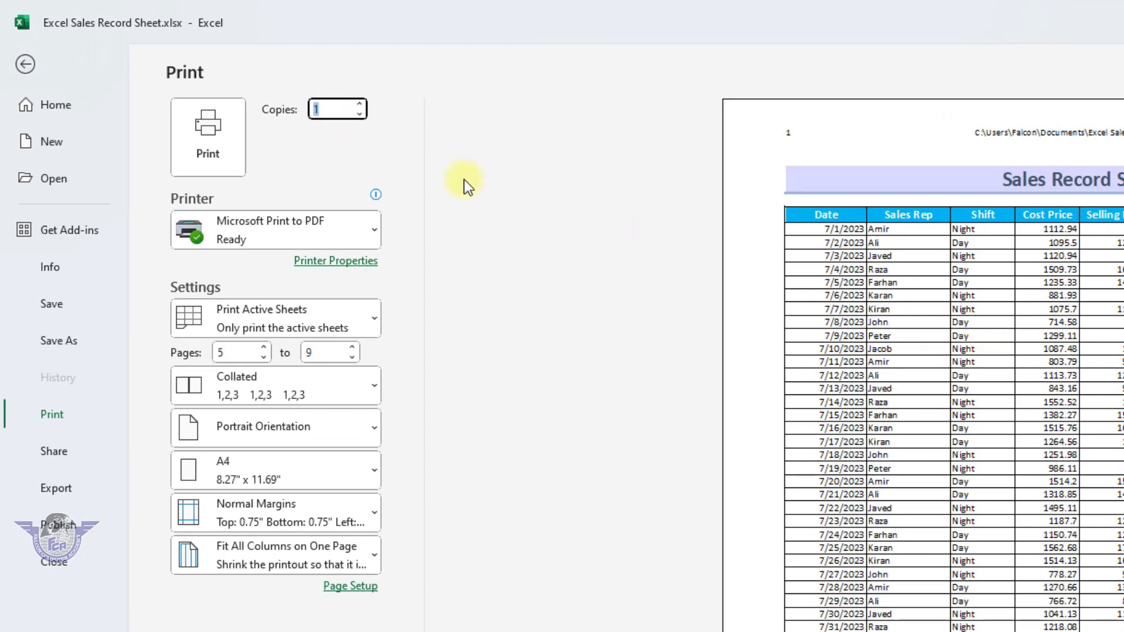
{"action": "left_click", "coordinate": [329, 110]}
{"action": "left_click", "coordinate": [360, 104]}
{"action": "left_click", "coordinate": [360, 104]}
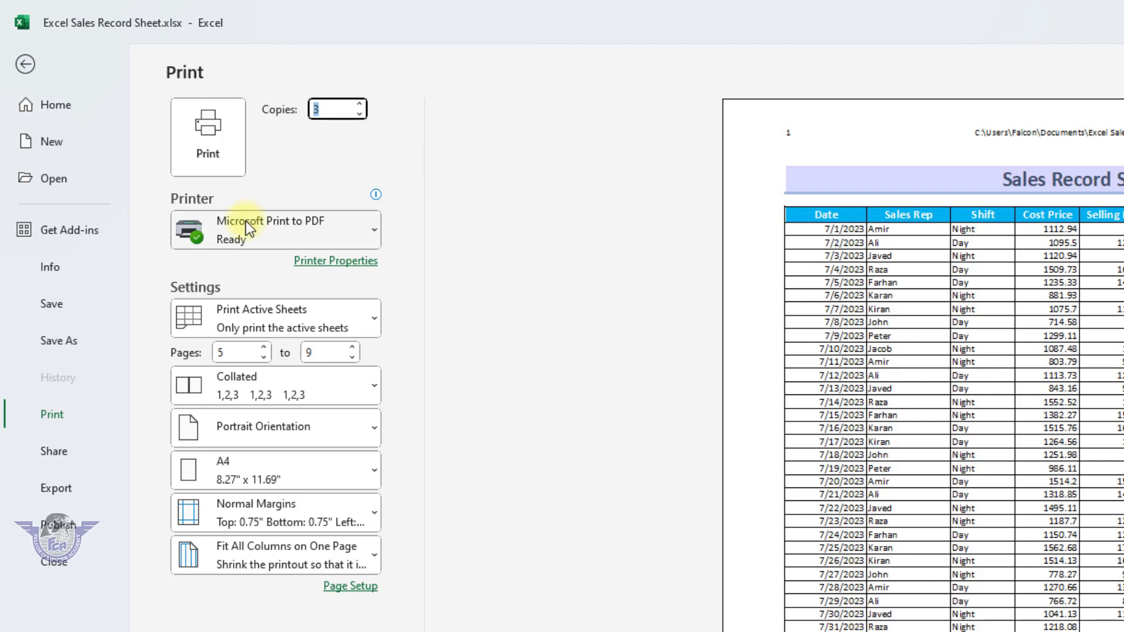
Choose Microsoft Print to PDF as the printer.
{"action": "left_click", "coordinate": [263, 233]}
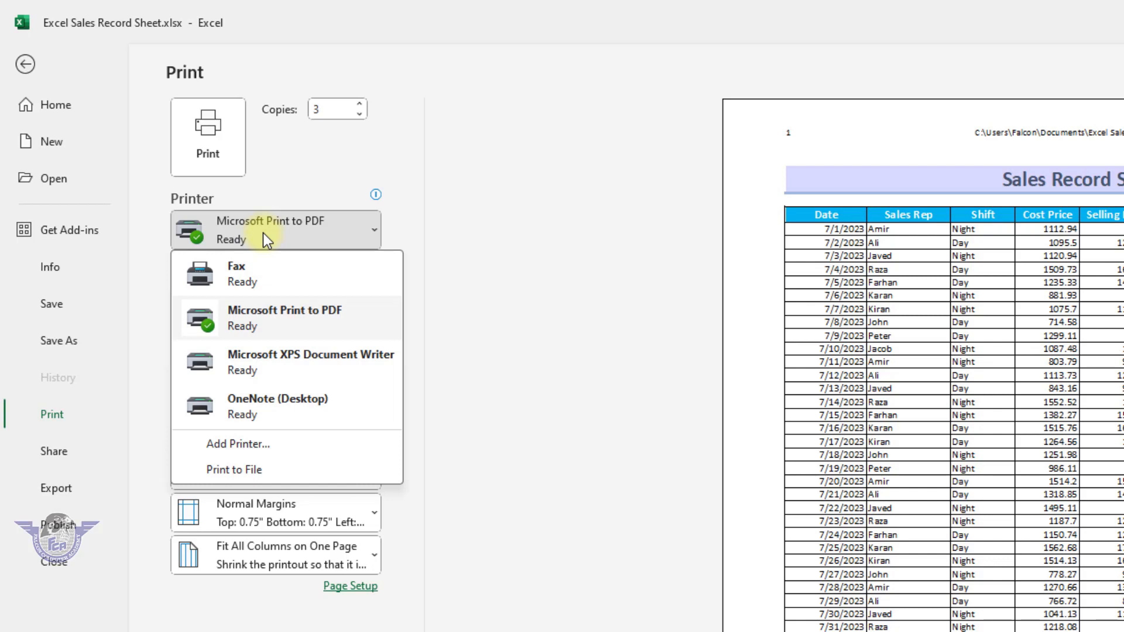
{"action": "mouse_move", "coordinate": [261, 315]}
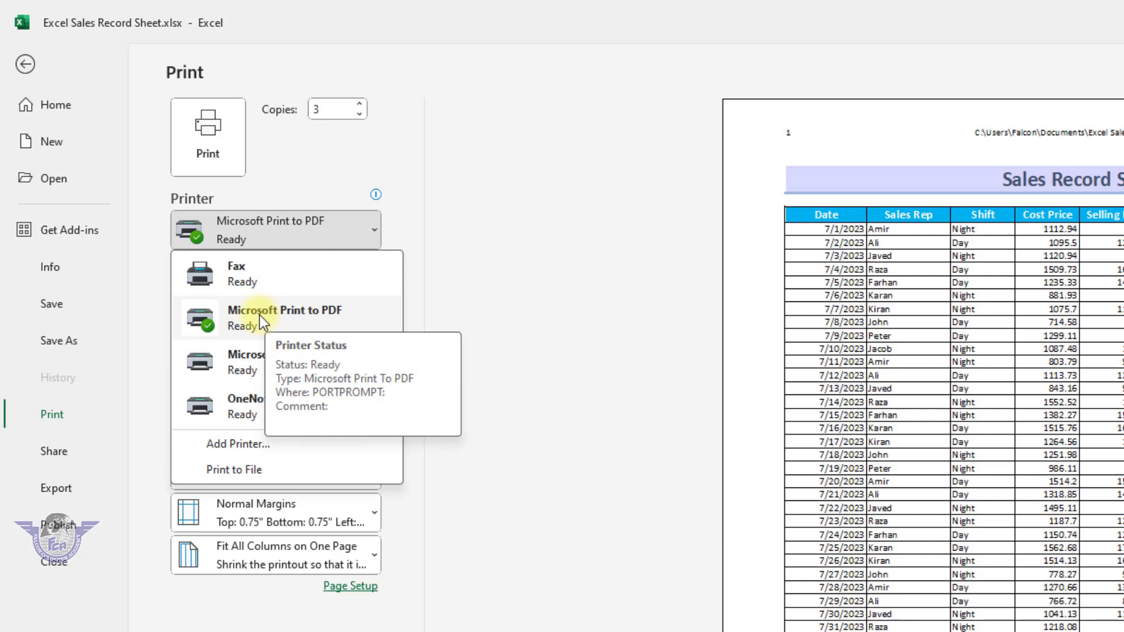
{"action": "left_click", "coordinate": [259, 315]}
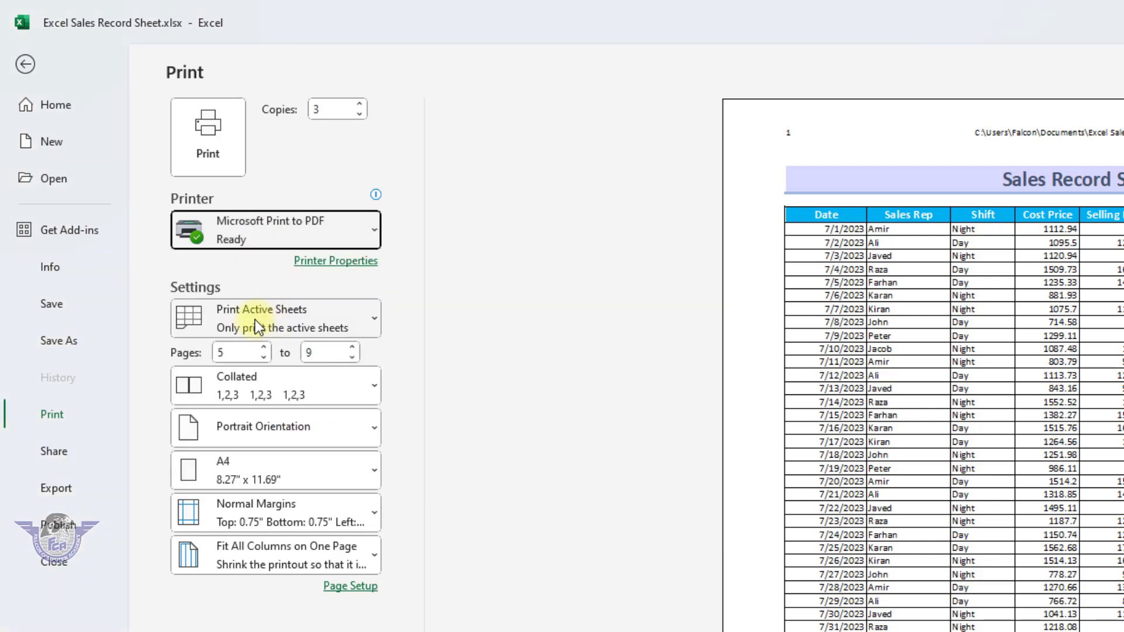
{"action": "left_click", "coordinate": [254, 319]}
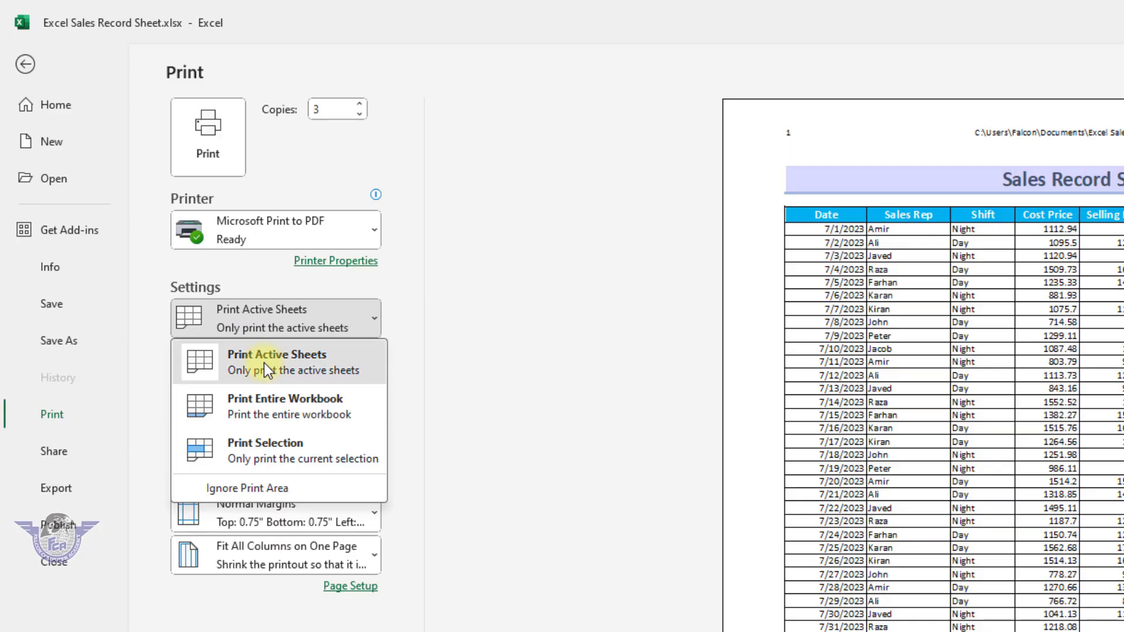
{"action": "key", "text": "Escape"}
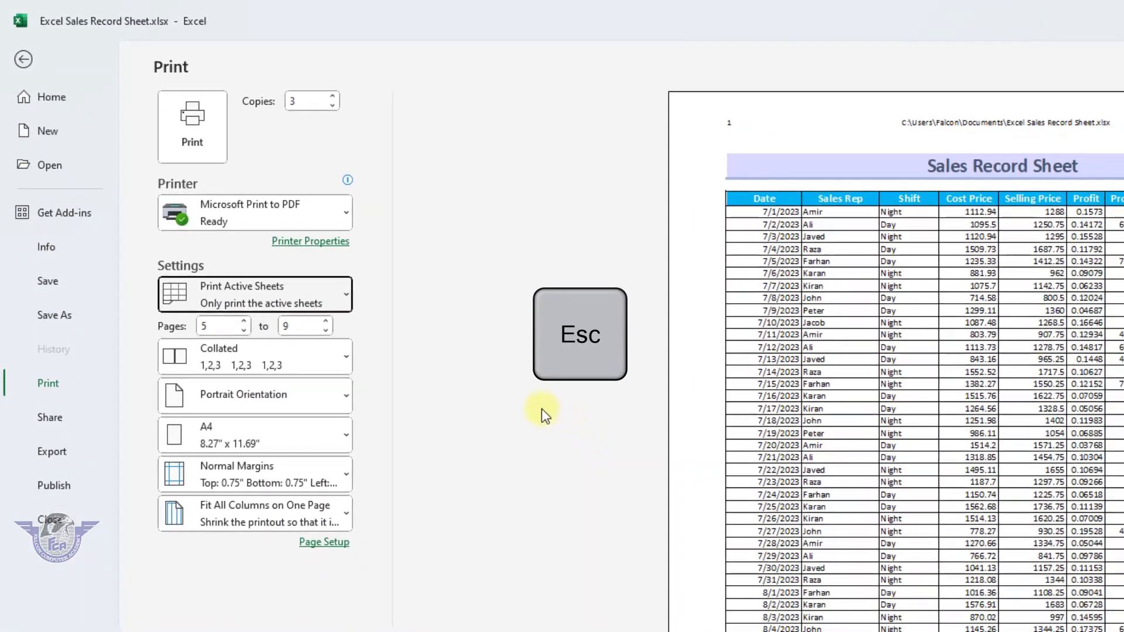
{"action": "key", "text": "Escape"}
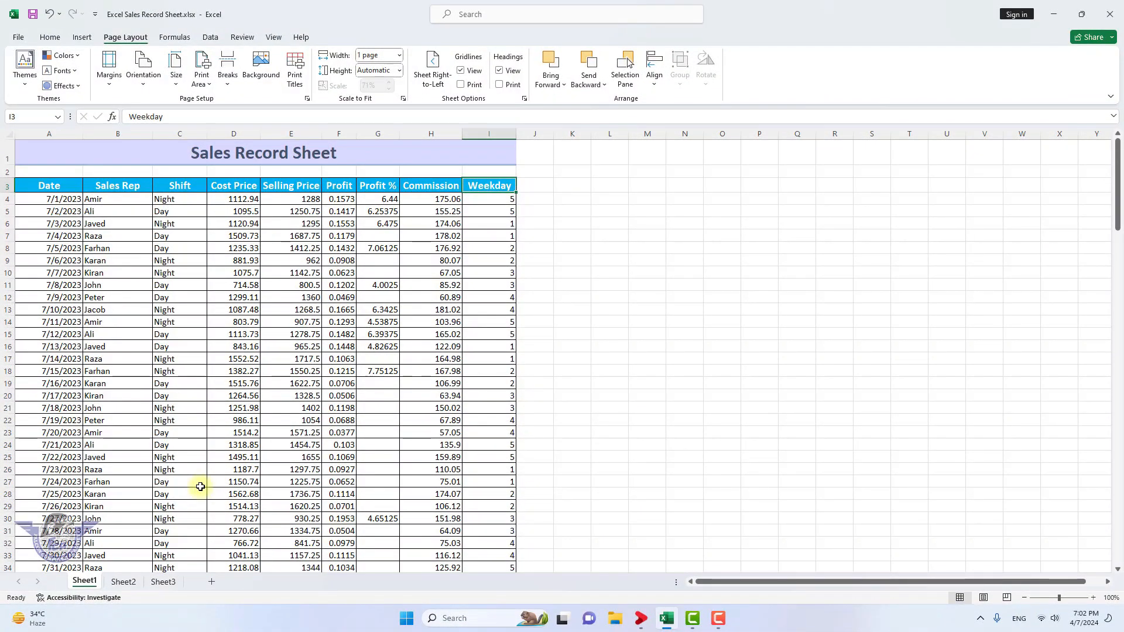
Switch the print scope to Print Entire Workbook and clear both the start and end values of the page range.
{"action": "left_click", "coordinate": [18, 37]}
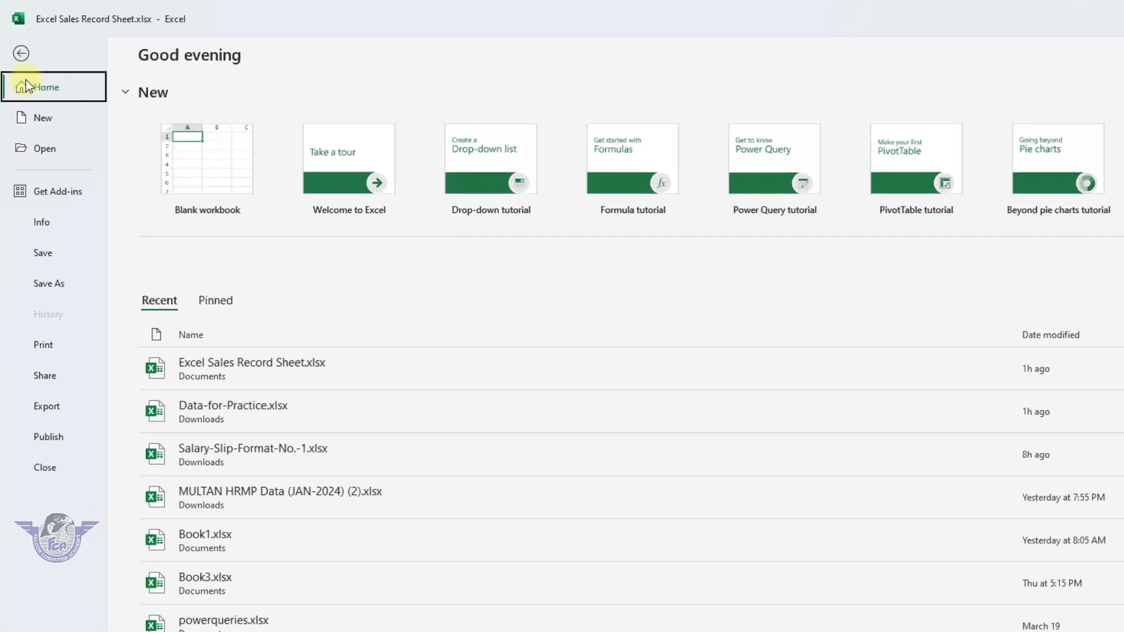
{"action": "left_click", "coordinate": [43, 345]}
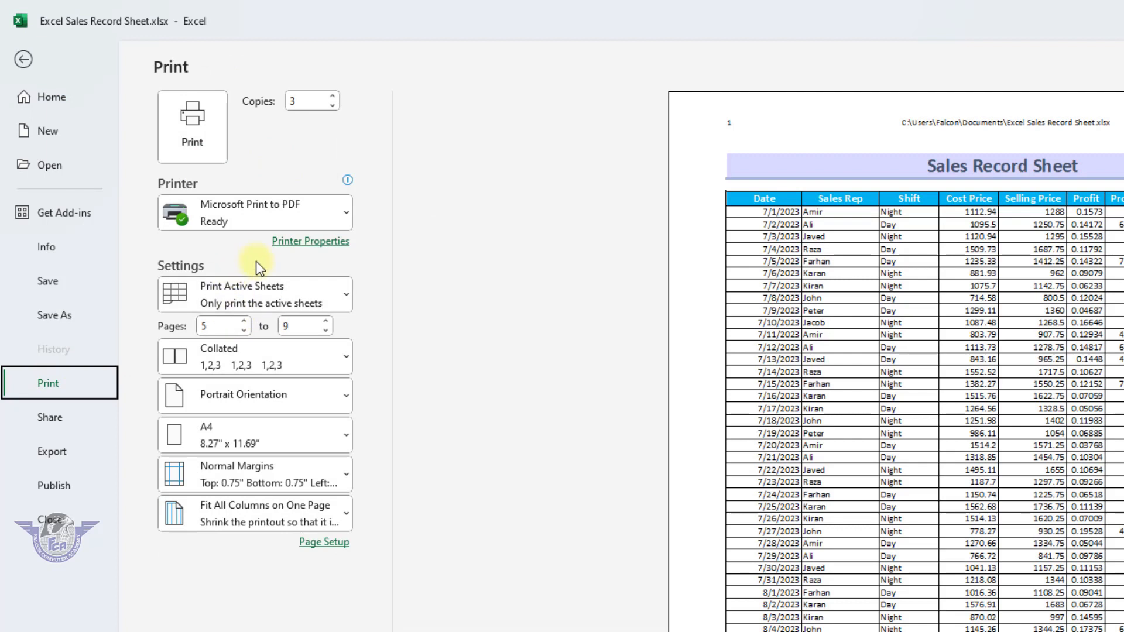
{"action": "left_click", "coordinate": [271, 290]}
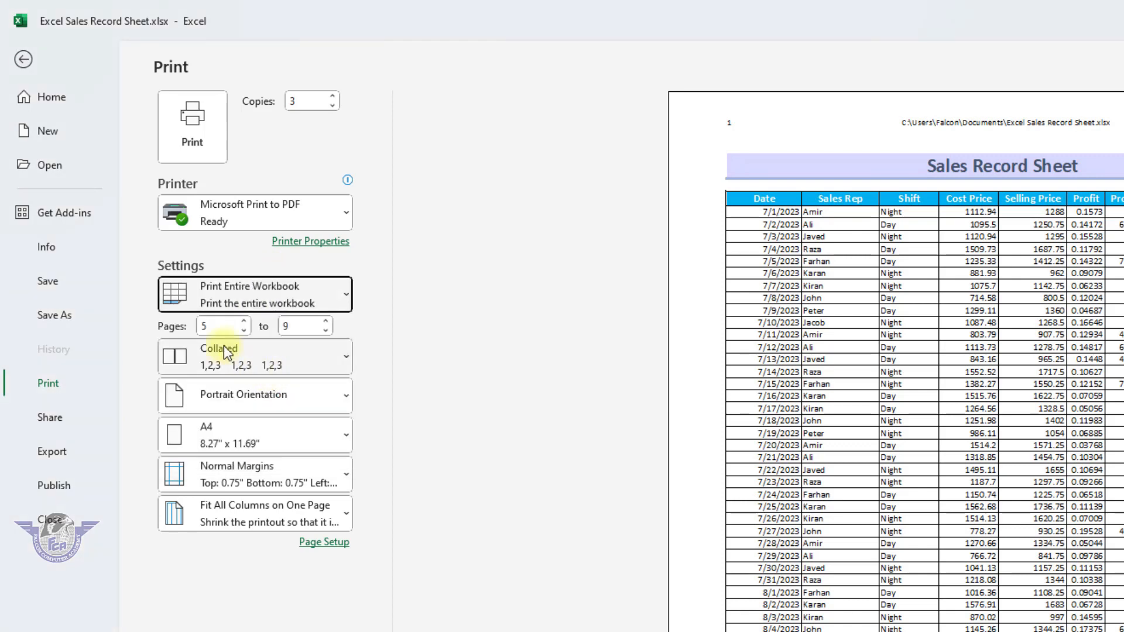
{"action": "left_click", "coordinate": [208, 327]}
{"action": "key", "text": "BackSpace"}
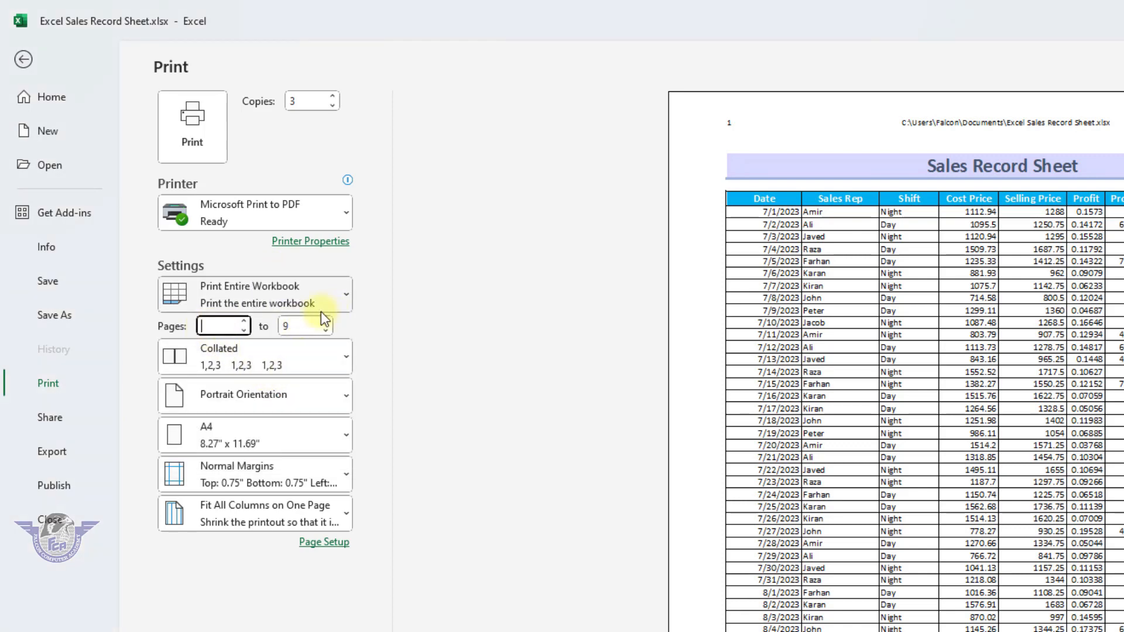
{"action": "left_click", "coordinate": [299, 326]}
{"action": "key", "text": "BackSpace"}
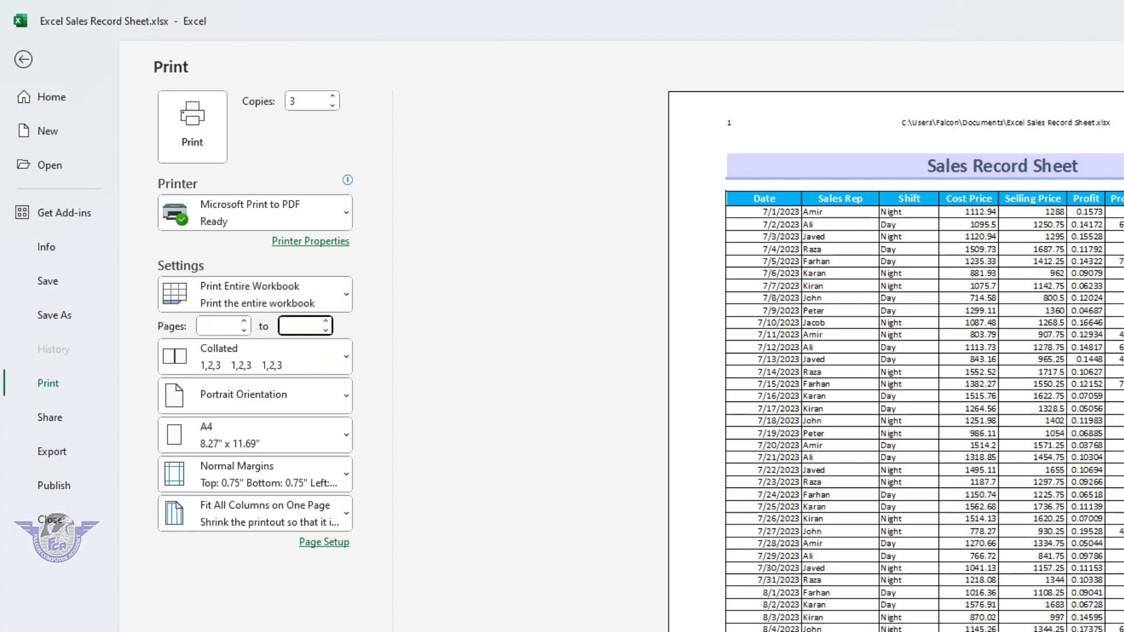
Return to the worksheets, look through Sheet2 and Sheet3, and go back to Sheet1.
{"action": "key", "text": "Escape"}
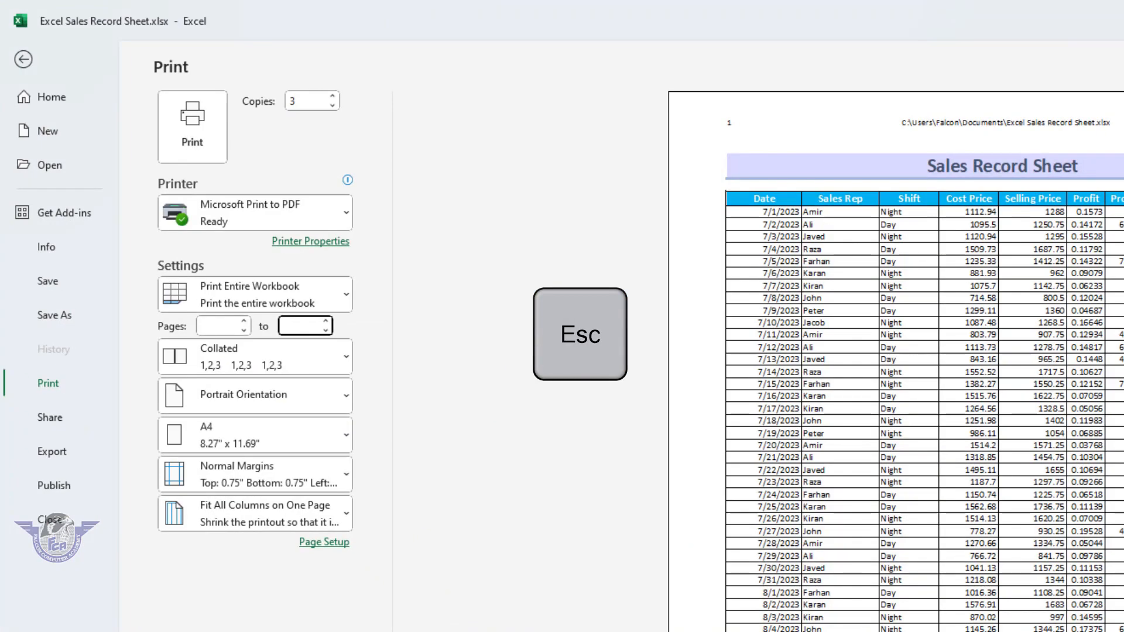
{"action": "key", "text": "Escape"}
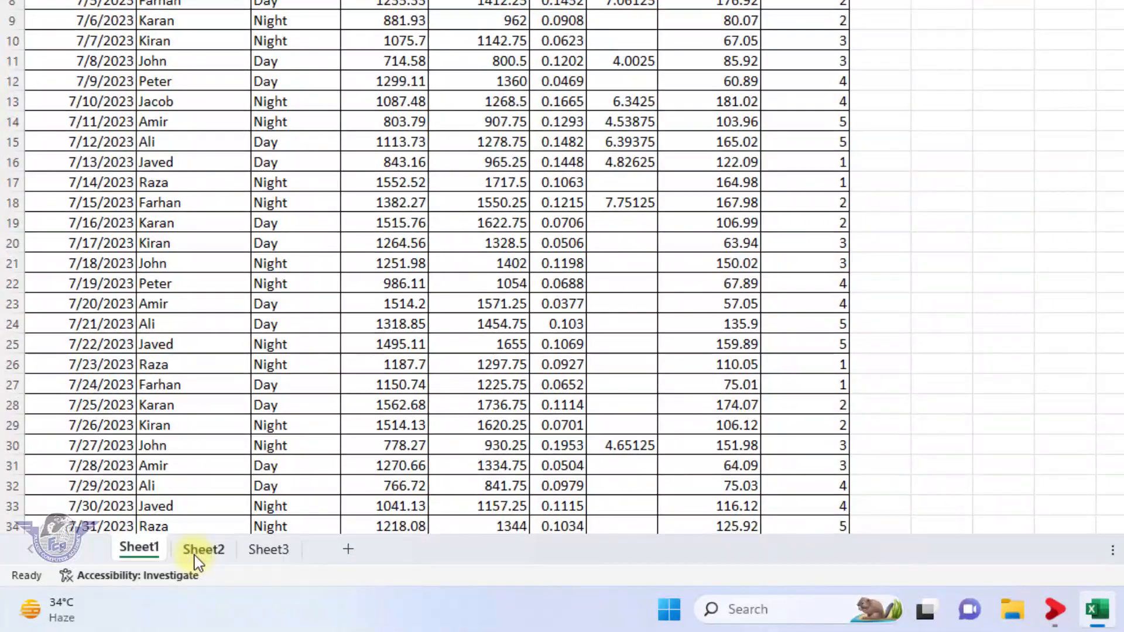
{"action": "left_click", "coordinate": [195, 553]}
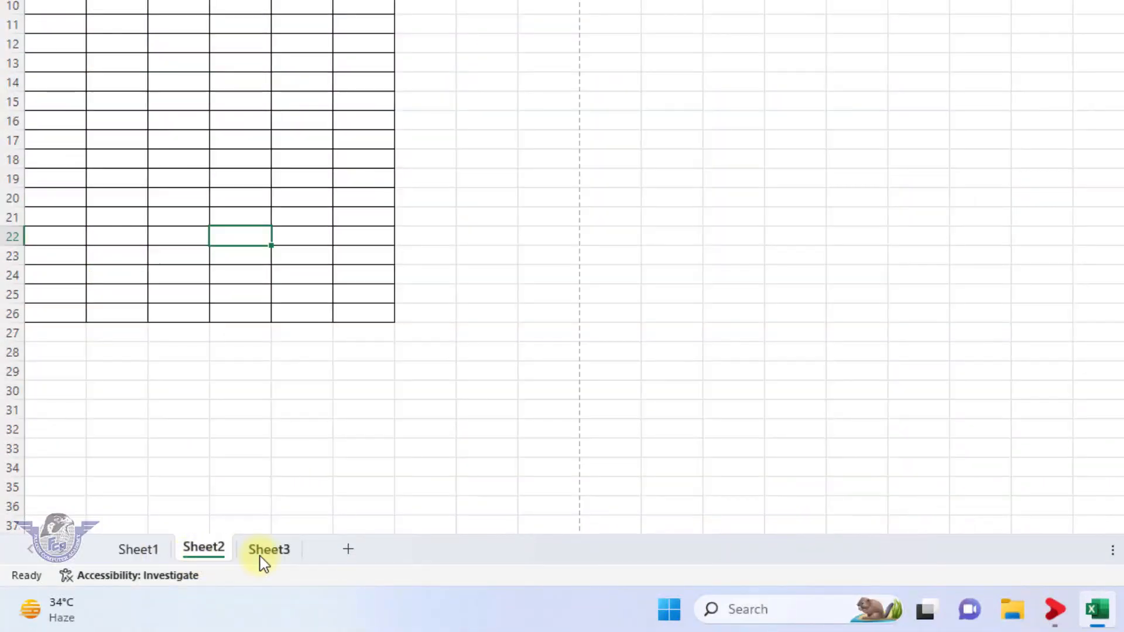
{"action": "left_click", "coordinate": [260, 556]}
{"action": "left_click", "coordinate": [136, 553]}
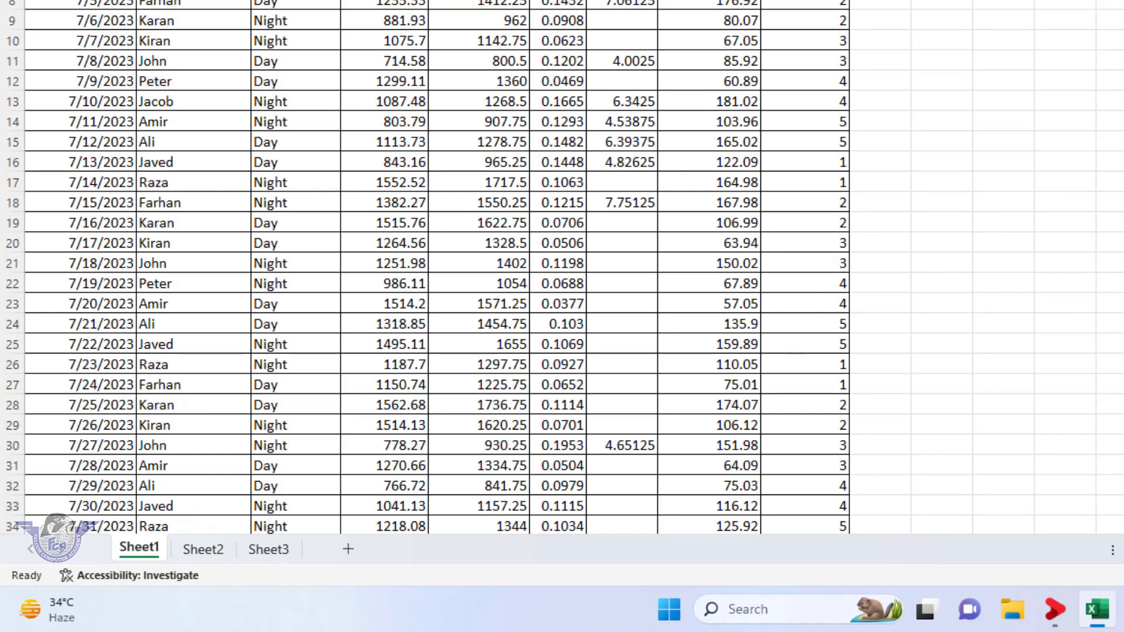
{"action": "key", "text": "alt+f"}
{"action": "left_click", "coordinate": [59, 429]}
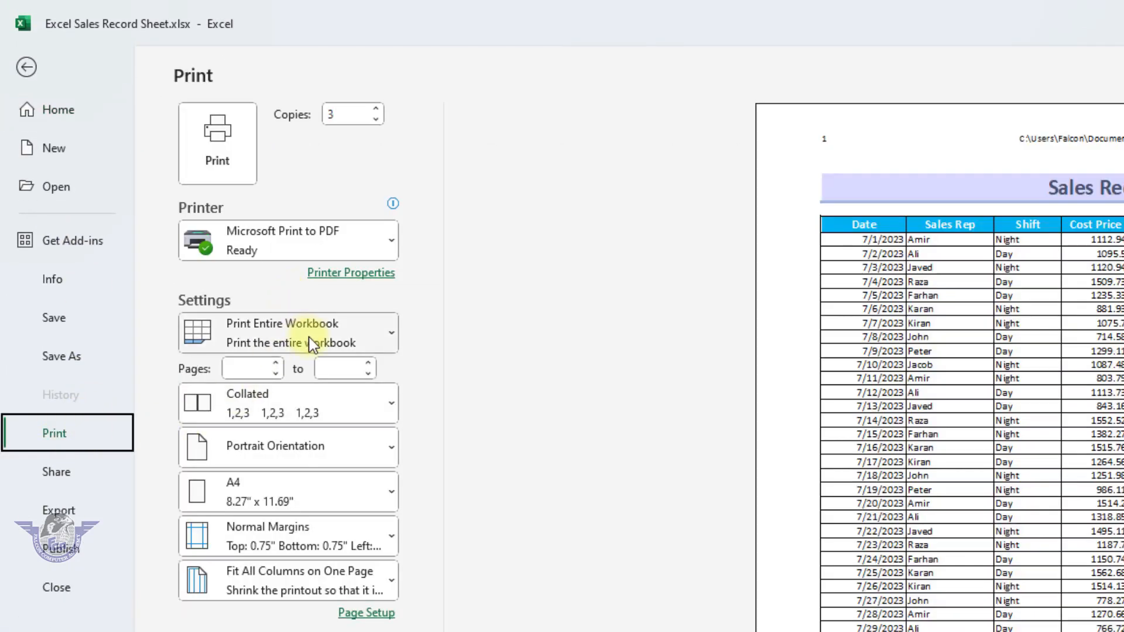
{"action": "left_click", "coordinate": [312, 341]}
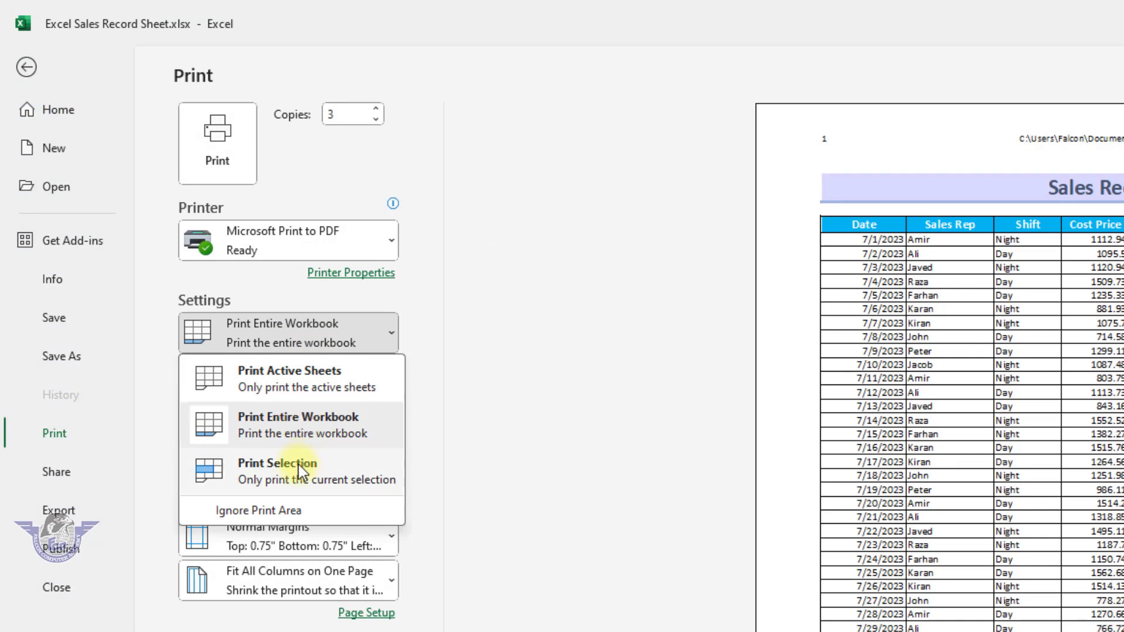
{"action": "left_click", "coordinate": [577, 497]}
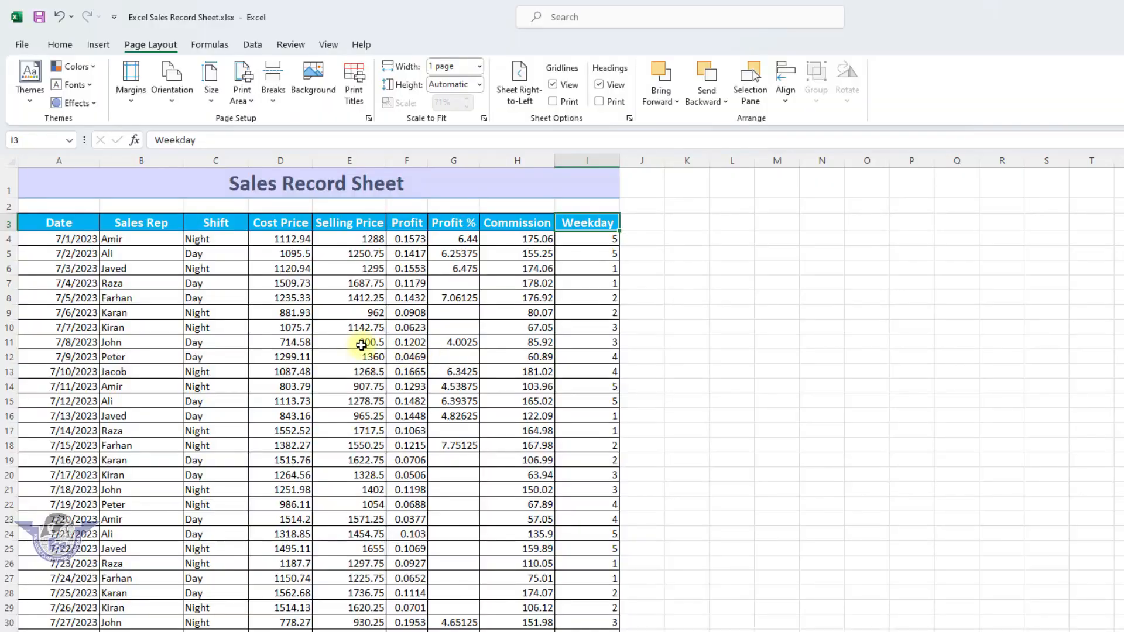
Select the range A1:I25 on Sheet1 and change the print scope to Print Selection.
{"action": "left_click_drag", "start_coordinate": [55, 184], "coordinate": [66, 545]}
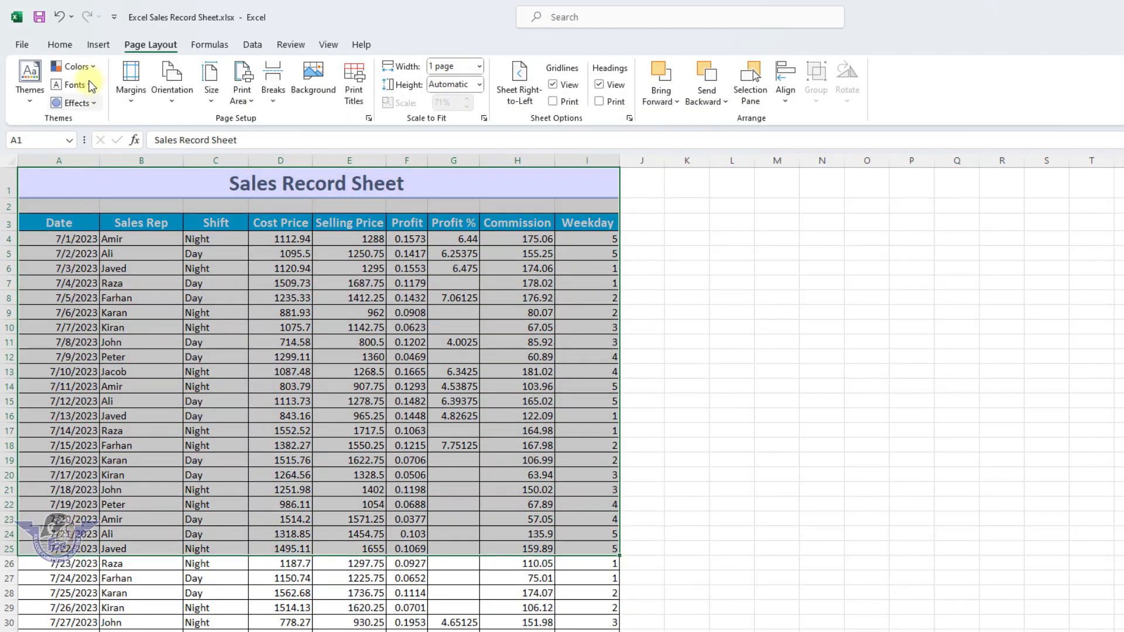
{"action": "left_click", "coordinate": [25, 46]}
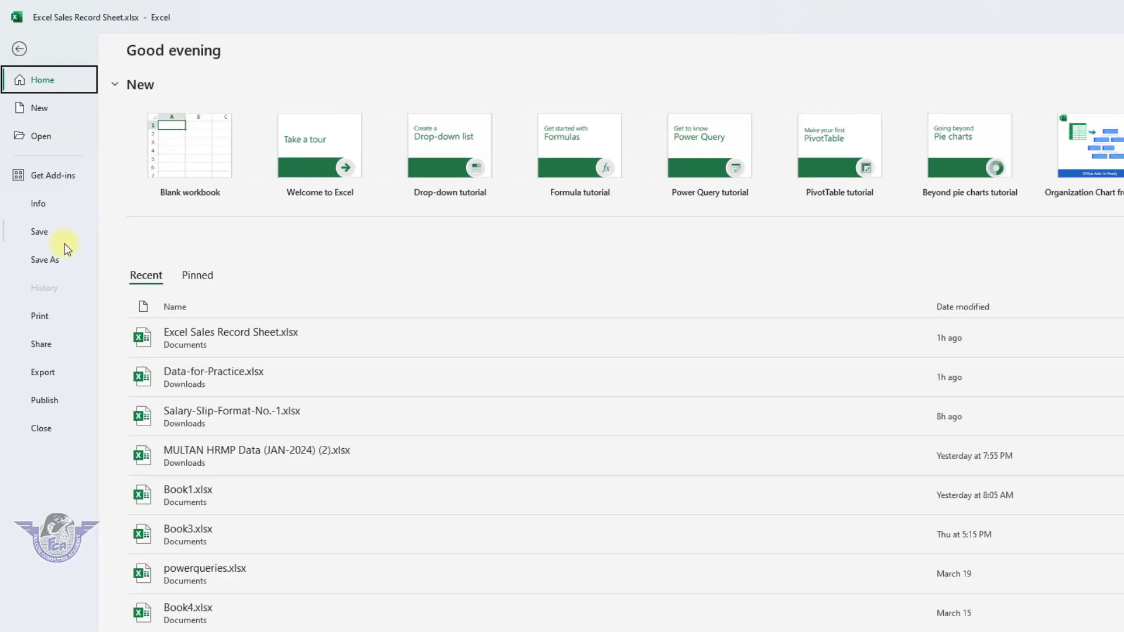
{"action": "left_click", "coordinate": [45, 319]}
{"action": "left_click", "coordinate": [279, 304]}
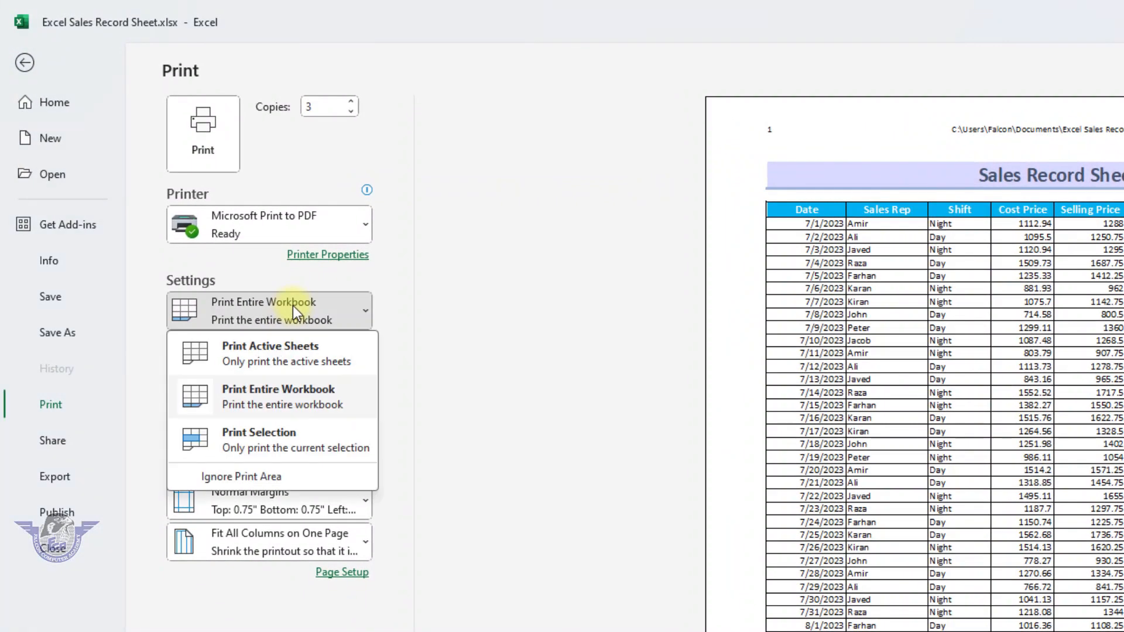
{"action": "left_click", "coordinate": [271, 422]}
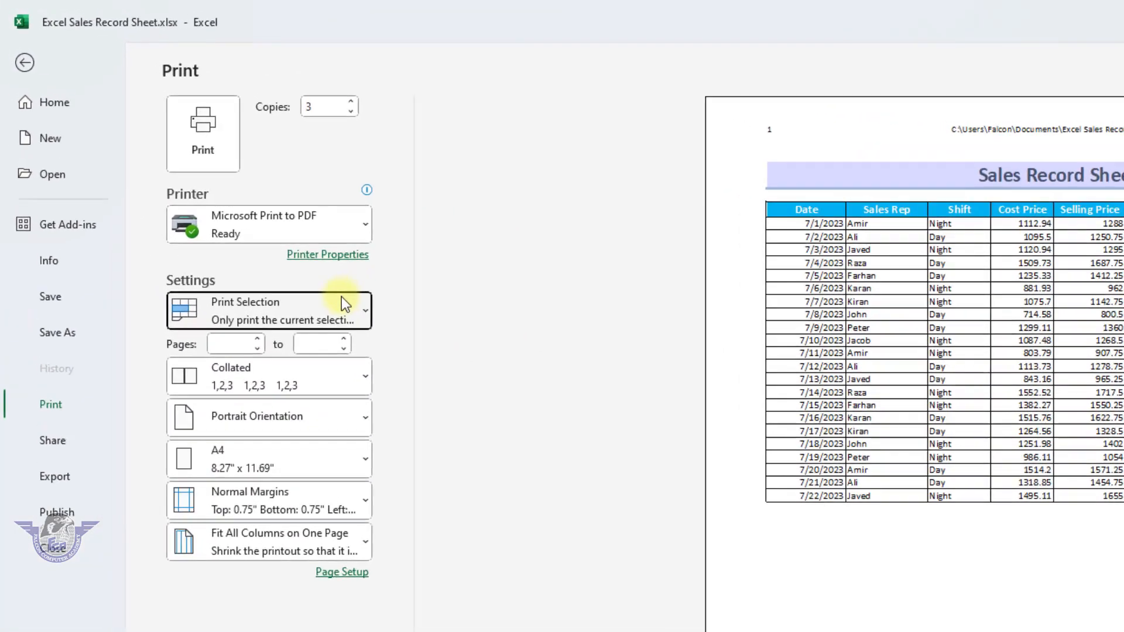
{"action": "left_click", "coordinate": [258, 236]}
{"action": "left_click", "coordinate": [291, 373]}
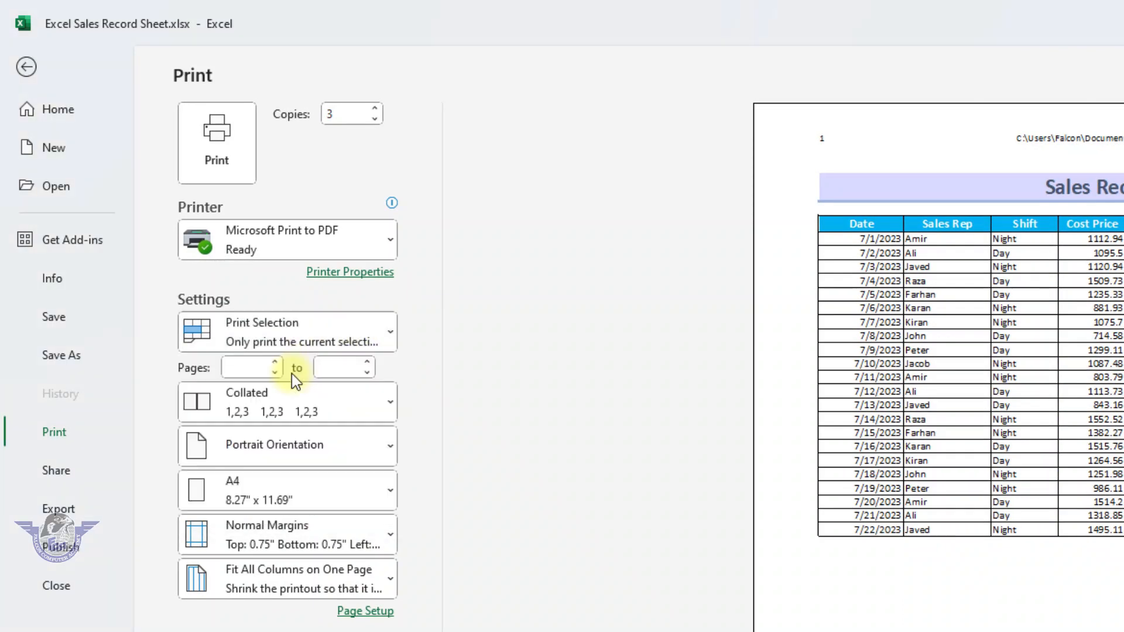
Switch the print scope to Print Active Sheets and set the page range from 5 to 13.
{"action": "left_click", "coordinate": [238, 370]}
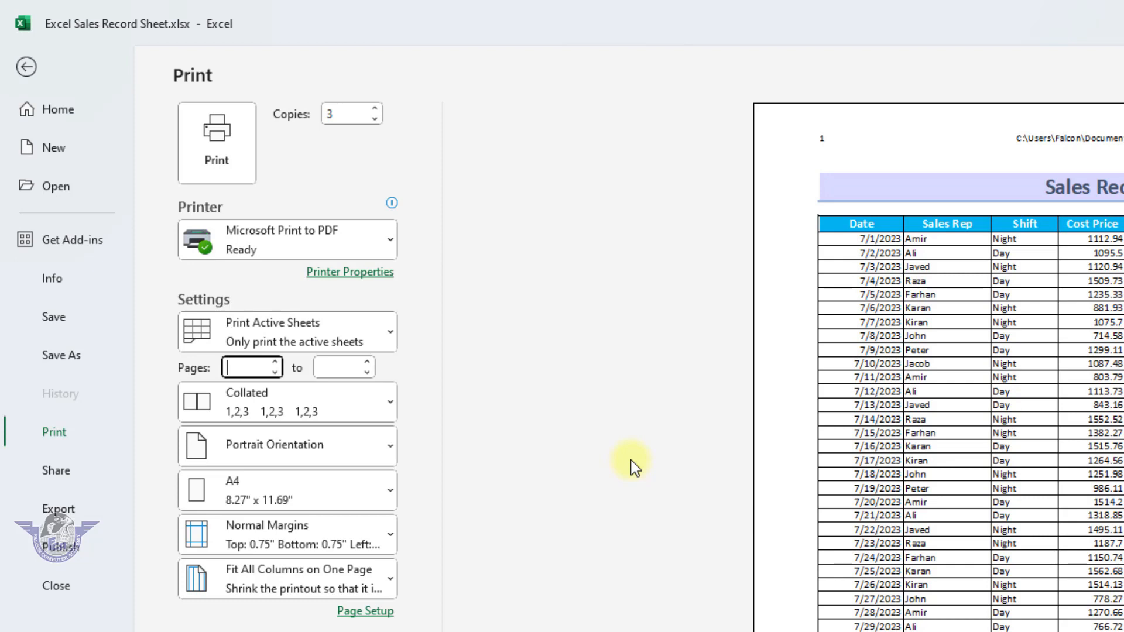
{"action": "type", "text": "5"}
{"action": "key", "text": "Tab"}
{"action": "type", "text": "13"}
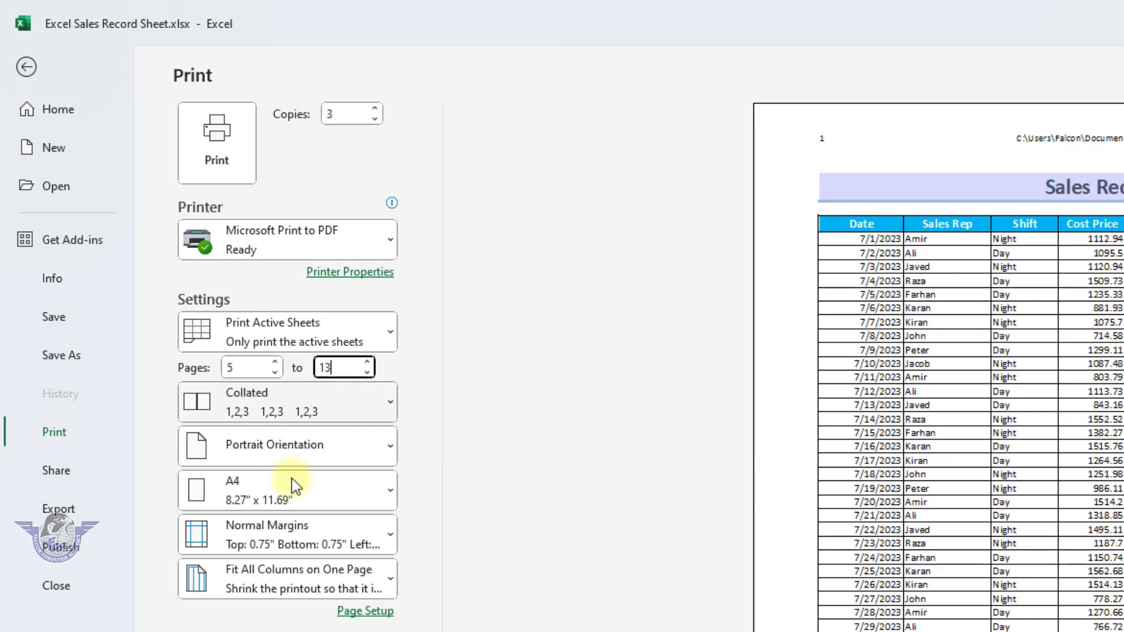
Try the Uncollated order for the copies and switch back to Collated.
{"action": "left_click", "coordinate": [314, 409]}
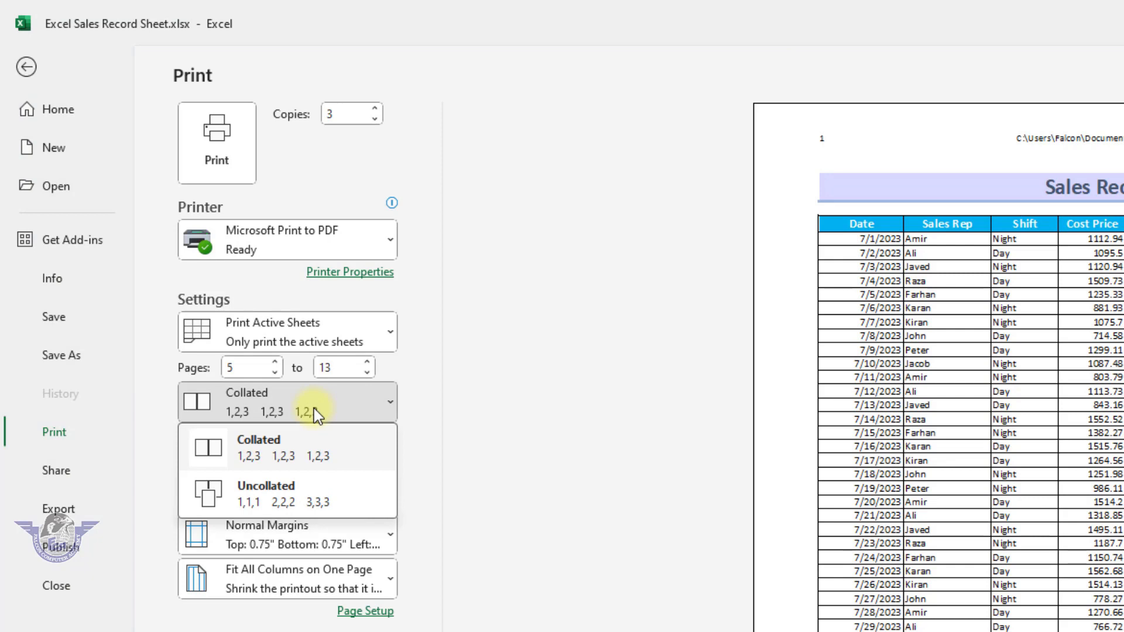
{"action": "left_click", "coordinate": [271, 443]}
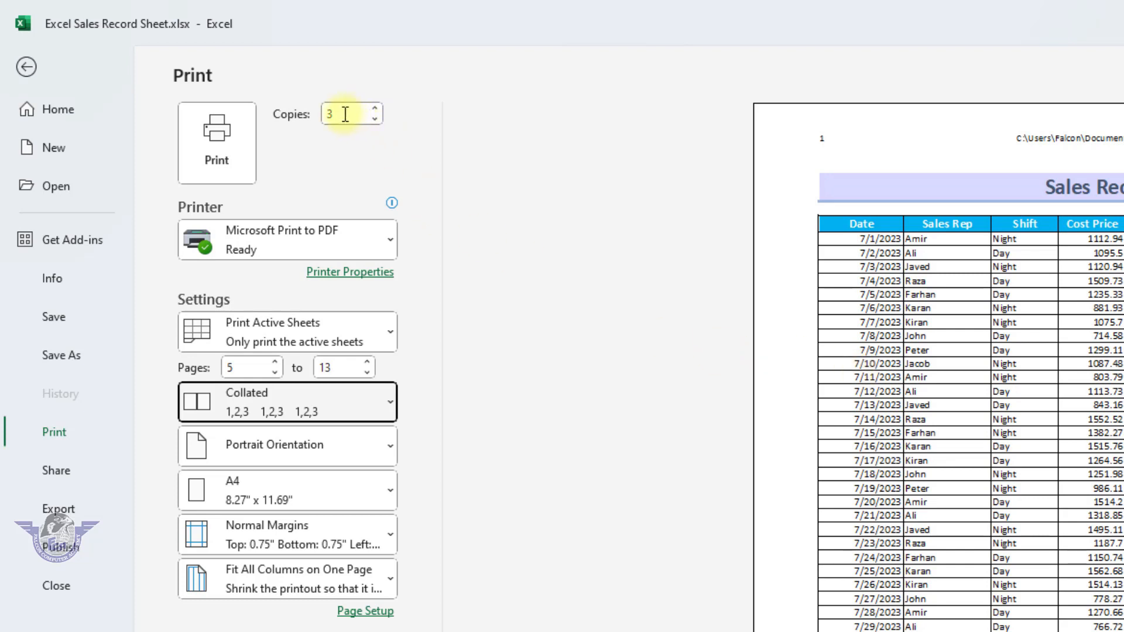
{"action": "left_click", "coordinate": [262, 410]}
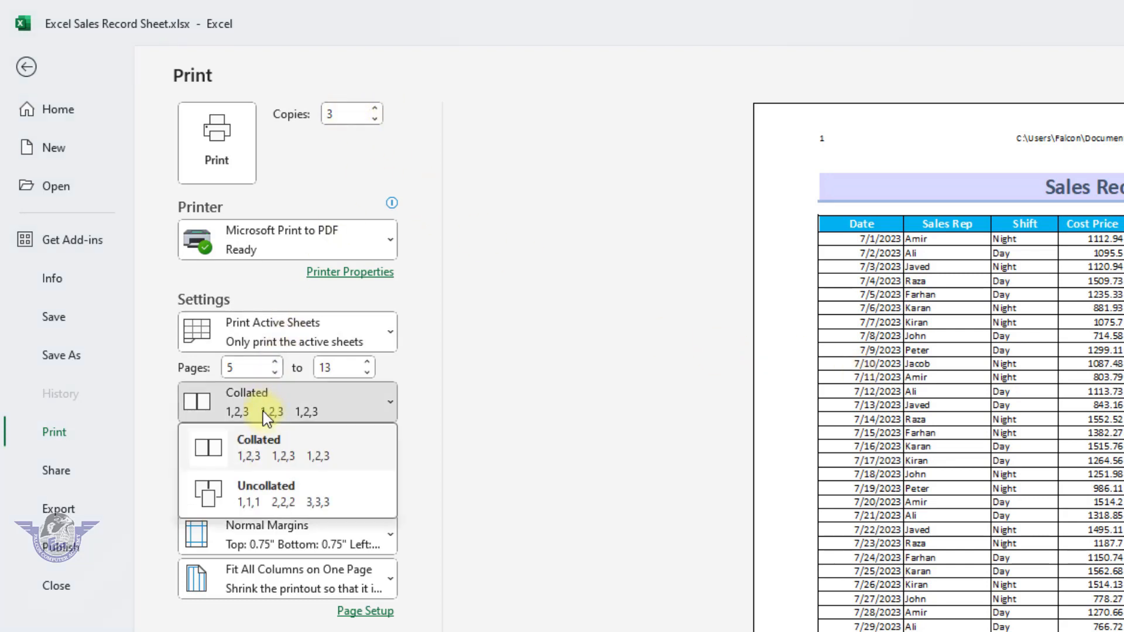
{"action": "left_click", "coordinate": [260, 492]}
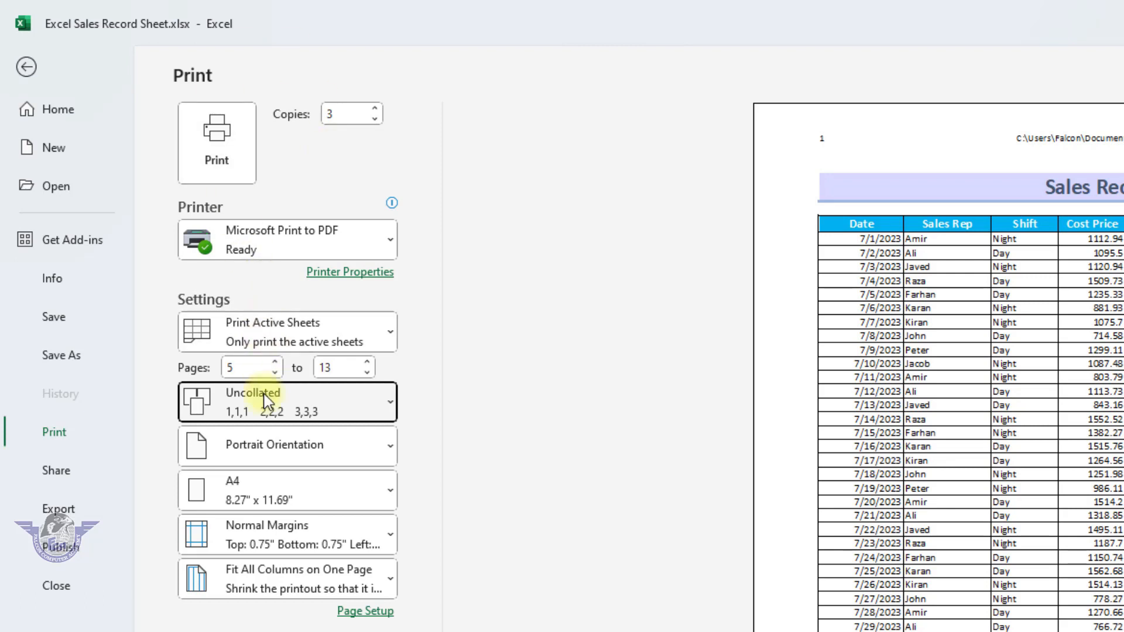
{"action": "left_click", "coordinate": [260, 409]}
{"action": "left_click", "coordinate": [268, 451]}
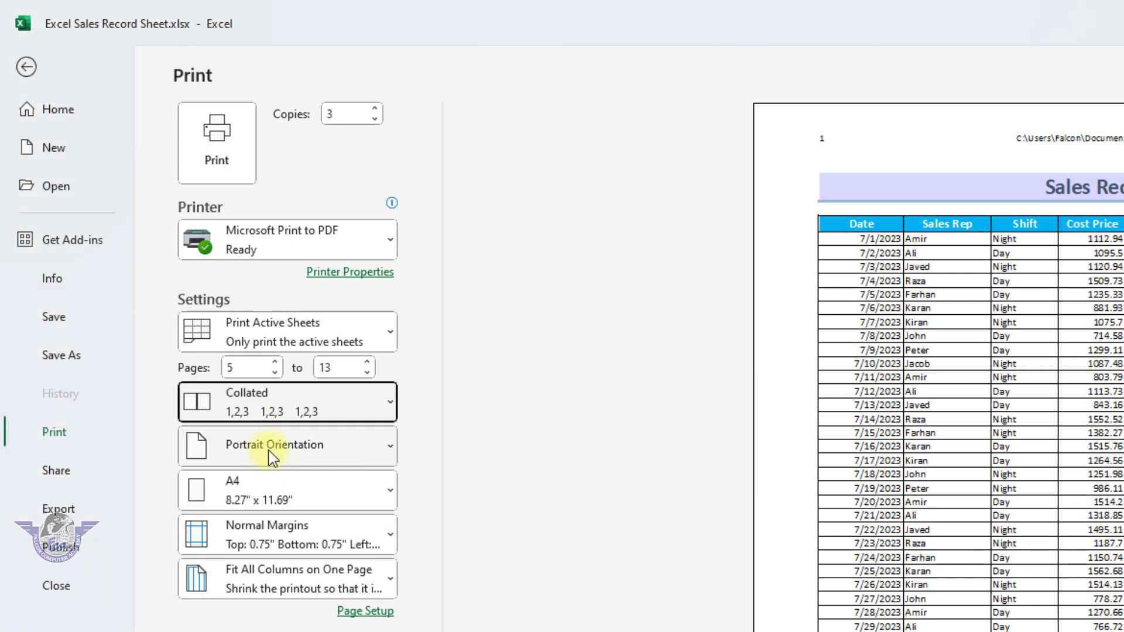
Try Landscape Orientation for the printout and return to Portrait Orientation.
{"action": "left_click", "coordinate": [301, 458]}
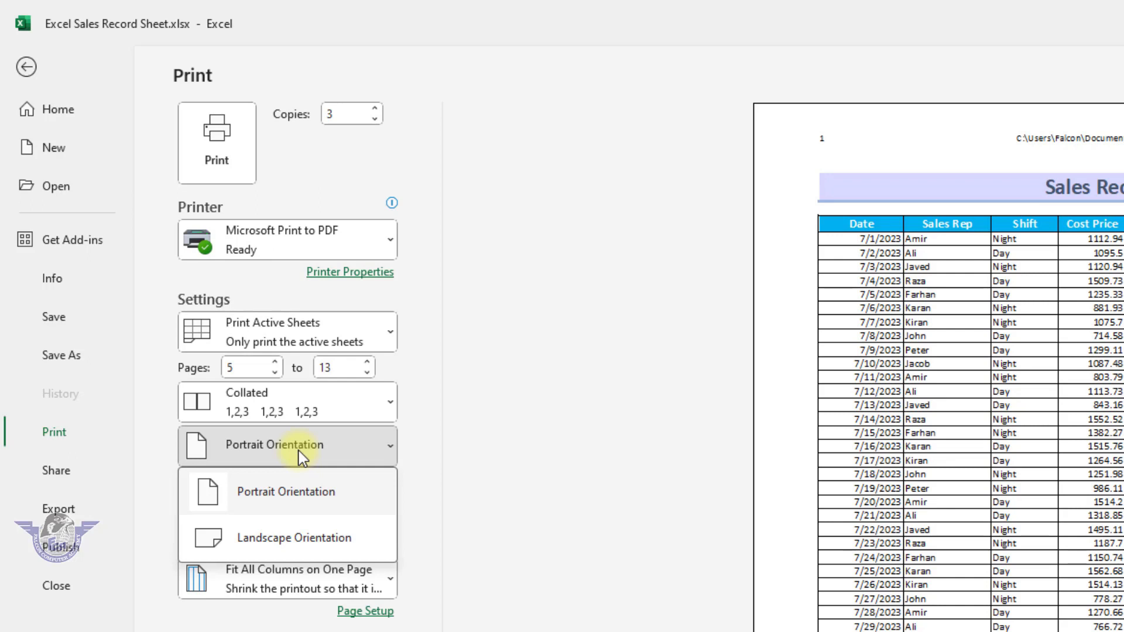
{"action": "left_click", "coordinate": [296, 495]}
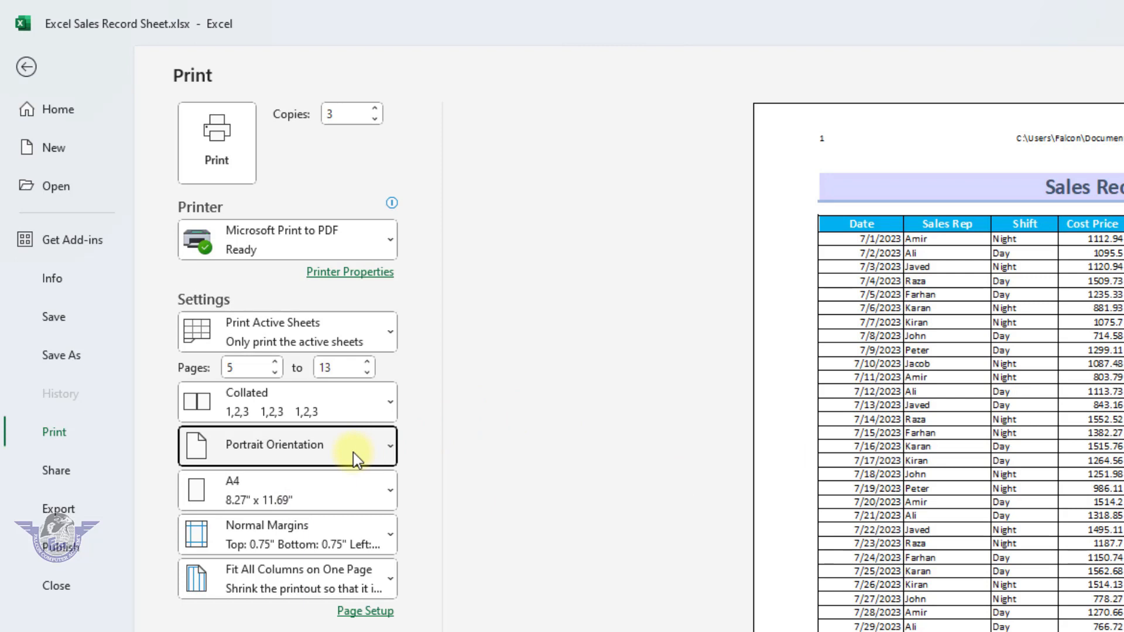
{"action": "left_click", "coordinate": [353, 452]}
{"action": "left_click", "coordinate": [319, 492]}
{"action": "left_click", "coordinate": [319, 445]}
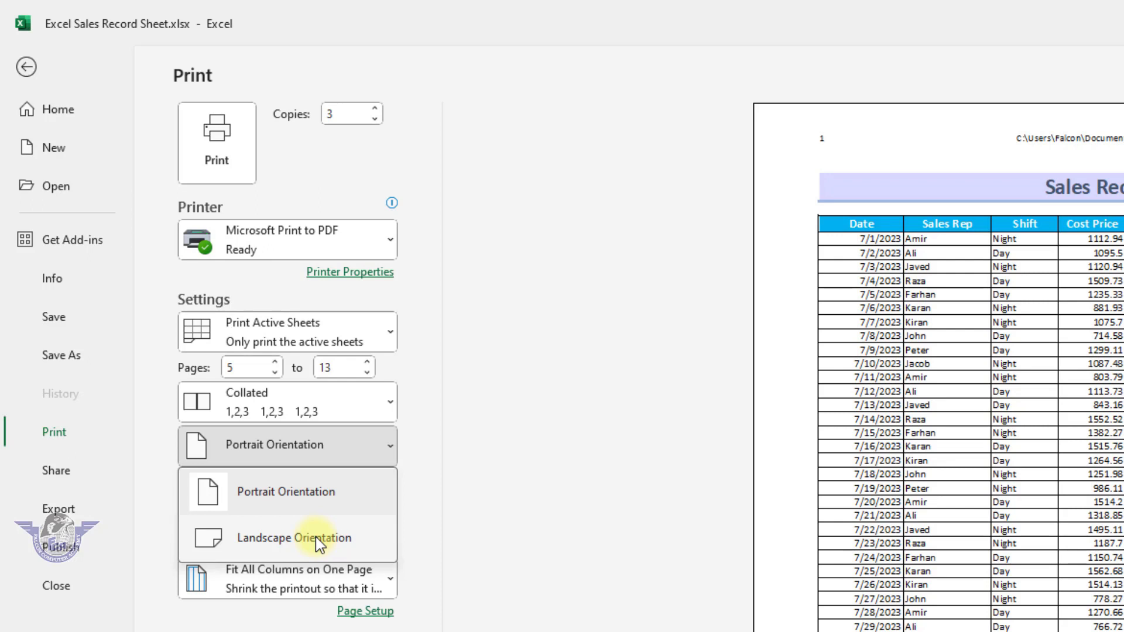
{"action": "left_click", "coordinate": [315, 536]}
{"action": "left_click", "coordinate": [302, 449]}
{"action": "left_click", "coordinate": [273, 490]}
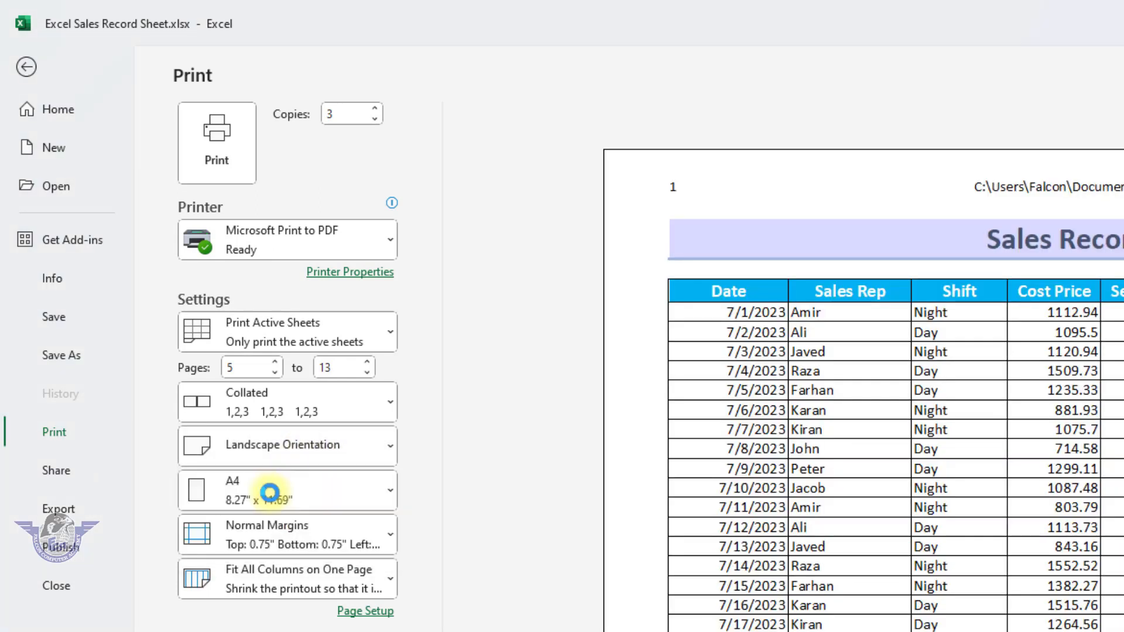
Choose A4 as the paper size and Normal as the margin preset.
{"action": "left_click", "coordinate": [271, 494]}
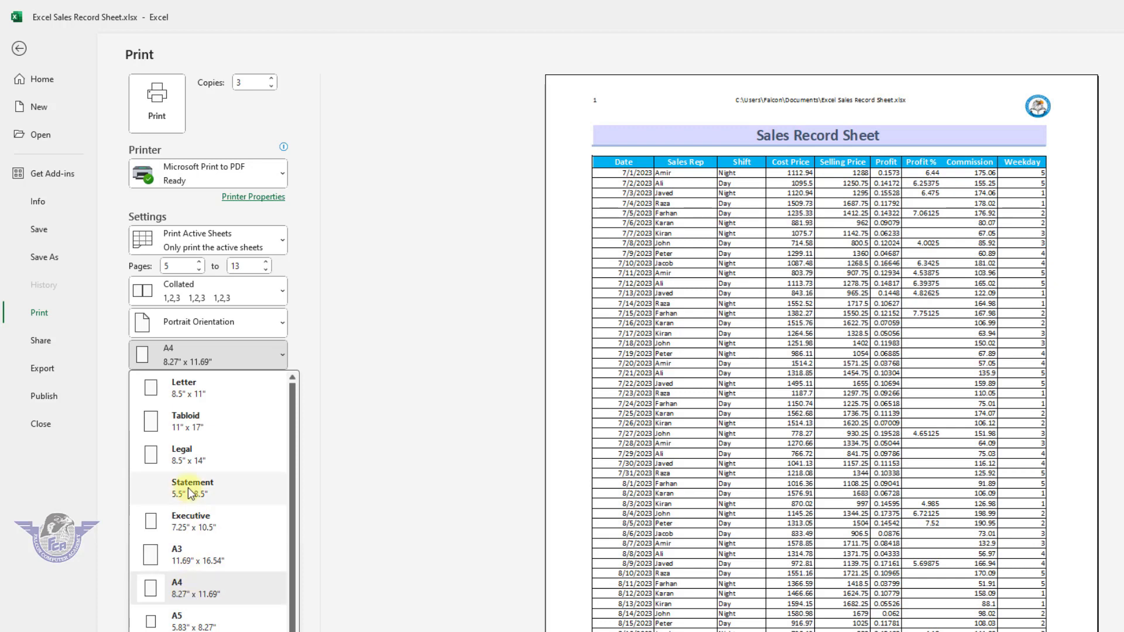
{"action": "left_click", "coordinate": [170, 588]}
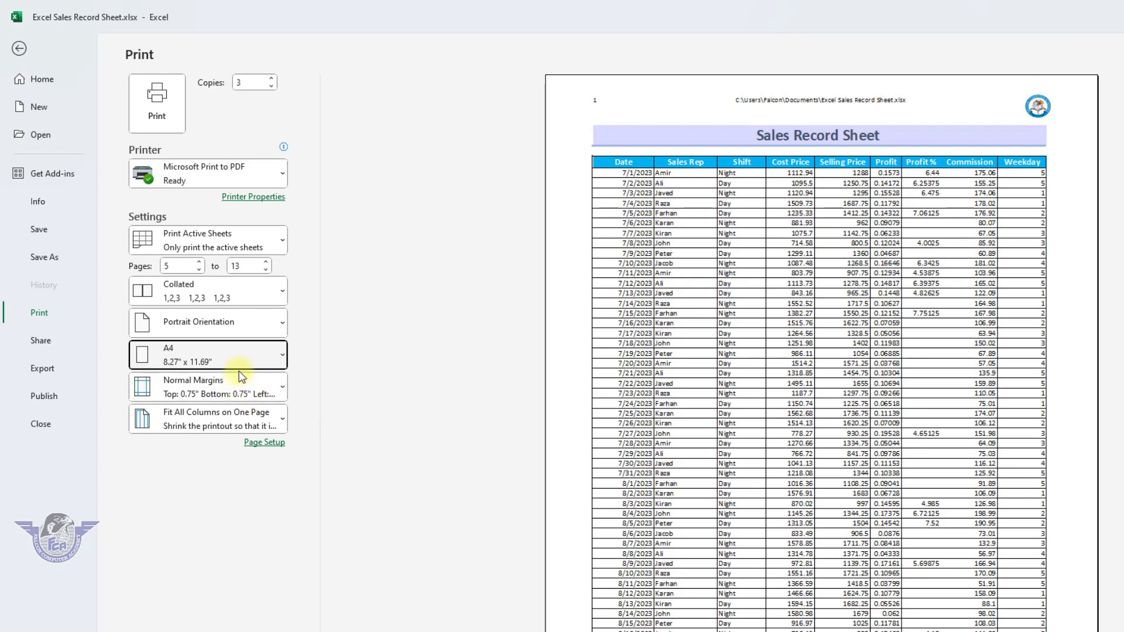
{"action": "left_click", "coordinate": [226, 389]}
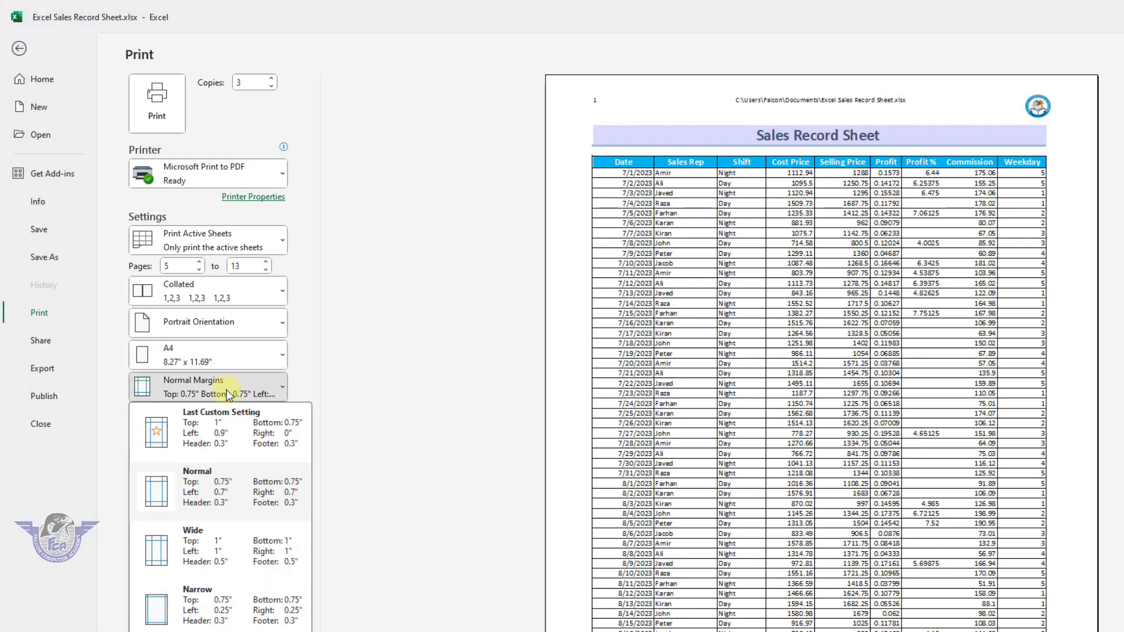
{"action": "left_click", "coordinate": [196, 504]}
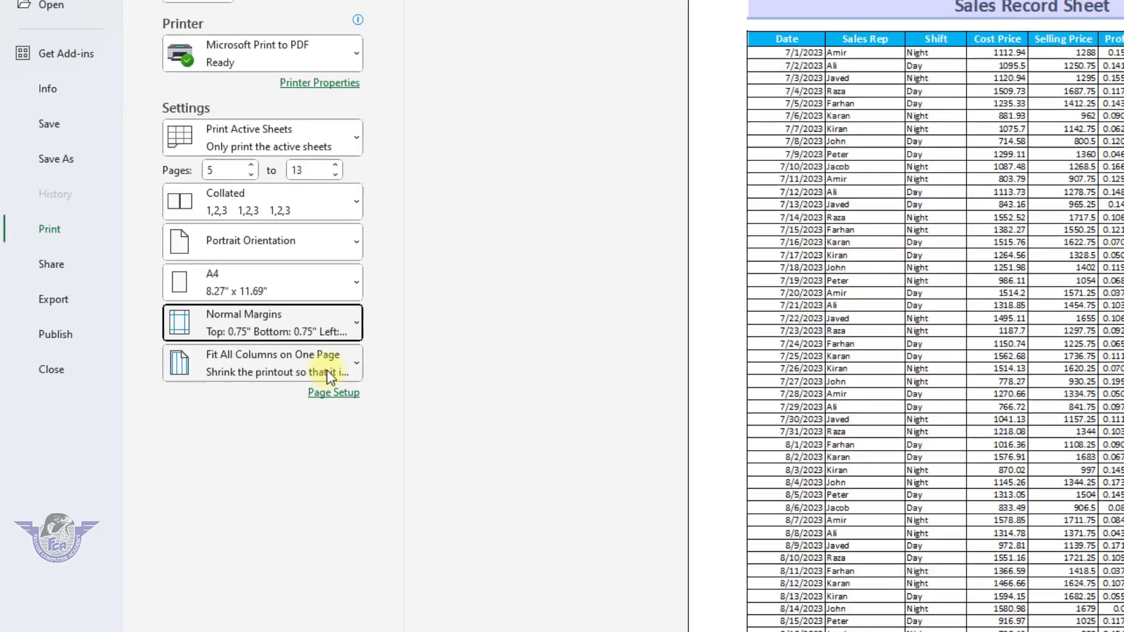
Try the Fit Sheet on One Page scaling and go back to Fit All Columns on One Page.
{"action": "left_click", "coordinate": [255, 427]}
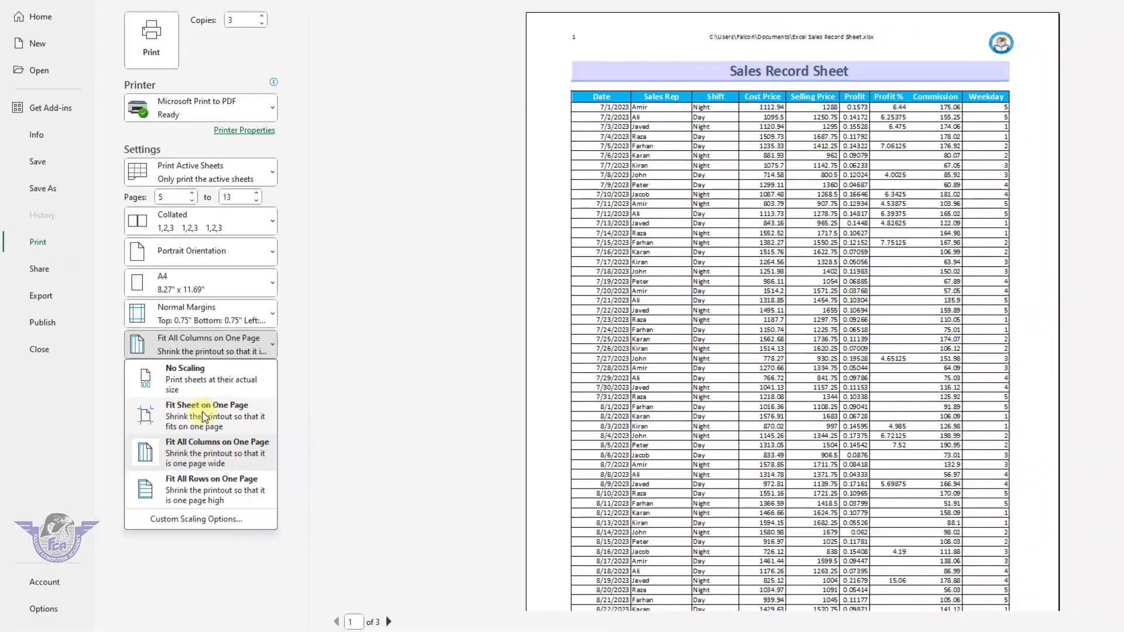
{"action": "left_click", "coordinate": [318, 412]}
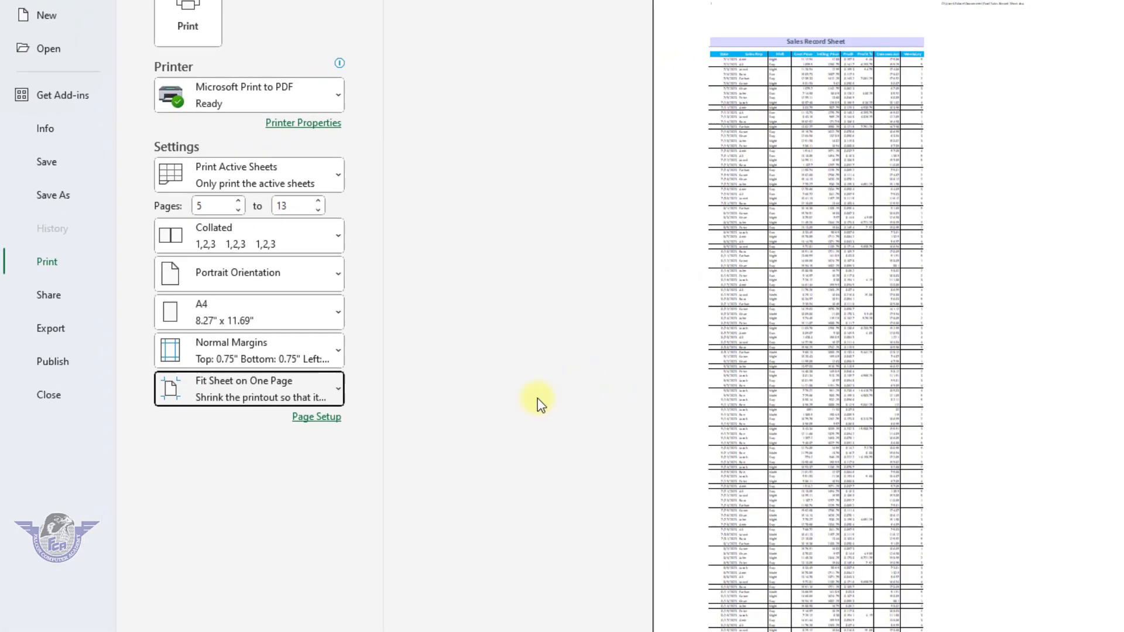
{"action": "left_click", "coordinate": [223, 356]}
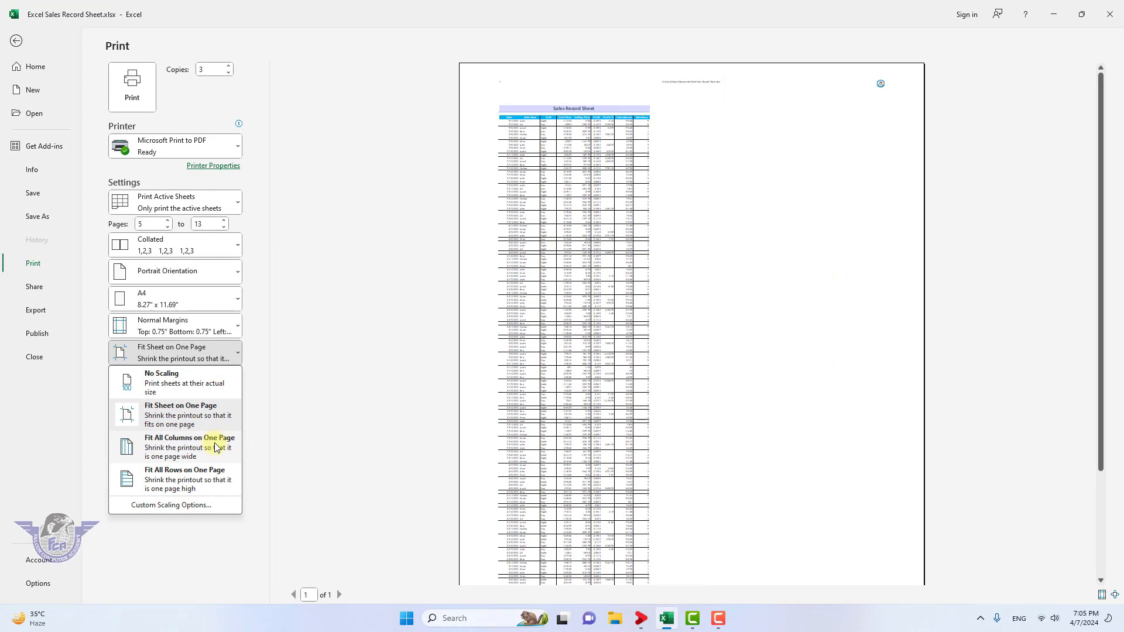
{"action": "left_click", "coordinate": [216, 447]}
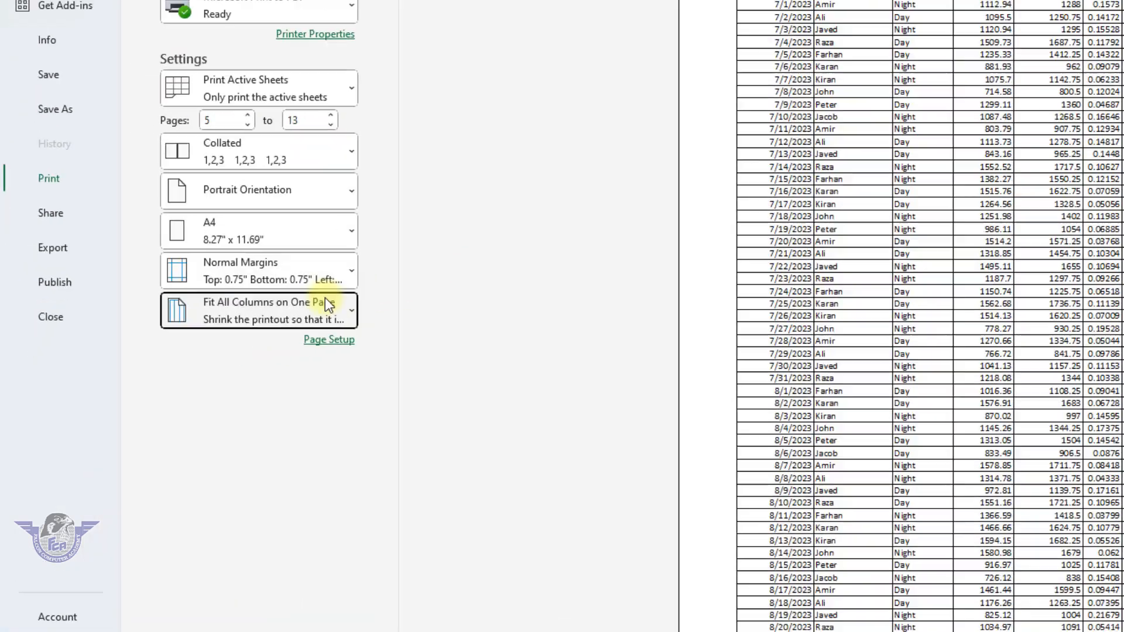
Try the Fit All Rows on One Page scaling and view the Page Setup page options without changing them.
{"action": "left_click", "coordinate": [217, 350]}
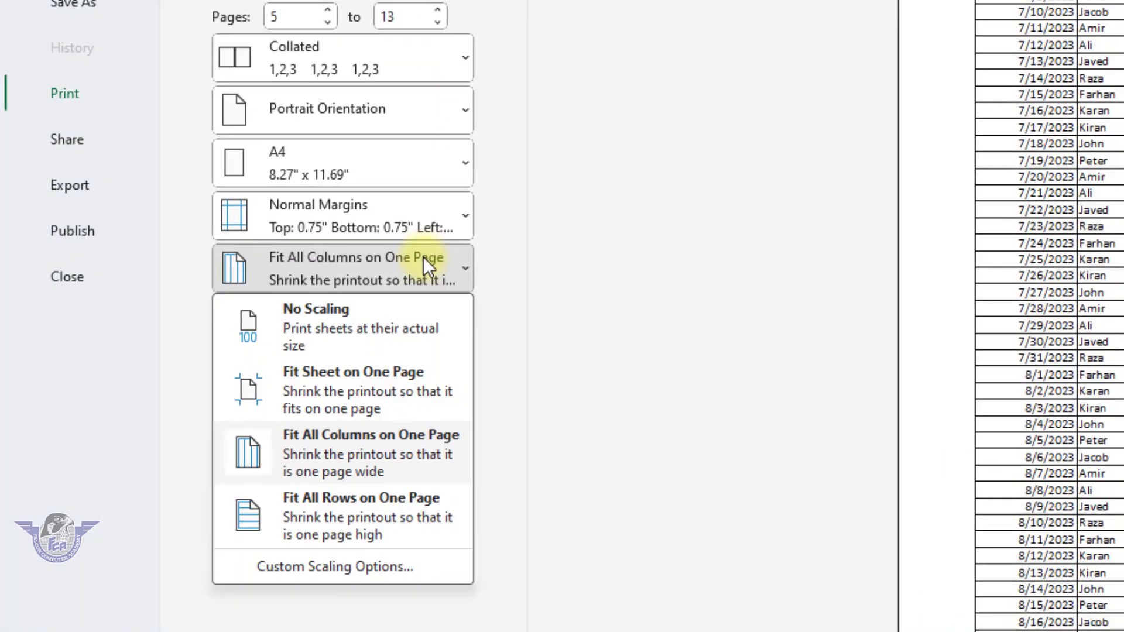
{"action": "left_click", "coordinate": [311, 515]}
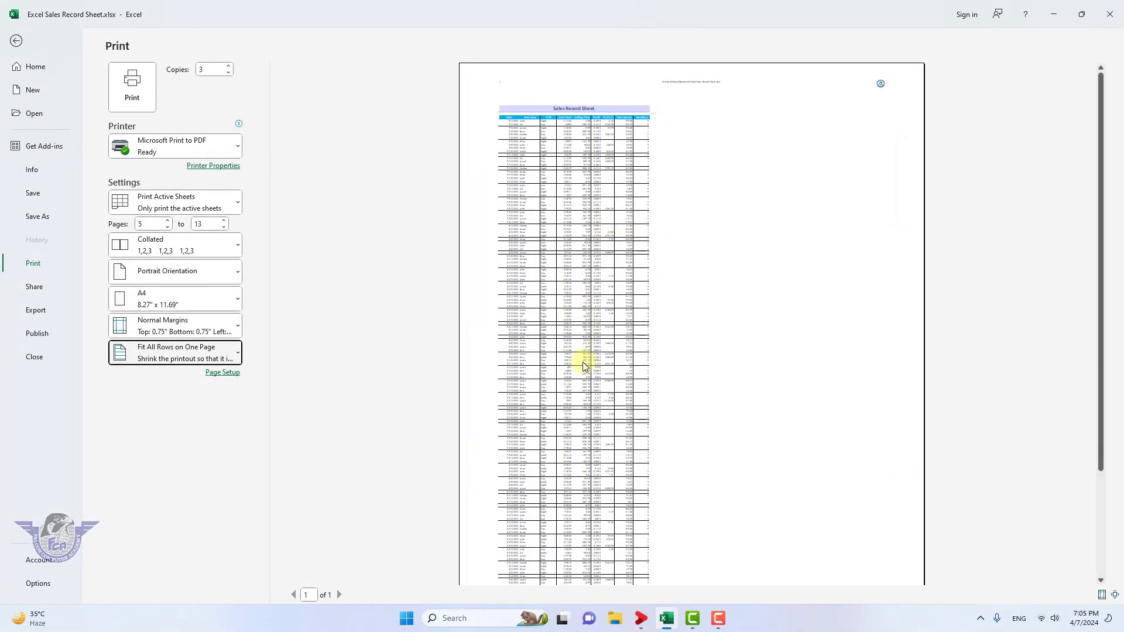
{"action": "left_click", "coordinate": [229, 373]}
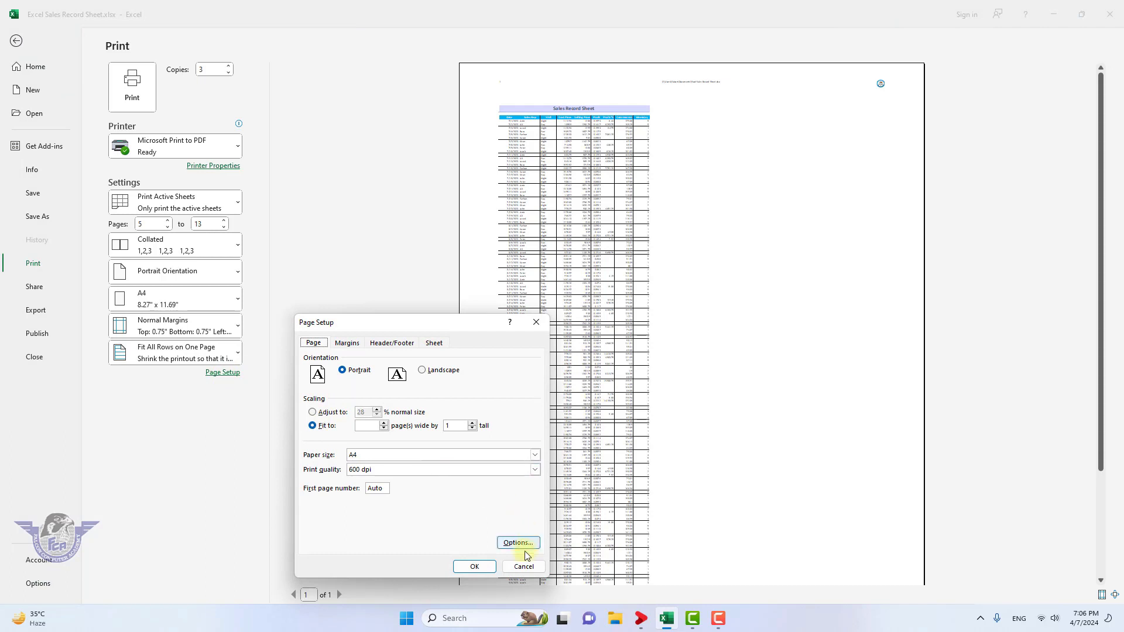
{"action": "left_click", "coordinate": [524, 566]}
Set the scaling to Fit All Columns on One Page and start the print job.
{"action": "left_click", "coordinate": [233, 353]}
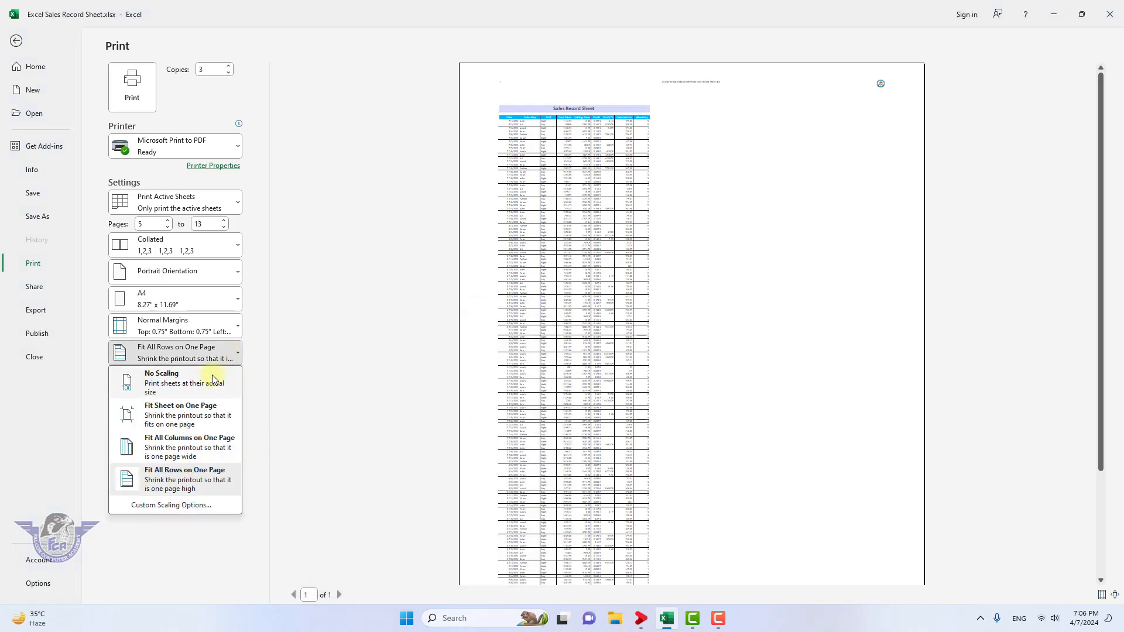
{"action": "left_click", "coordinate": [181, 446]}
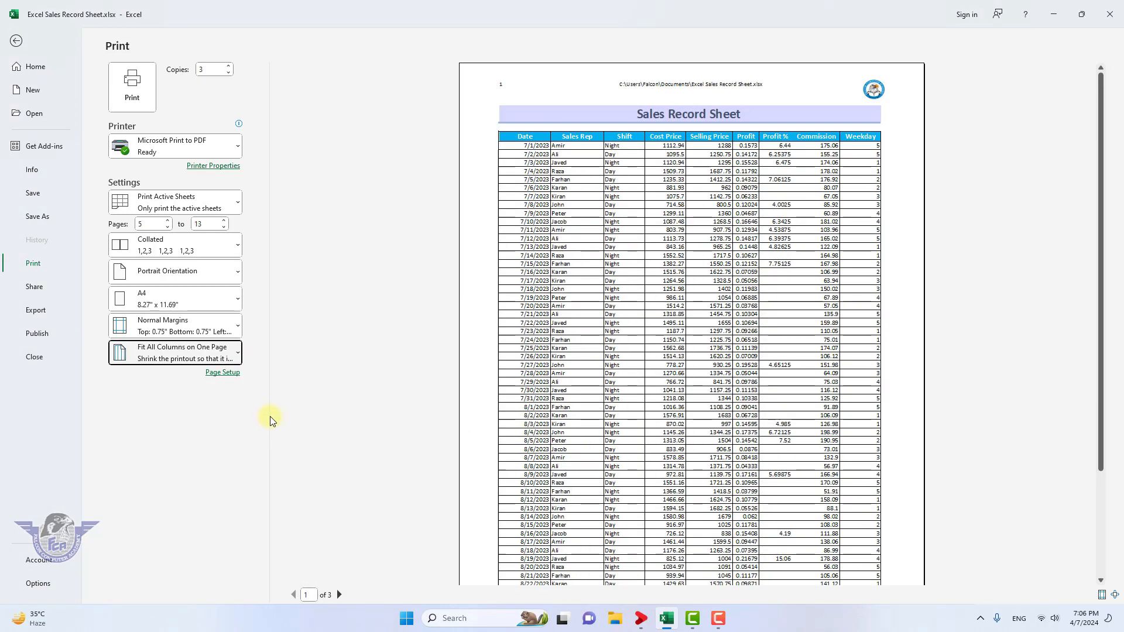
{"action": "left_click", "coordinate": [140, 94]}
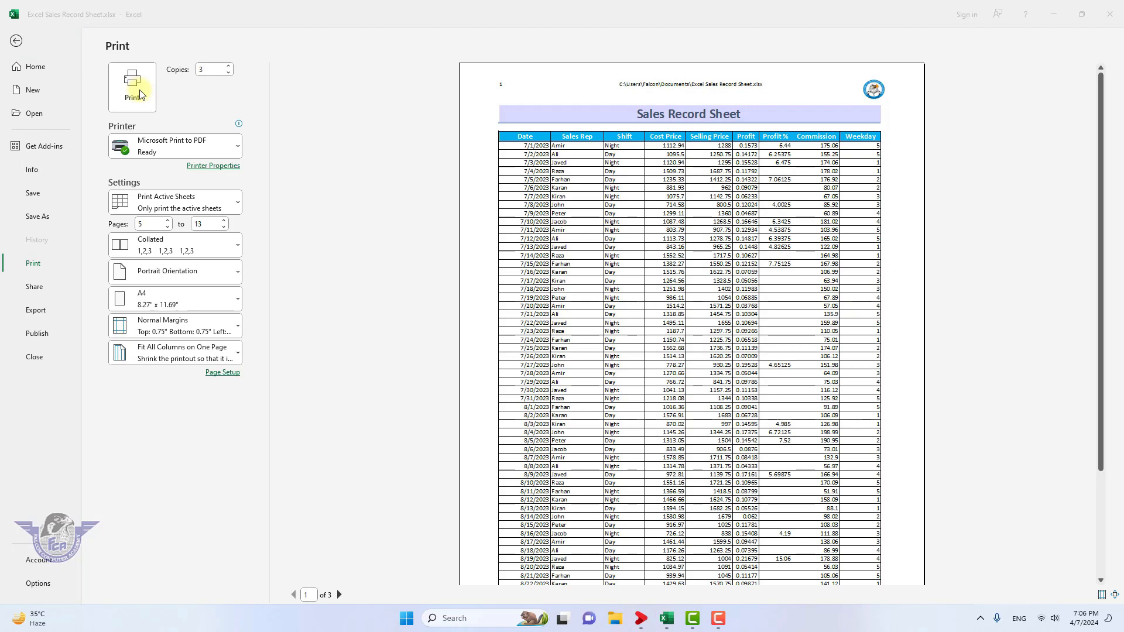